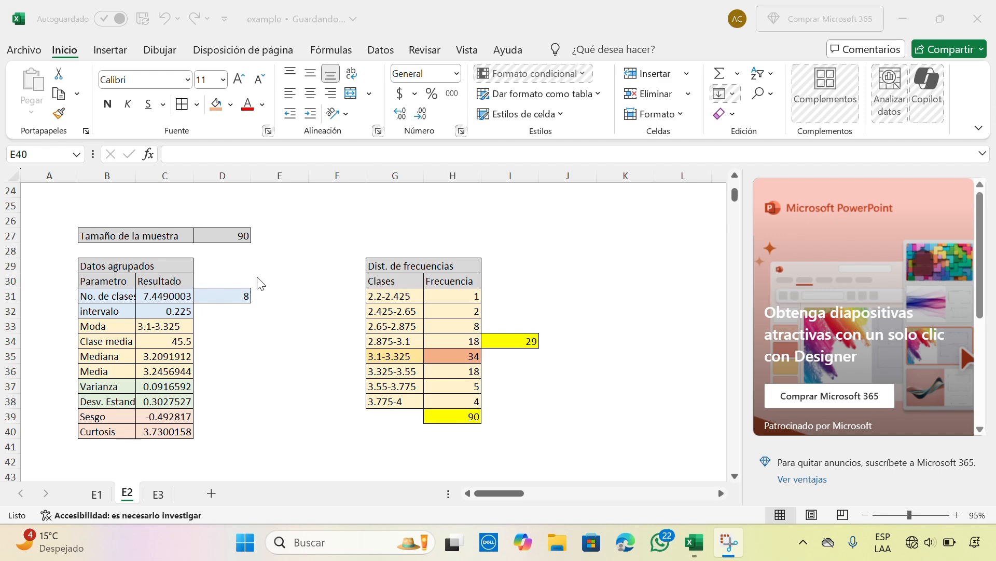
# Step: Look over the grouped-data parameters, the frequency distribution and the variance calculations on sheet E2
pyautogui.scroll(-1, 210, 303)
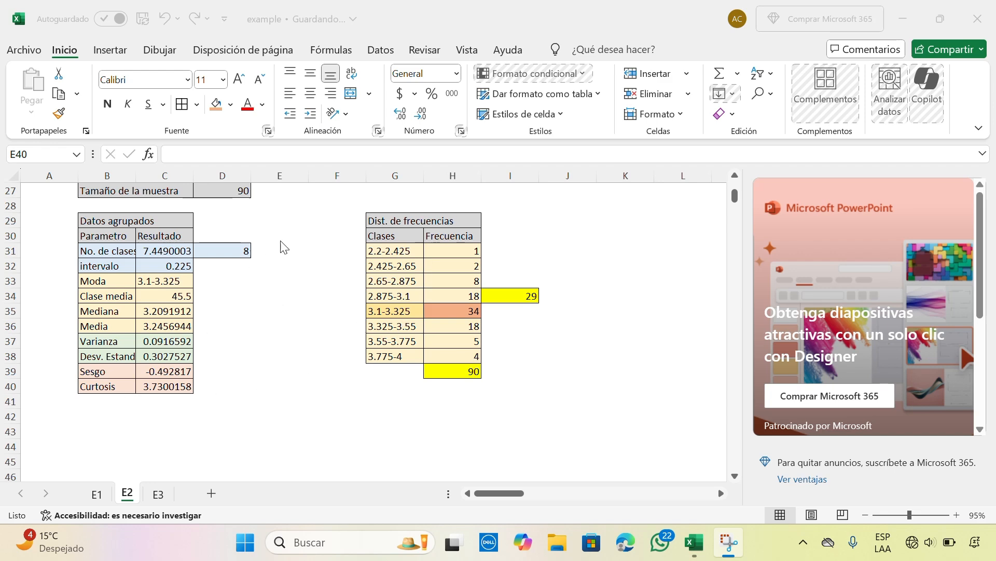
pyautogui.scroll(-3, 252, 375)
pyautogui.scroll(-6, 252, 376)
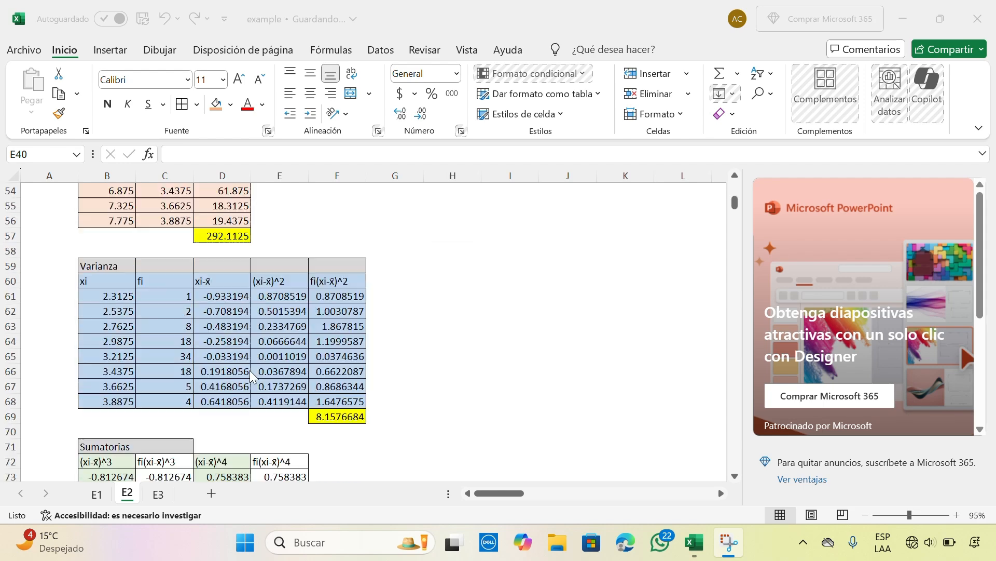
pyautogui.scroll(11, 251, 376)
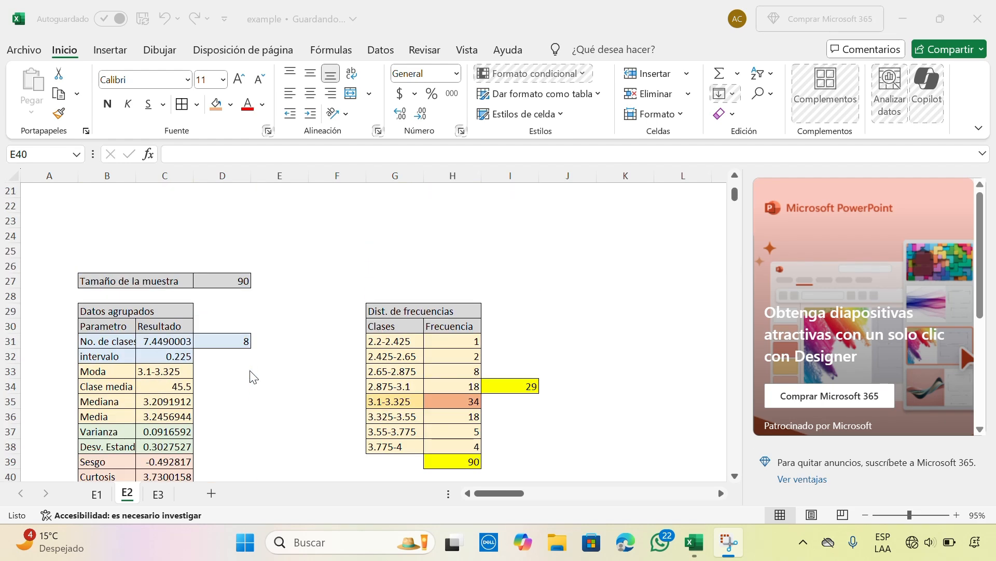
pyautogui.scroll(-1, 252, 376)
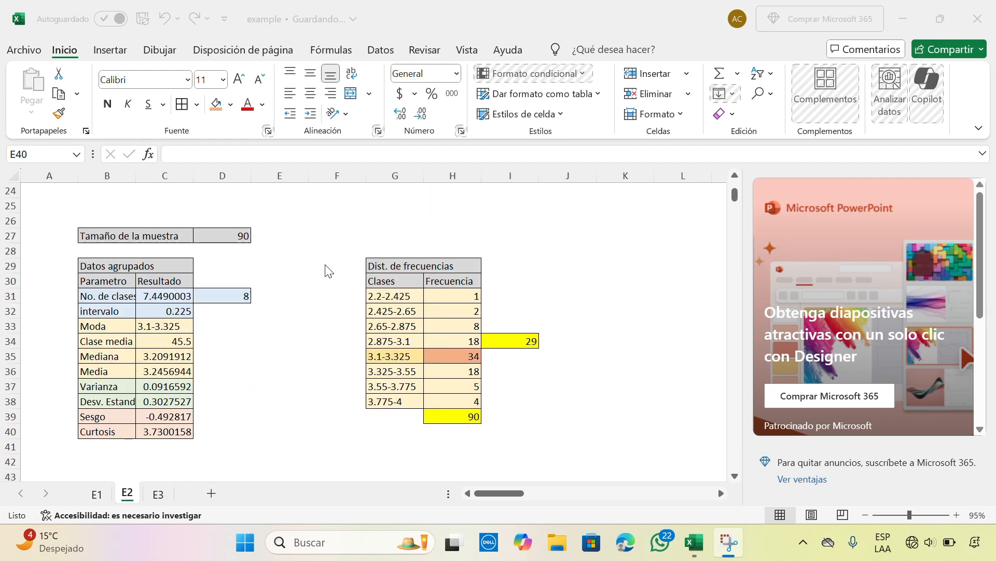
# Step: Inspect the sample size formula in cell D27 and compare its range with the data table above
pyautogui.click(217, 229)
pyautogui.click(216, 230)
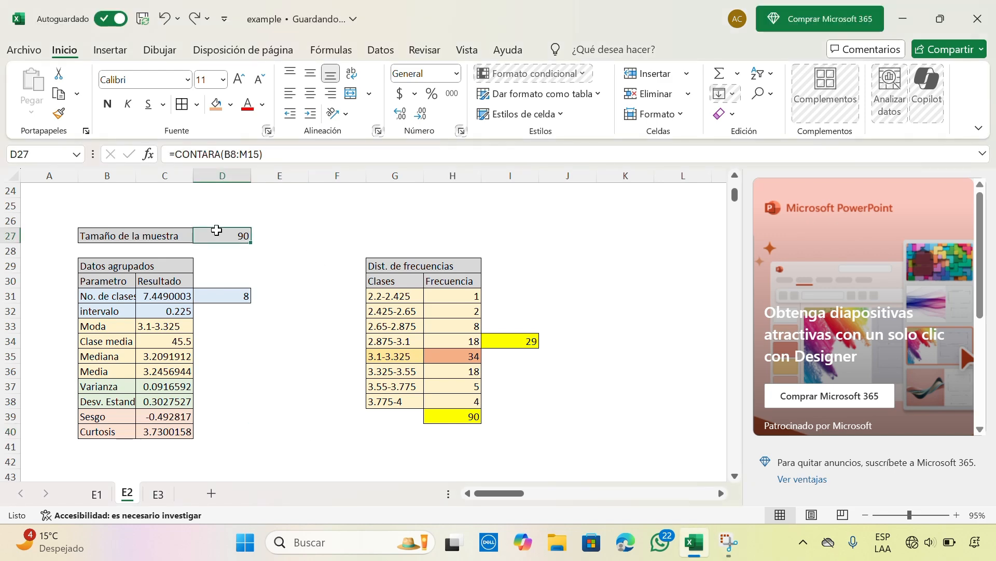
pyautogui.scroll(1, 289, 239)
pyautogui.scroll(1, 288, 238)
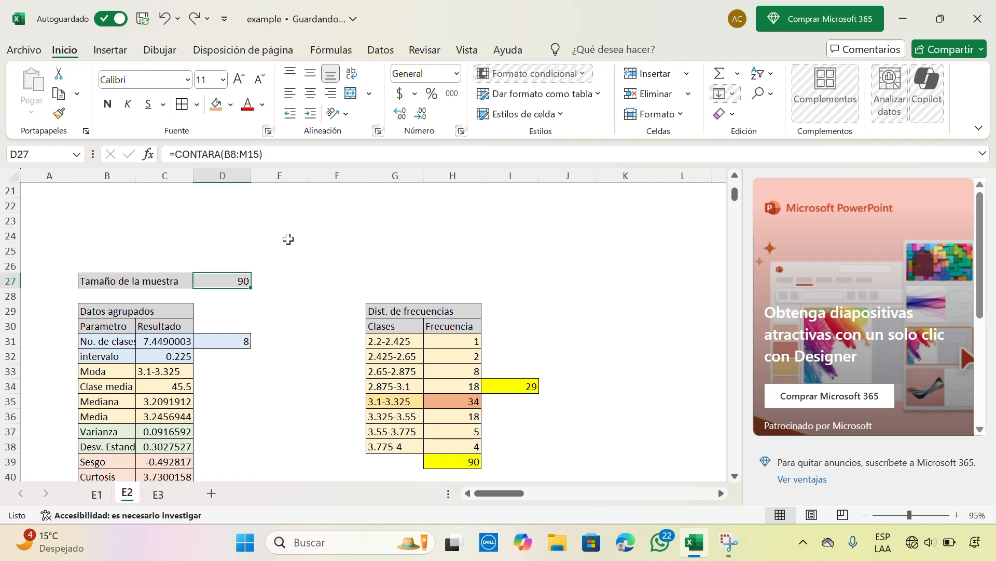
pyautogui.scroll(1, 332, 275)
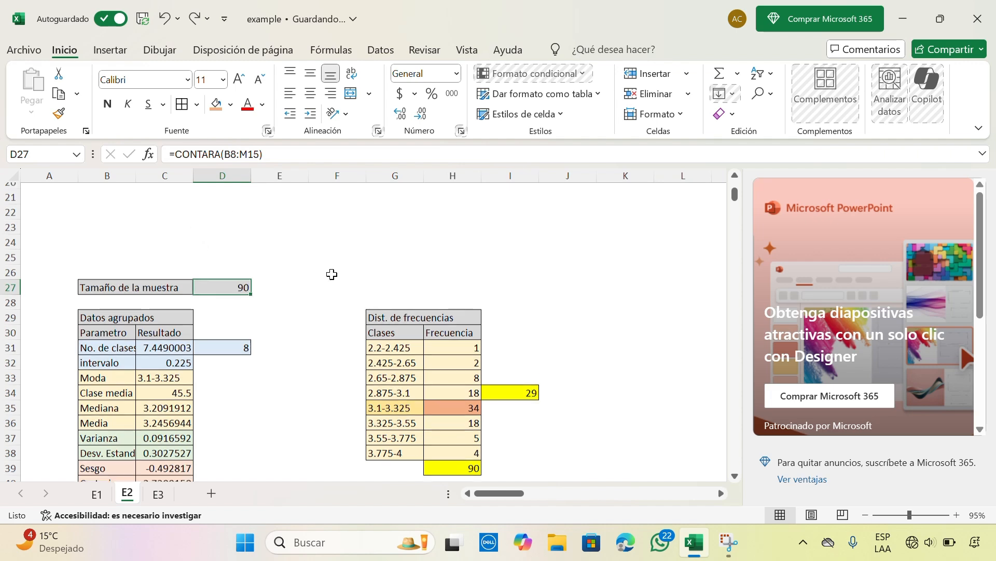
pyautogui.scroll(6, 332, 274)
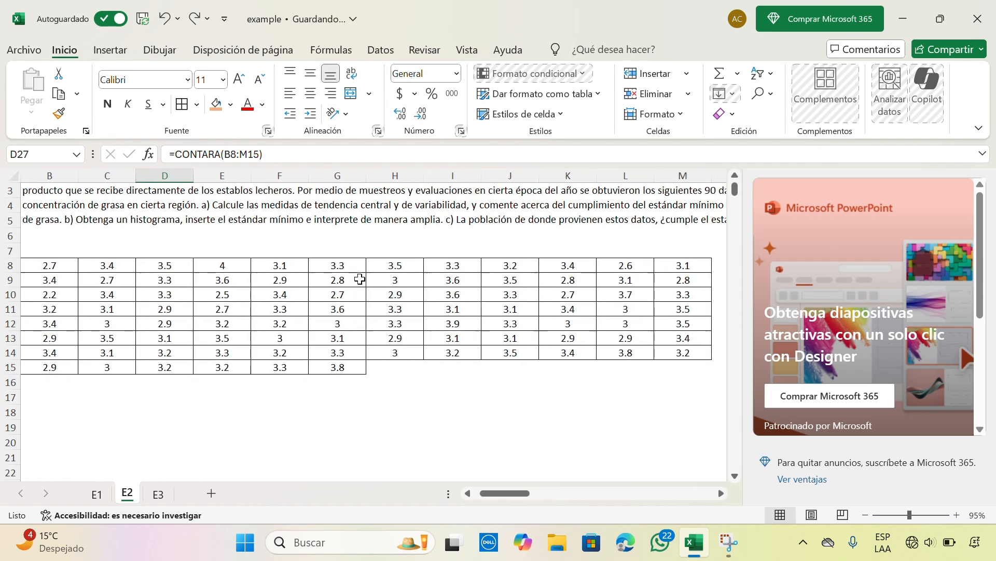
pyautogui.scroll(-3, 397, 277)
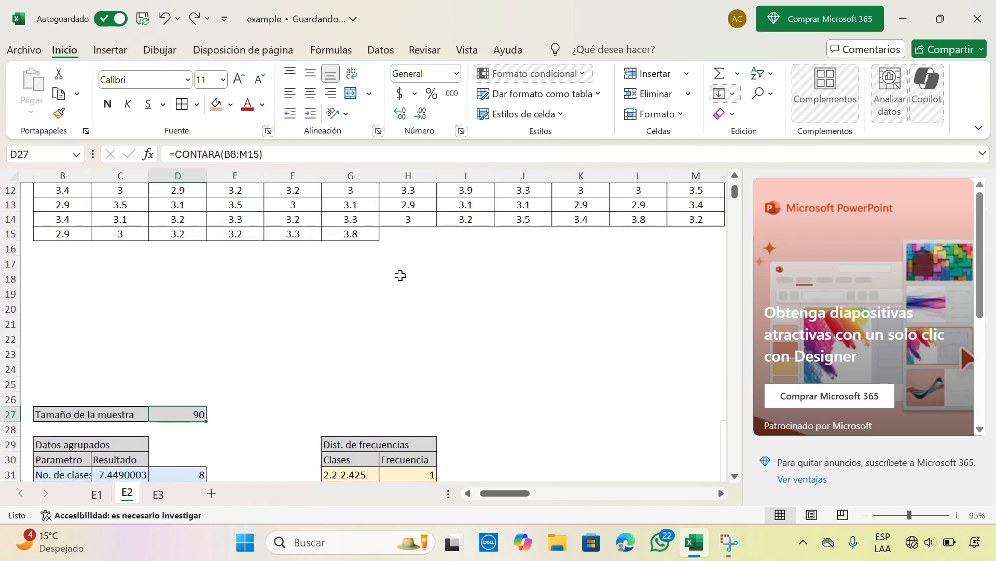
pyautogui.hscroll(-1, 400, 275)
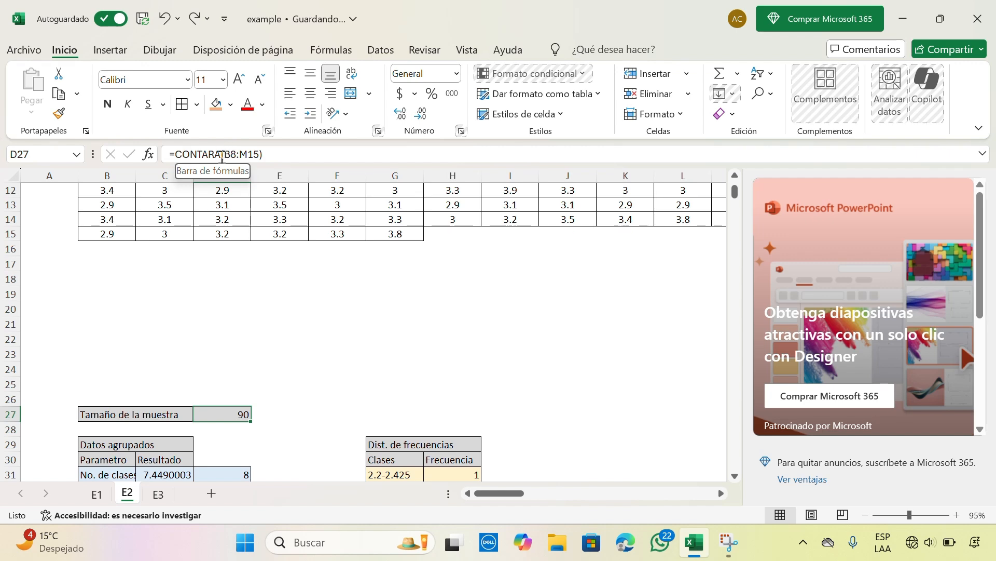
pyautogui.scroll(-2, 318, 286)
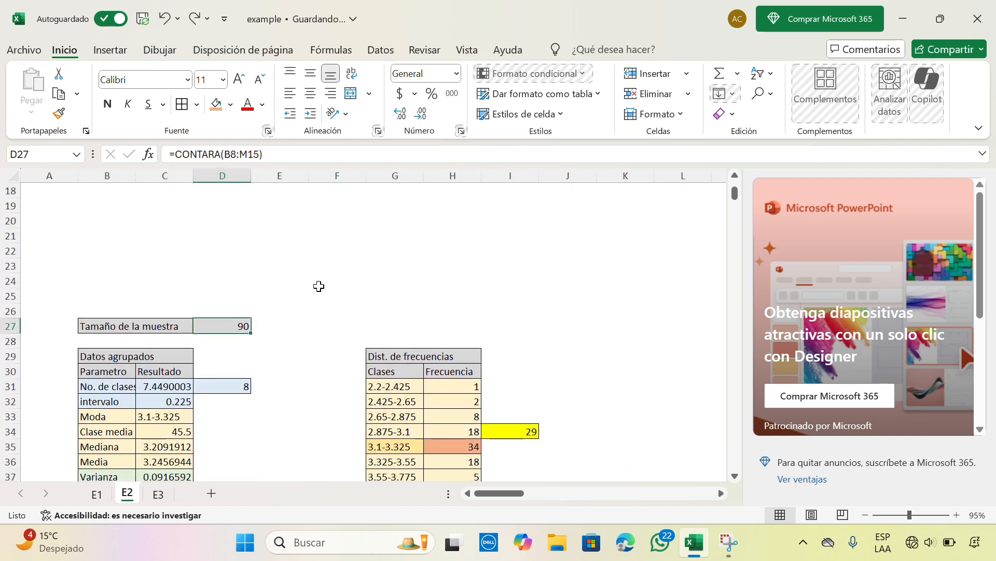
pyautogui.press('Return')
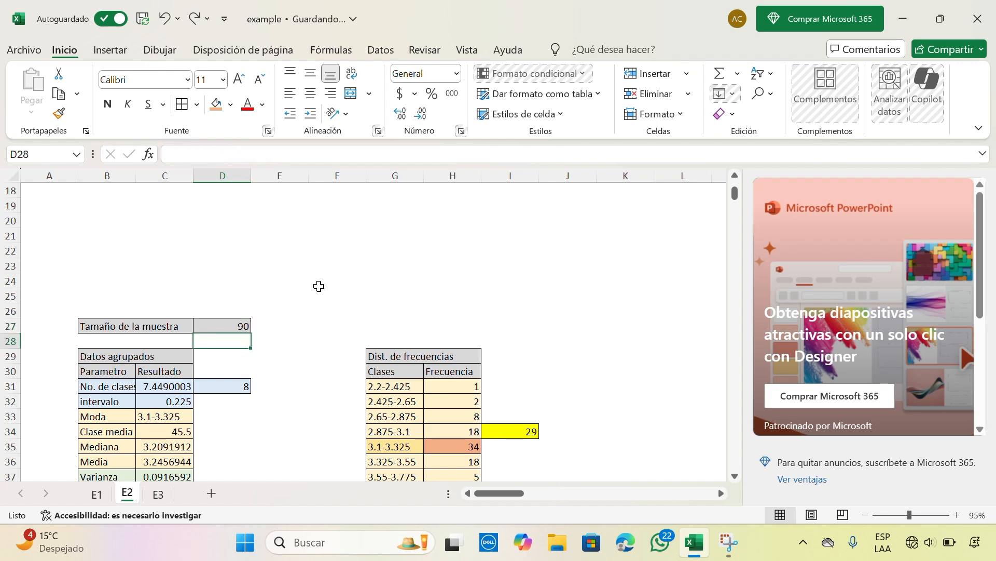
pyautogui.press('Up')
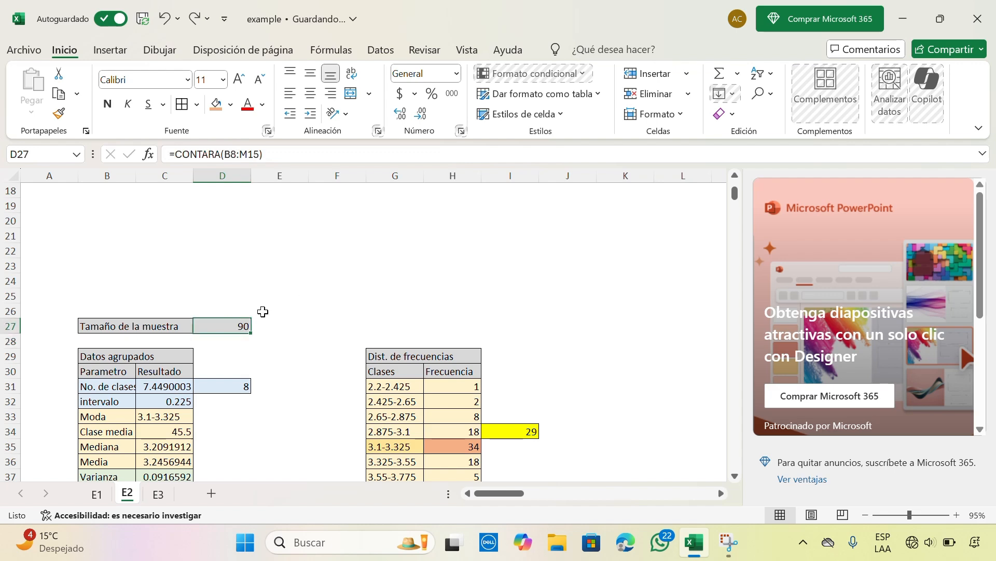
# Step: Review the problem statement and the full width of the data table that the sample size formula counts
pyautogui.scroll(6, 322, 283)
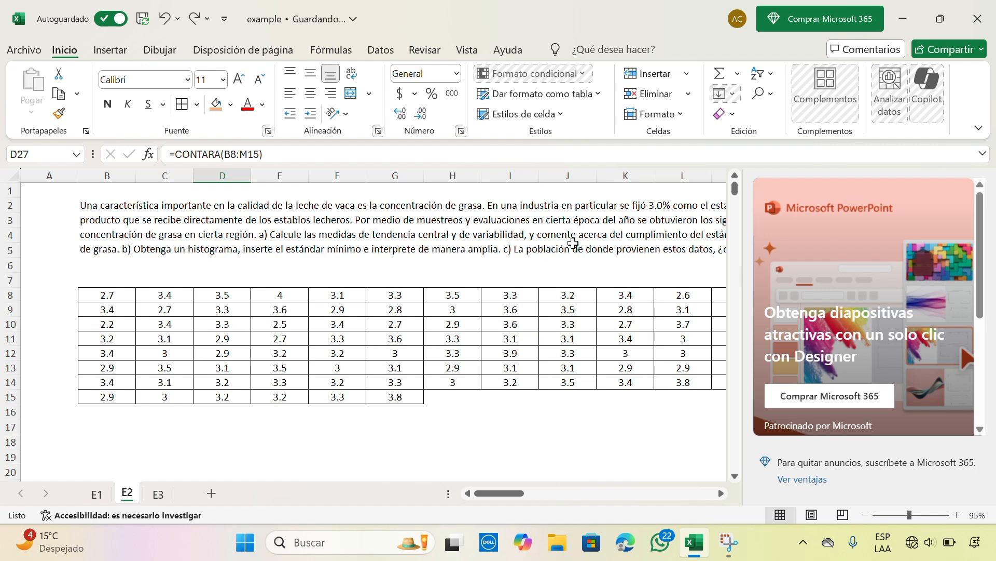
pyautogui.hscroll(2, 470, 331)
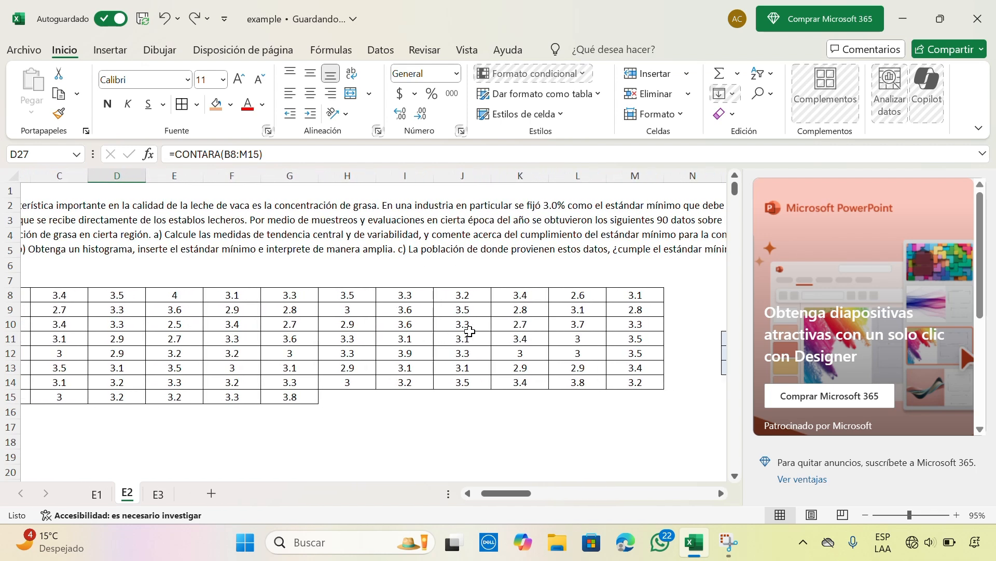
pyautogui.hscroll(1, 470, 331)
pyautogui.scroll(-3, 397, 350)
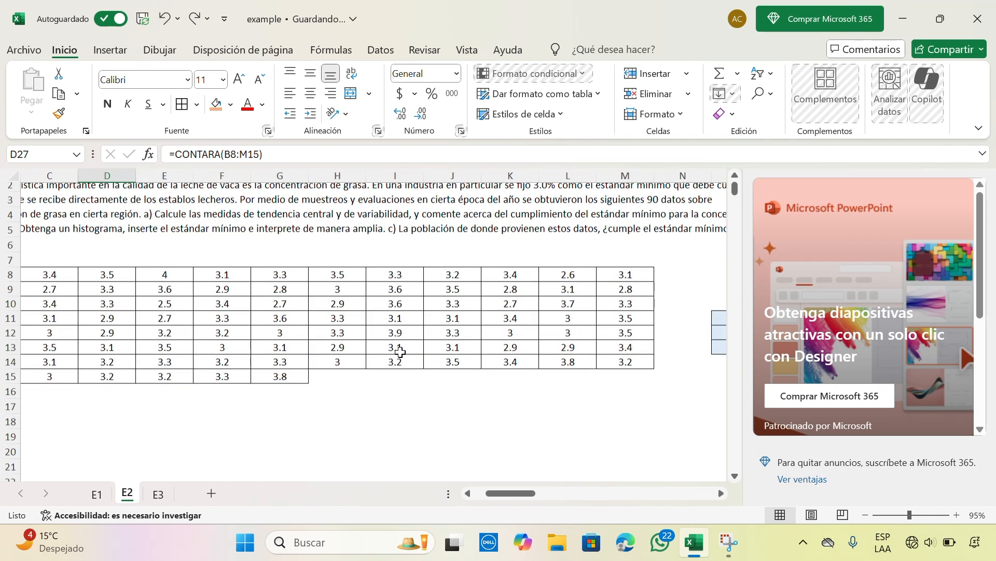
pyautogui.hscroll(-2, 401, 351)
pyautogui.scroll(-1, 401, 352)
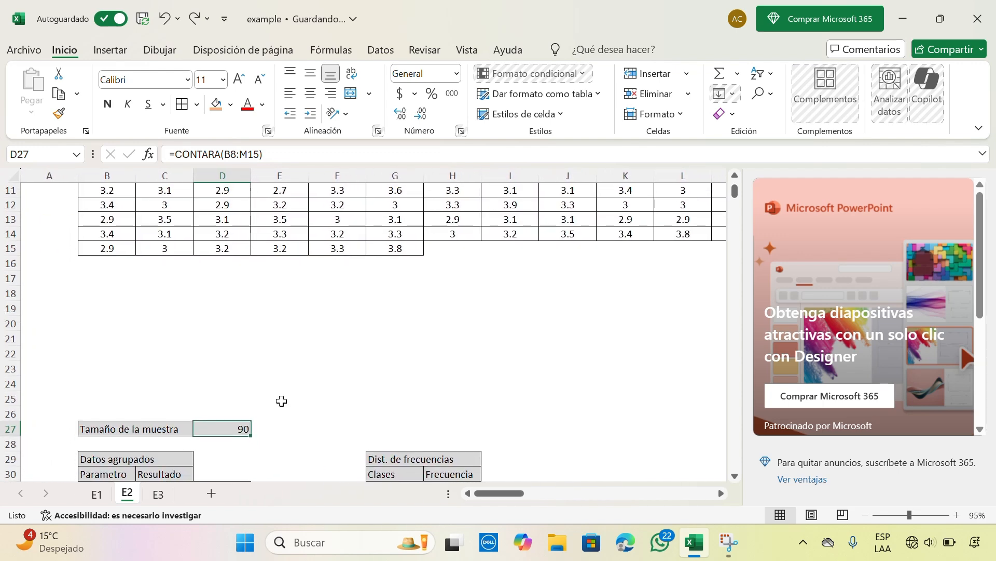
pyautogui.scroll(-2, 274, 382)
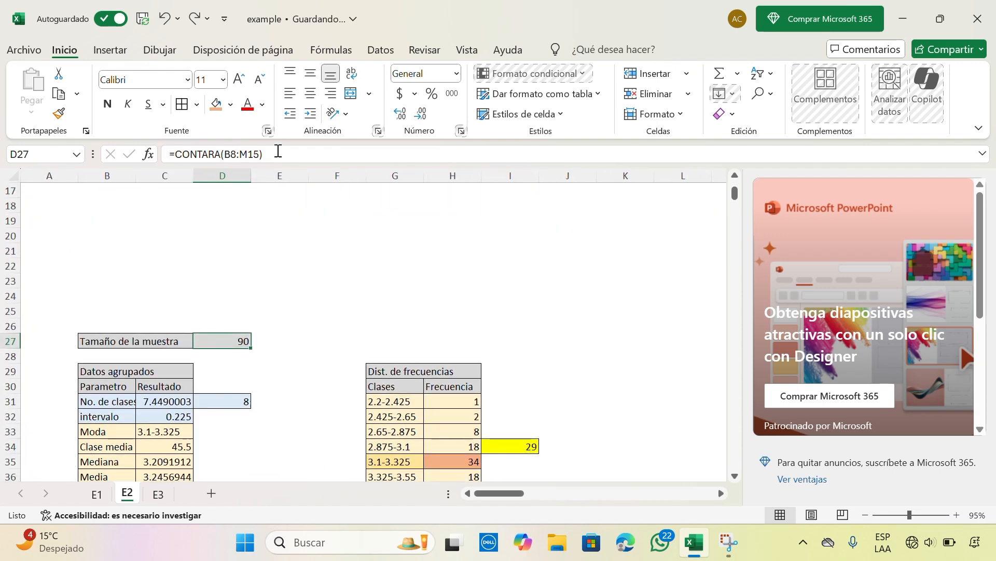
pyautogui.click(292, 297)
# Step: Examine the number-of-classes formula in cell C31 and its reference to the sample size
pyautogui.scroll(-3, 293, 304)
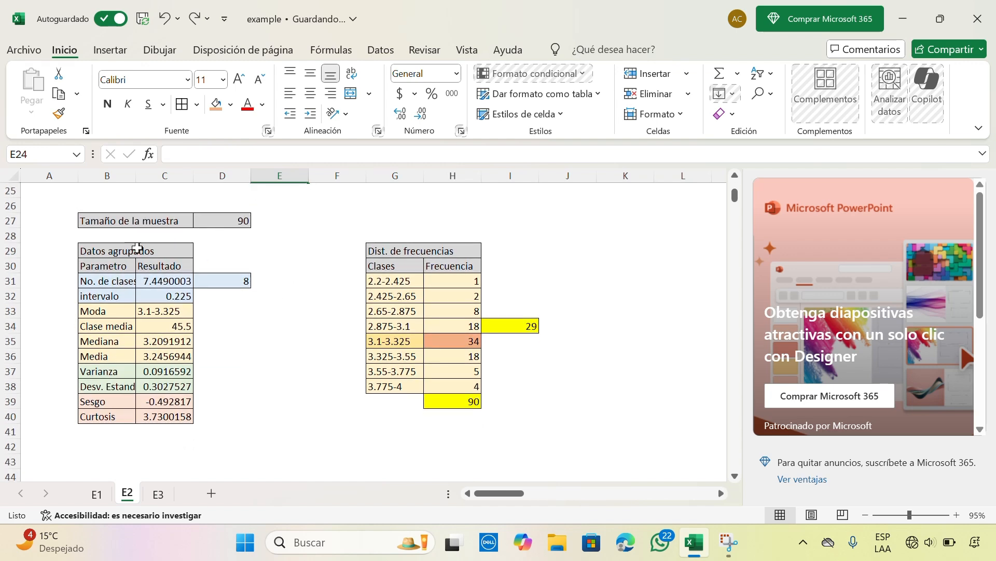
pyautogui.click(110, 280)
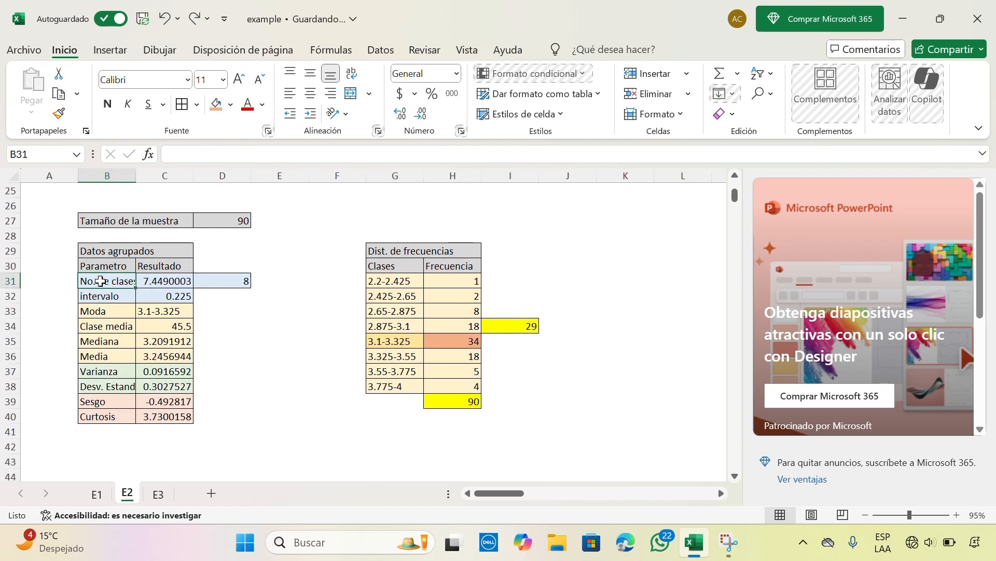
pyautogui.press('Right')
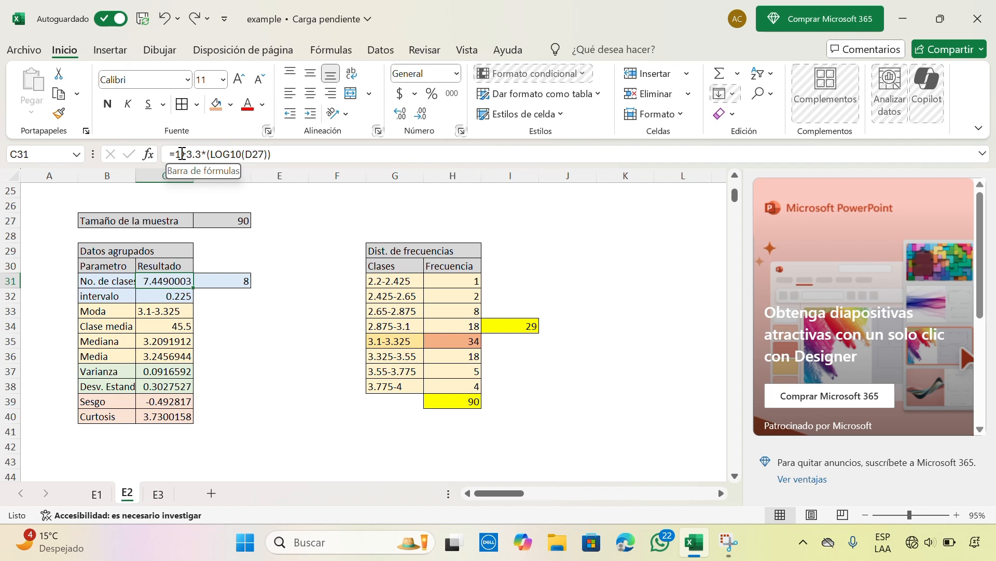
pyautogui.click(253, 154)
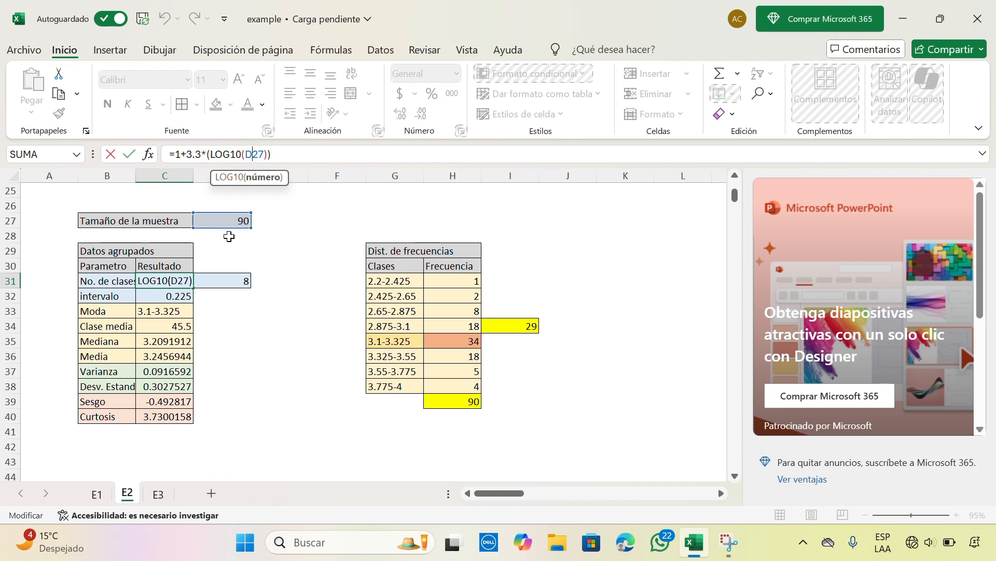
pyautogui.press('Return')
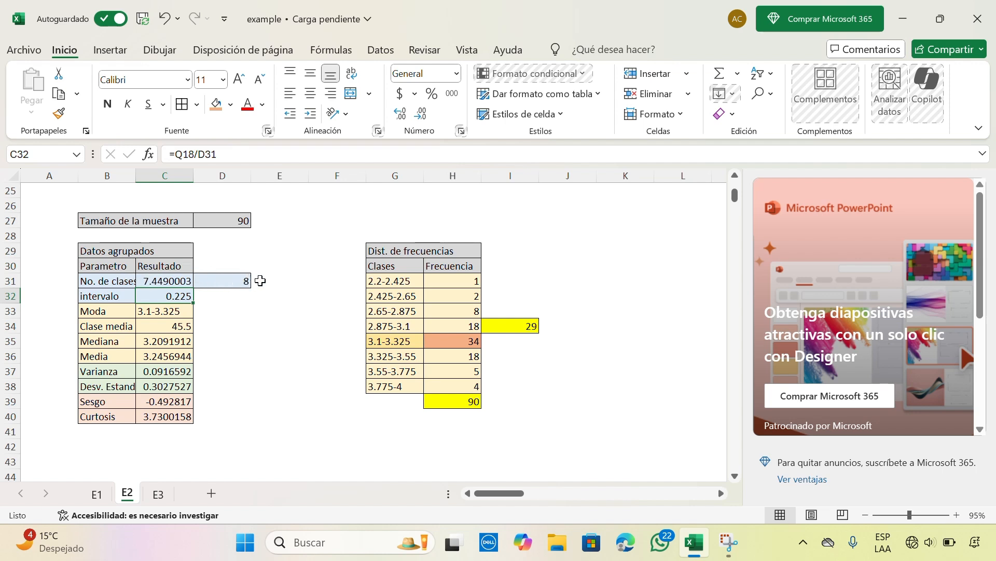
# Step: Check the rounded number of classes in cell D31, beside the calculated result
pyautogui.click(237, 281)
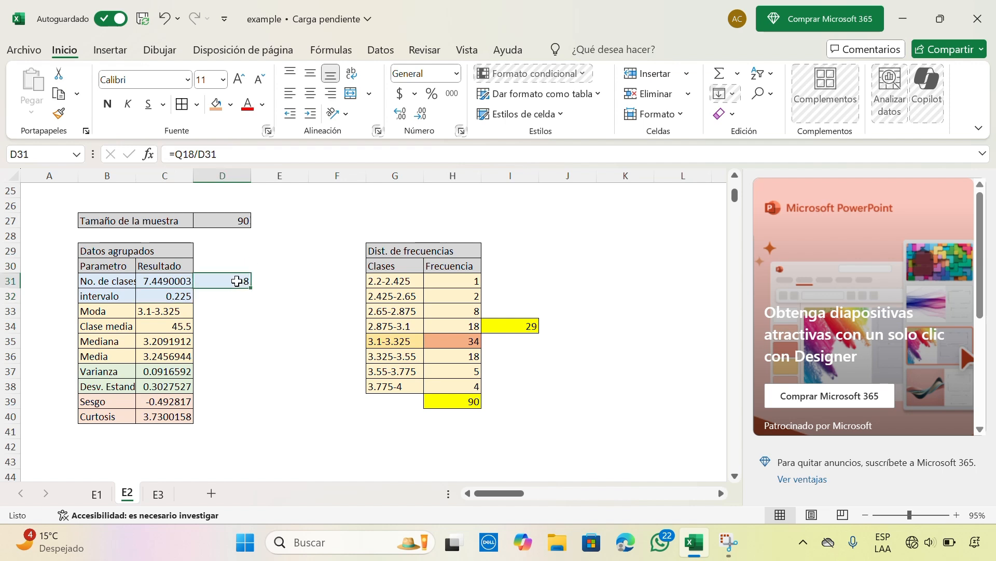
pyautogui.click(230, 298)
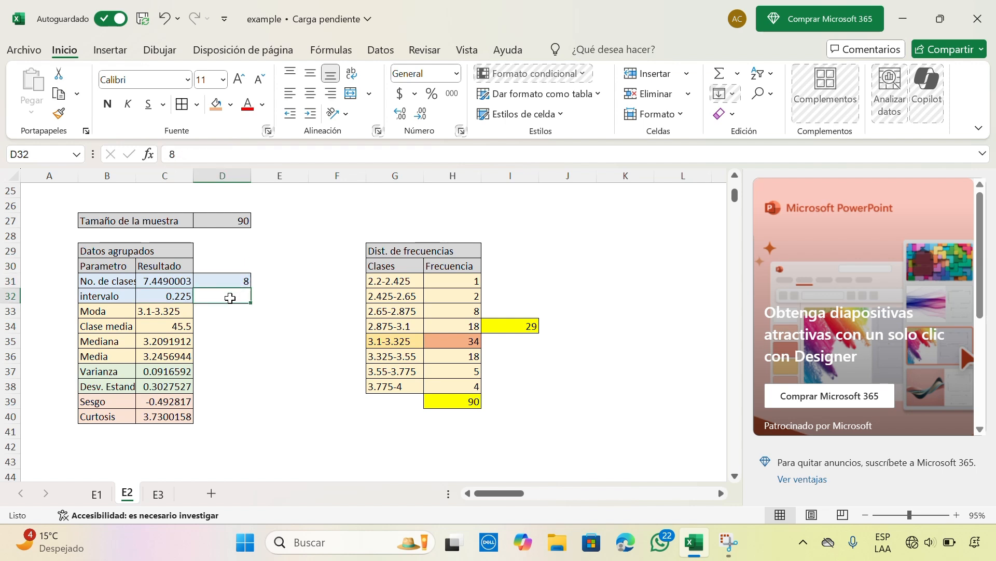
pyautogui.click(230, 270)
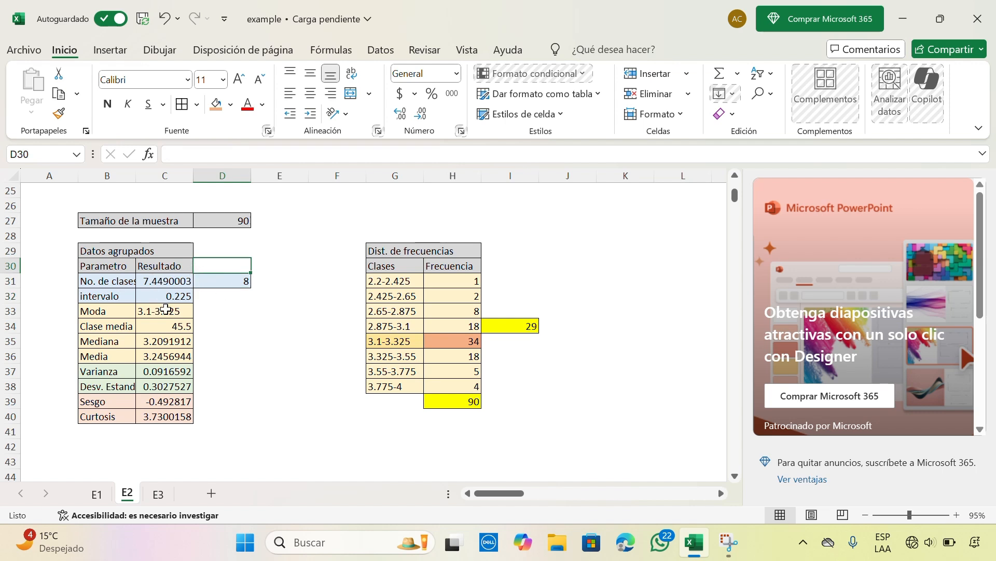
pyautogui.hotkey('ctrl', 'c')
pyautogui.click(200, 293)
pyautogui.click(273, 279)
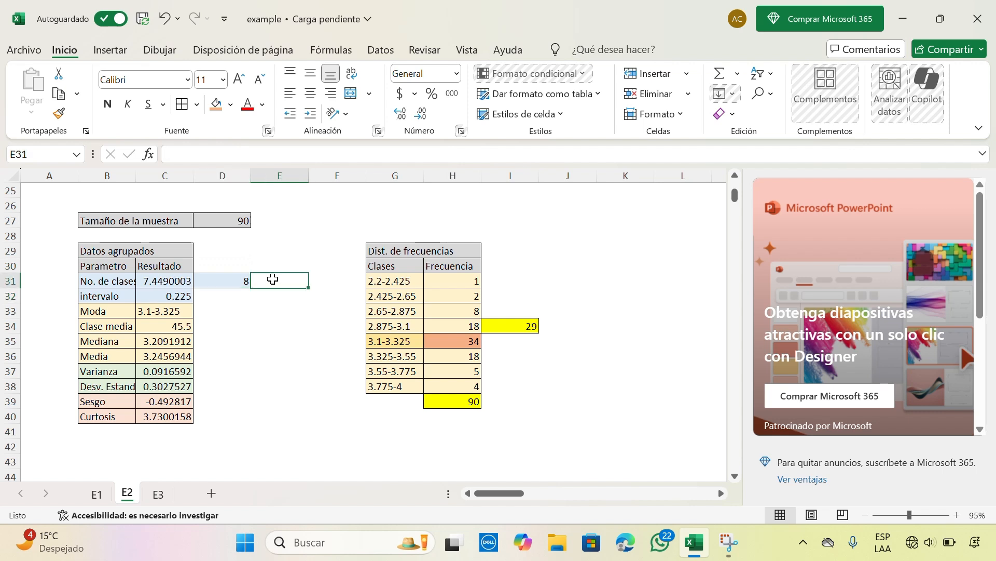
pyautogui.click(279, 308)
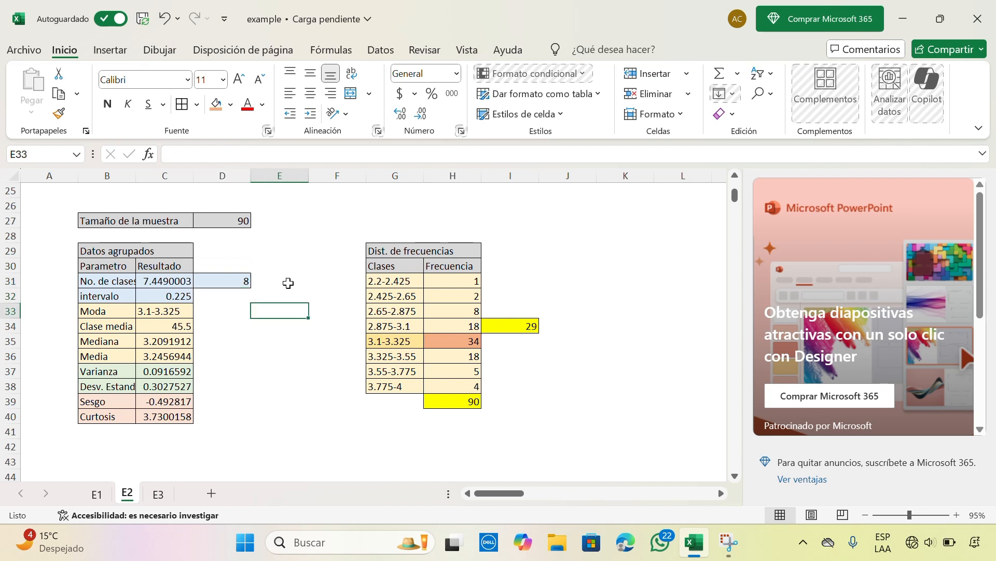
pyautogui.click(290, 264)
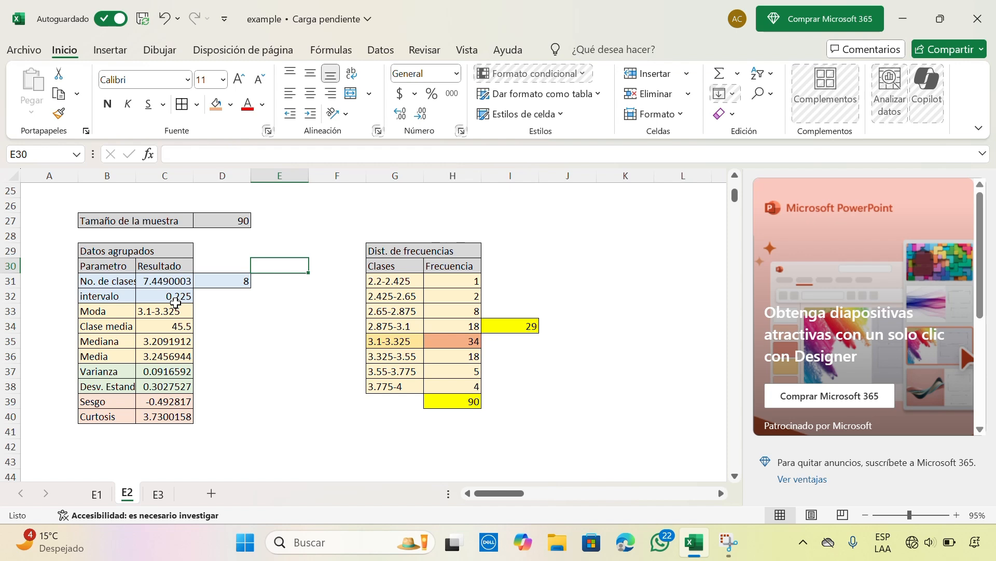
# Step: Examine the range formula in cell Q18 and the class interval formula in C32 that uses it
pyautogui.hscroll(5, 430, 306)
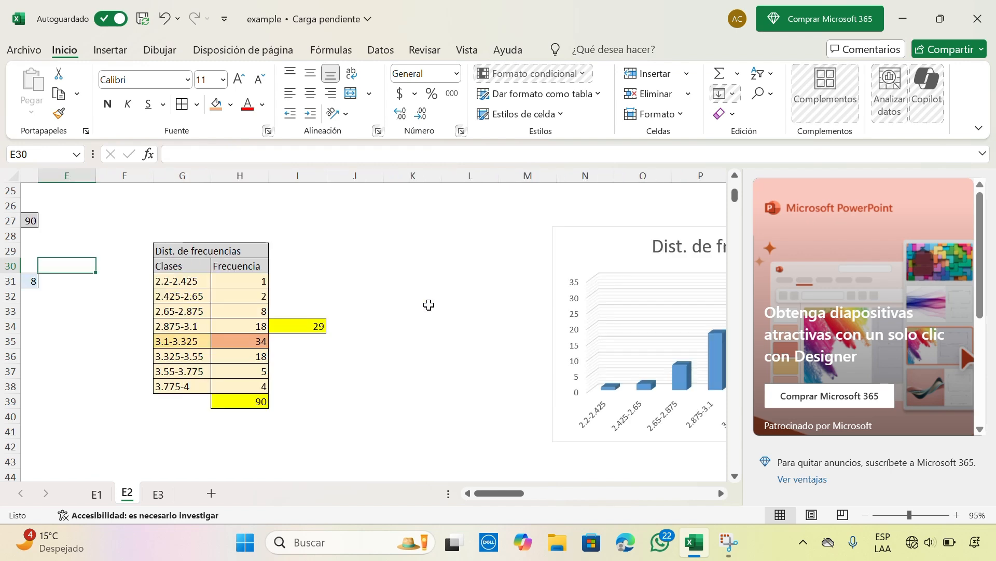
pyautogui.scroll(3, 428, 305)
pyautogui.scroll(1, 428, 306)
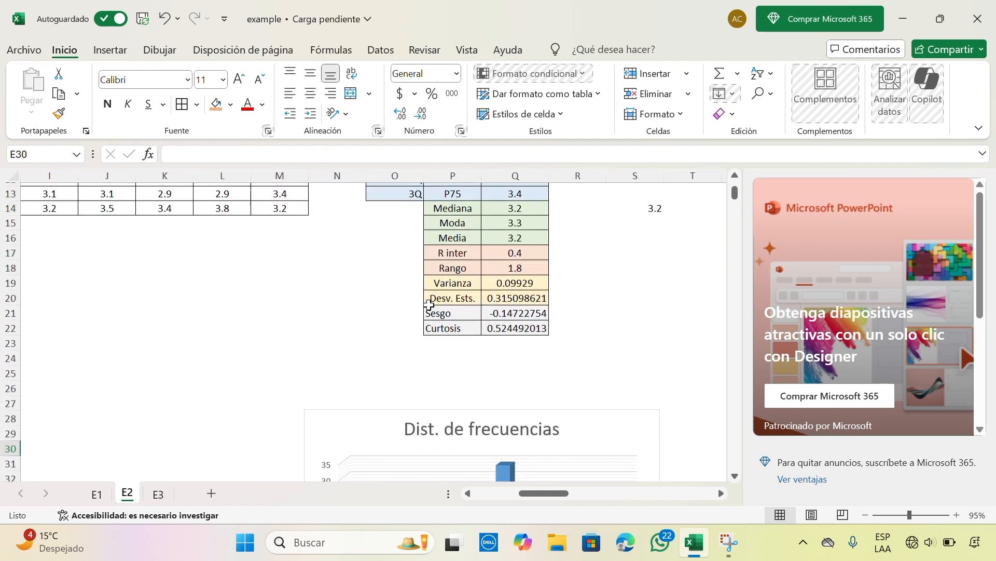
pyautogui.click(531, 268)
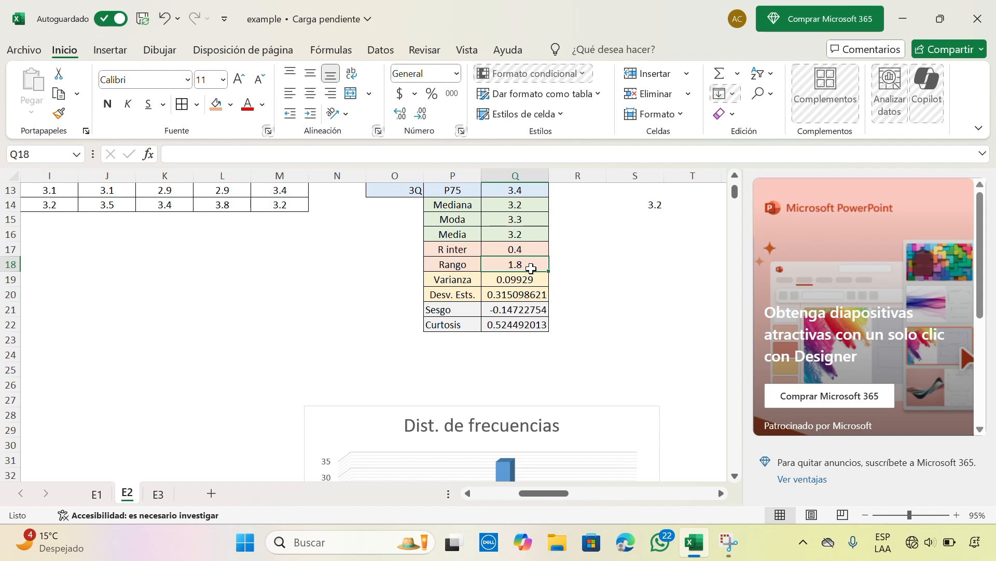
pyautogui.hscroll(-1, 363, 265)
pyautogui.scroll(-1, 363, 265)
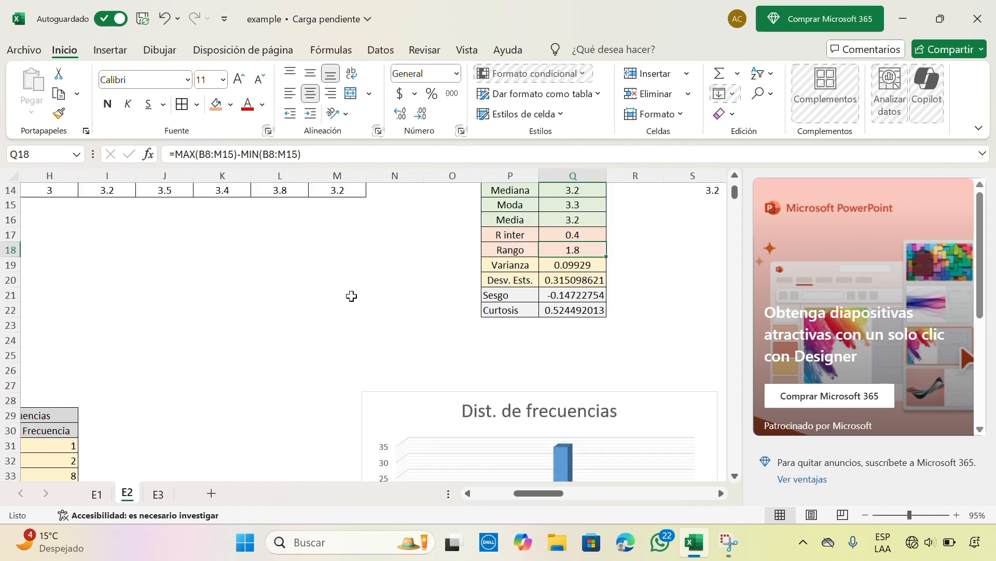
pyautogui.hscroll(-4, 332, 297)
pyautogui.scroll(-3, 291, 297)
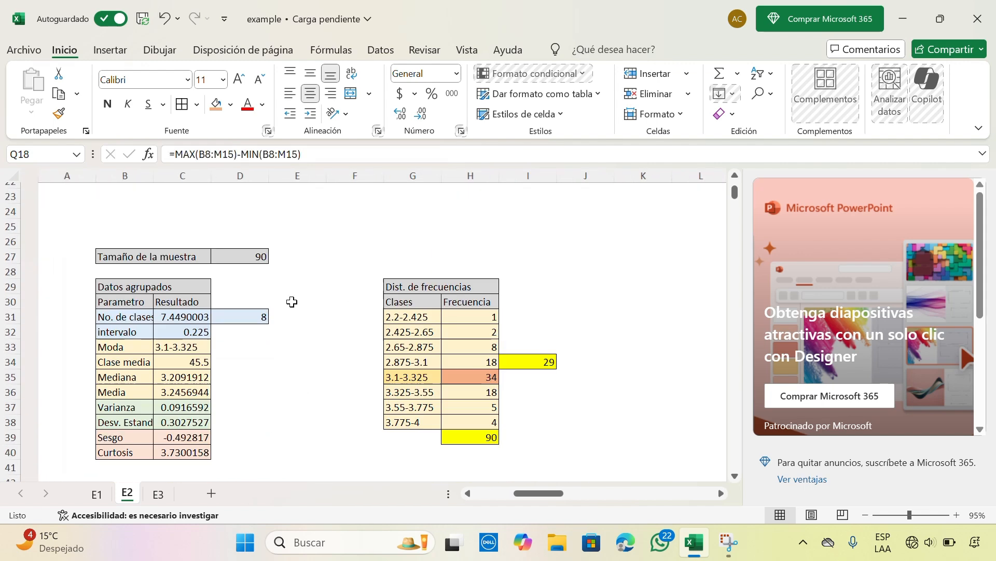
pyautogui.click(177, 330)
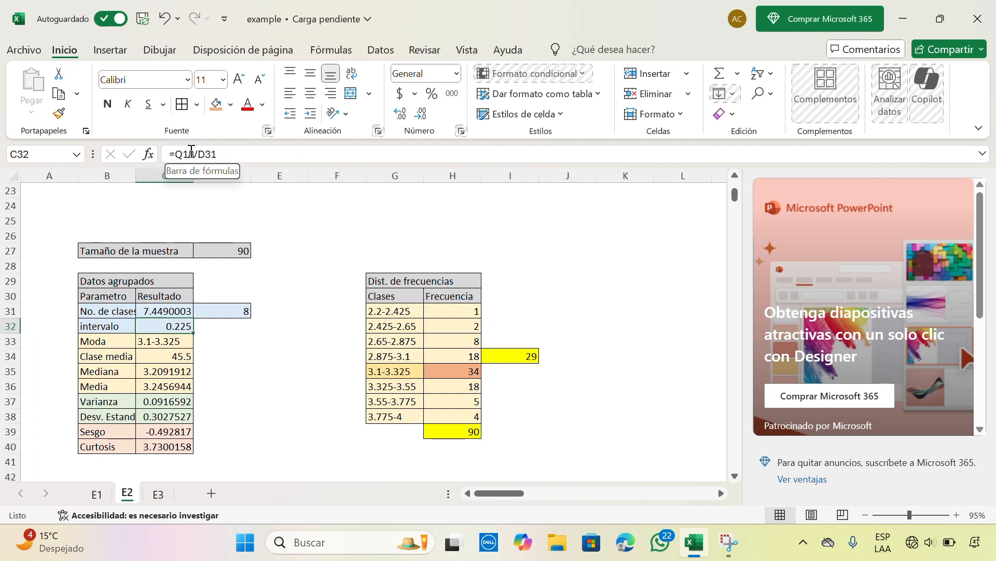
# Step: Trace the class interval formula in C32 to the range in Q18 and the rounded number of classes in D31
pyautogui.scroll(3, 356, 232)
pyautogui.hscroll(4, 356, 231)
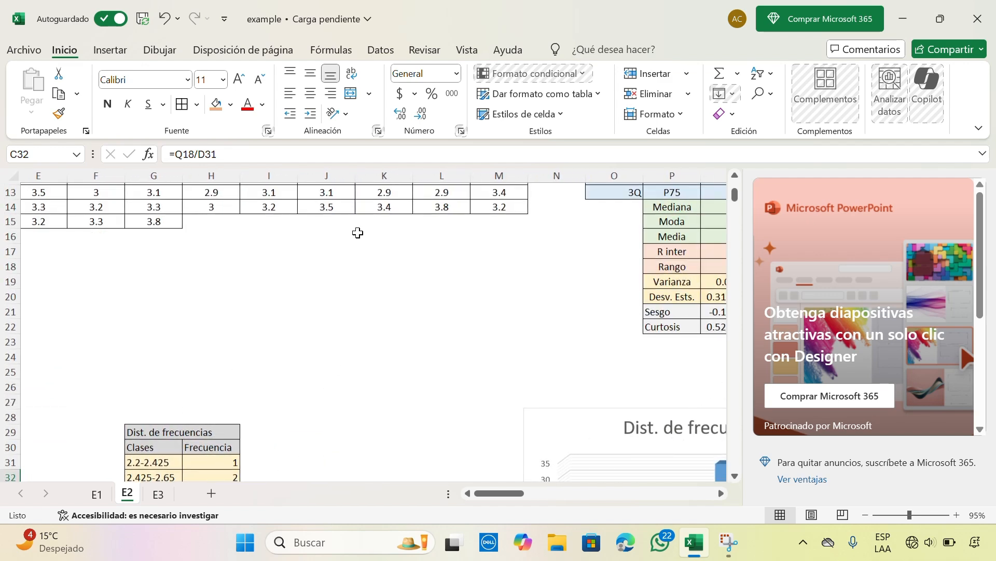
pyautogui.click(181, 154)
pyautogui.hscroll(5, 391, 245)
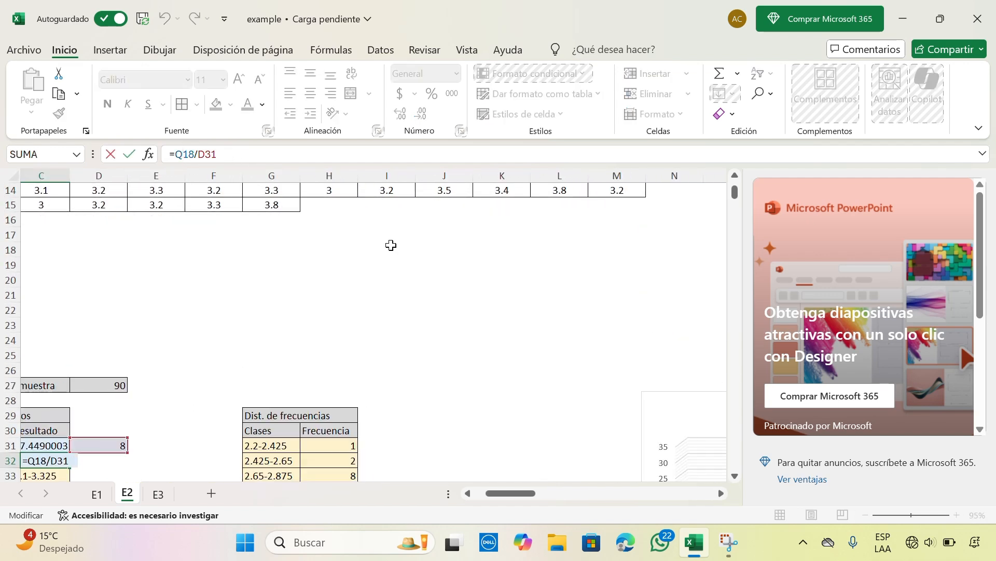
pyautogui.hscroll(1, 391, 245)
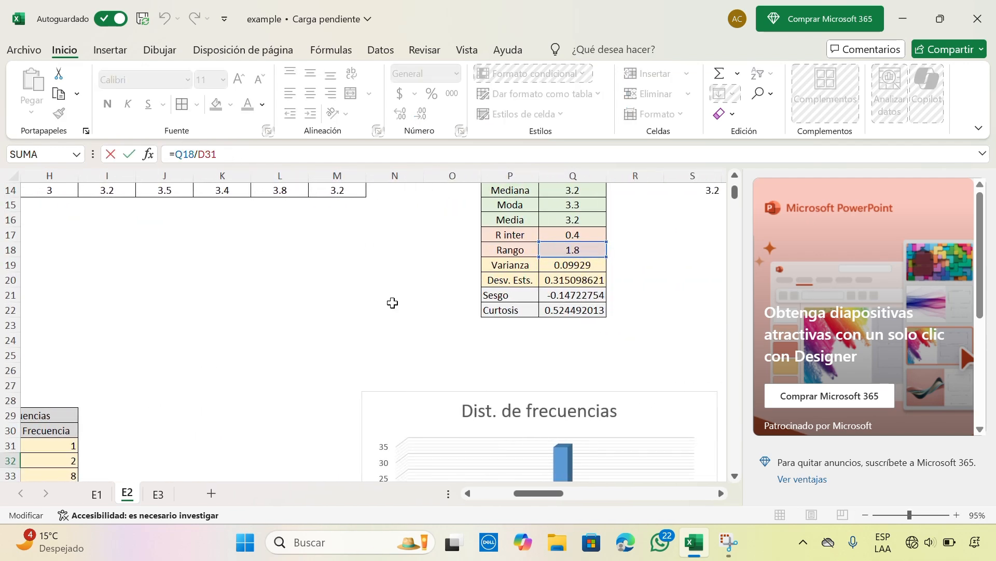
pyautogui.hscroll(-2, 321, 318)
pyautogui.hscroll(-5, 321, 318)
pyautogui.scroll(-2, 322, 318)
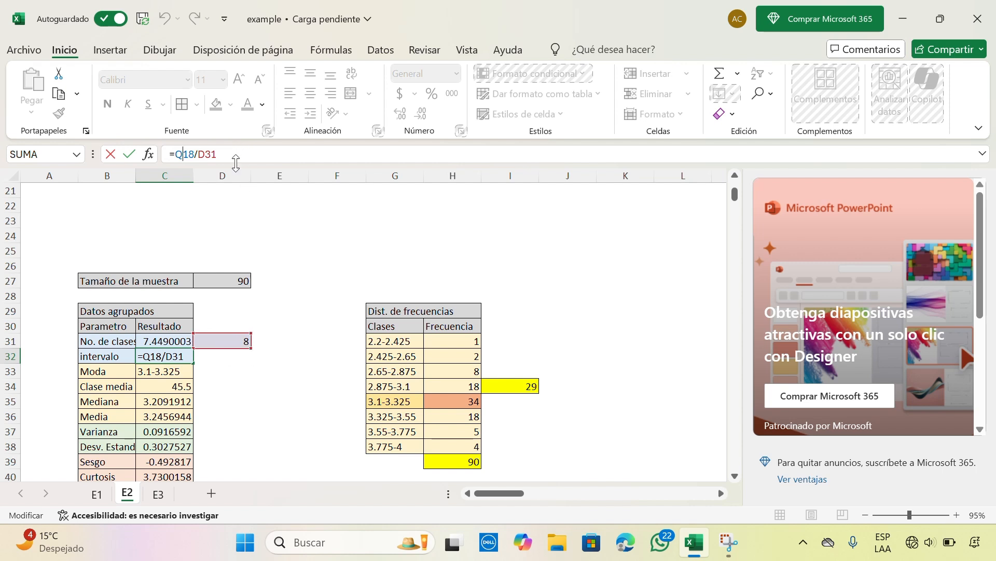
pyautogui.press('Return')
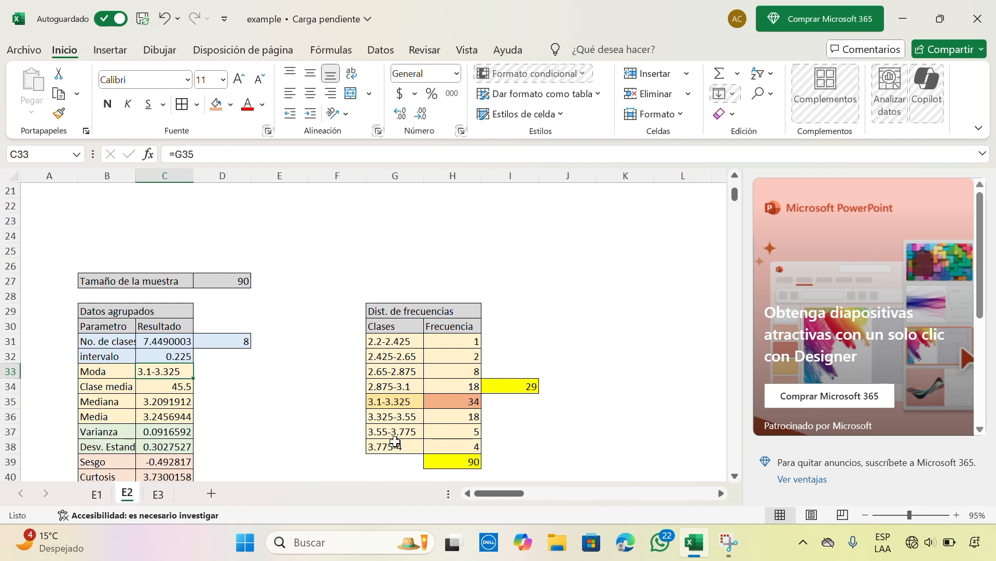
# Step: Look over the grouped-data results alongside the frequency distribution table of classes and frequencies
pyautogui.scroll(-3, 268, 396)
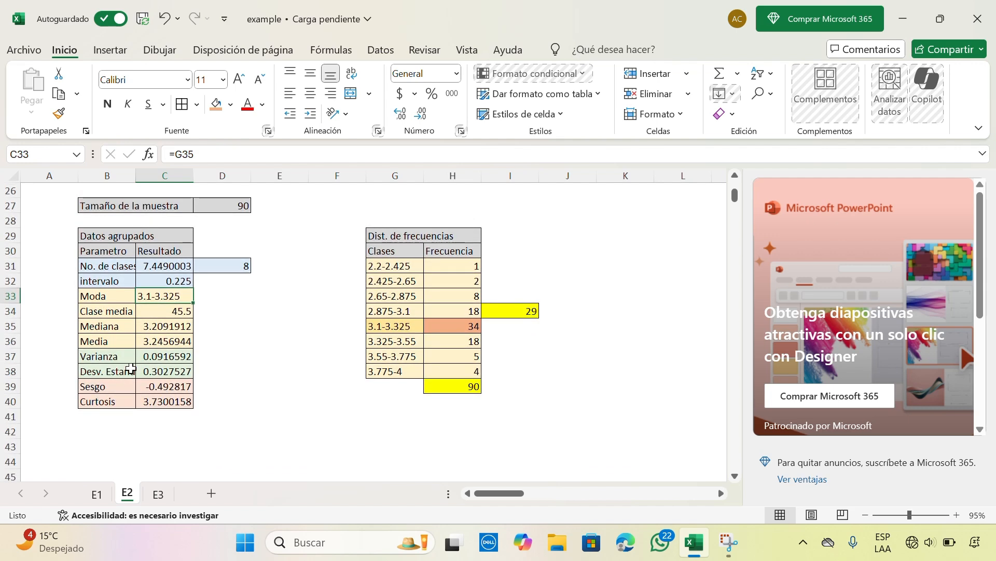
pyautogui.hscroll(1, 231, 347)
pyautogui.hscroll(1, 232, 348)
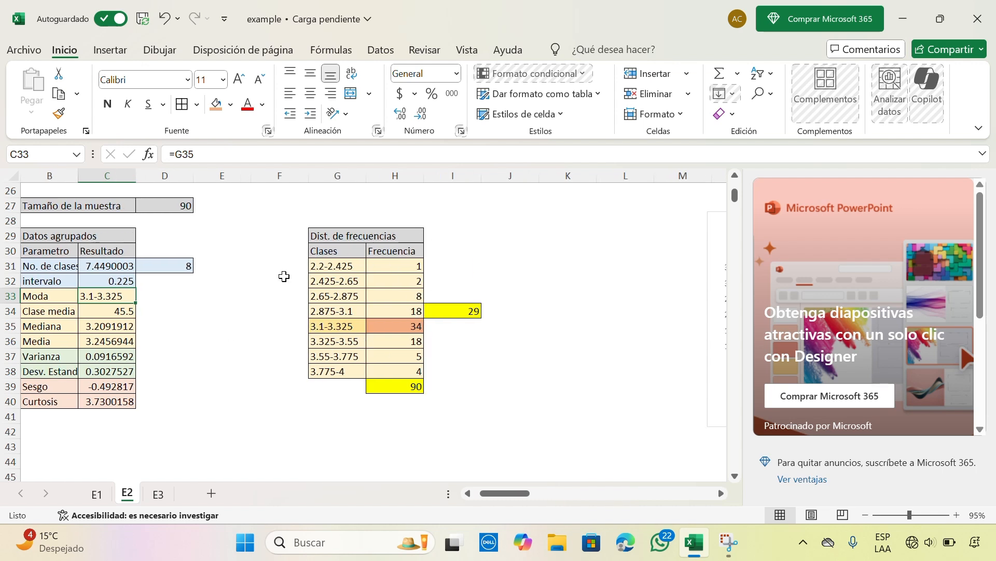
pyautogui.hscroll(-2, 283, 275)
pyautogui.hscroll(2, 243, 312)
pyautogui.click(284, 265)
pyautogui.click(285, 222)
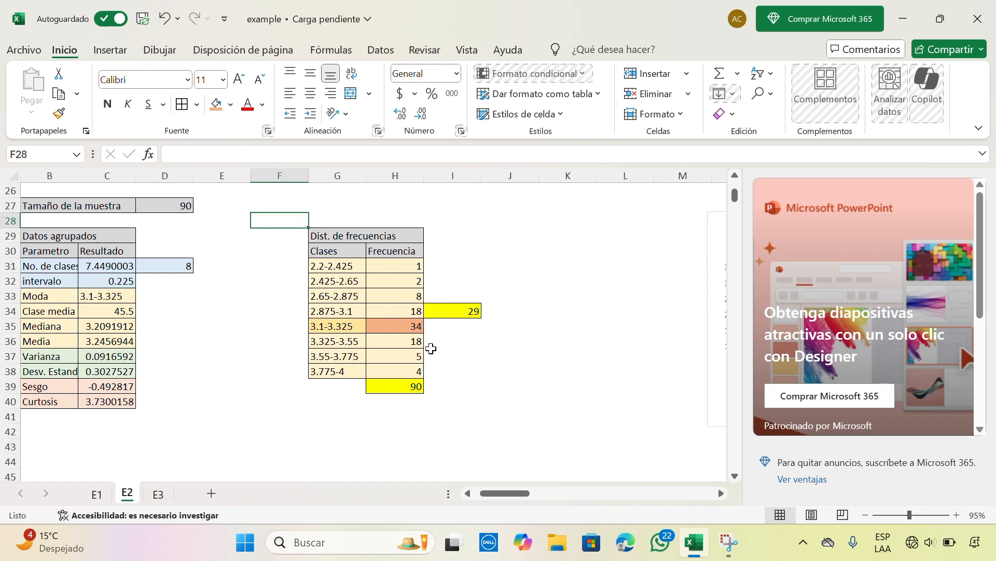
pyautogui.hscroll(2, 380, 332)
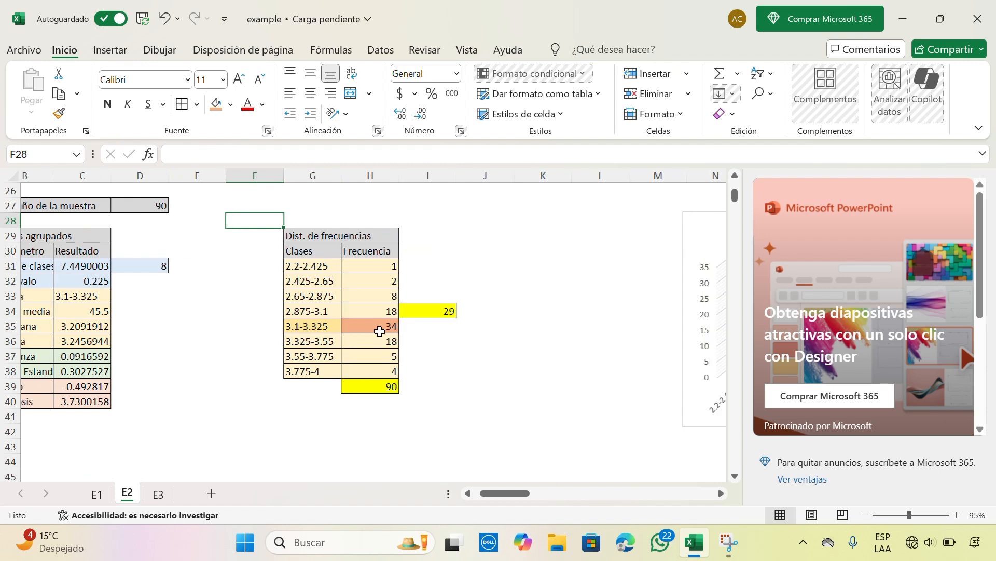
pyautogui.hscroll(-2, 379, 332)
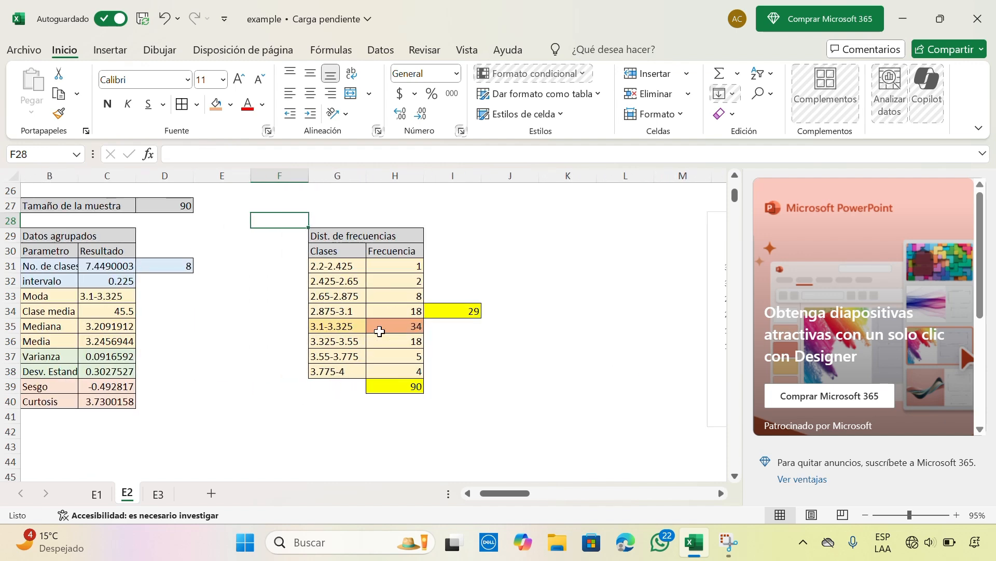
# Step: Examine the class limits formula in G31, which combines the data minimum with the interval in C32
pyautogui.click(327, 265)
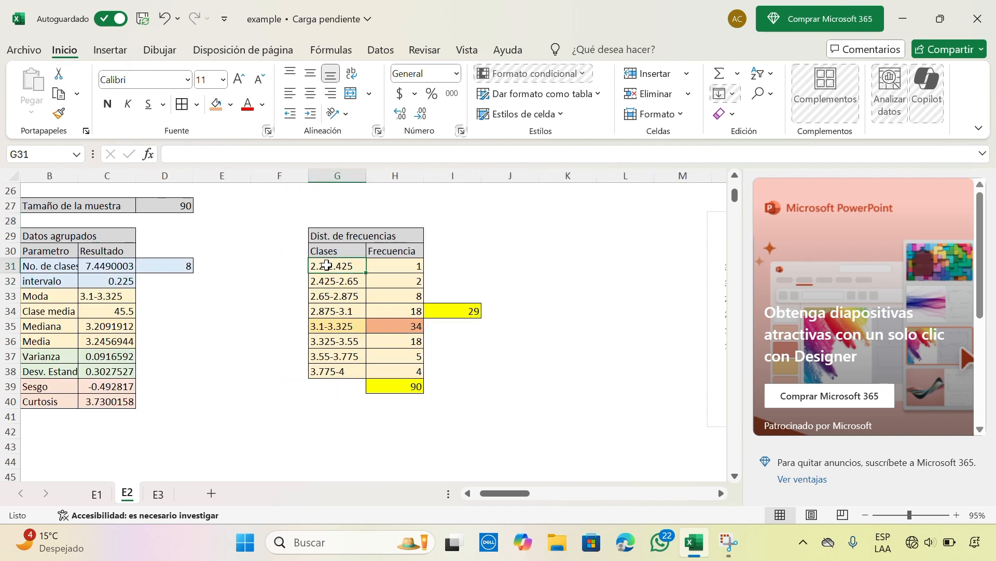
pyautogui.click(187, 152)
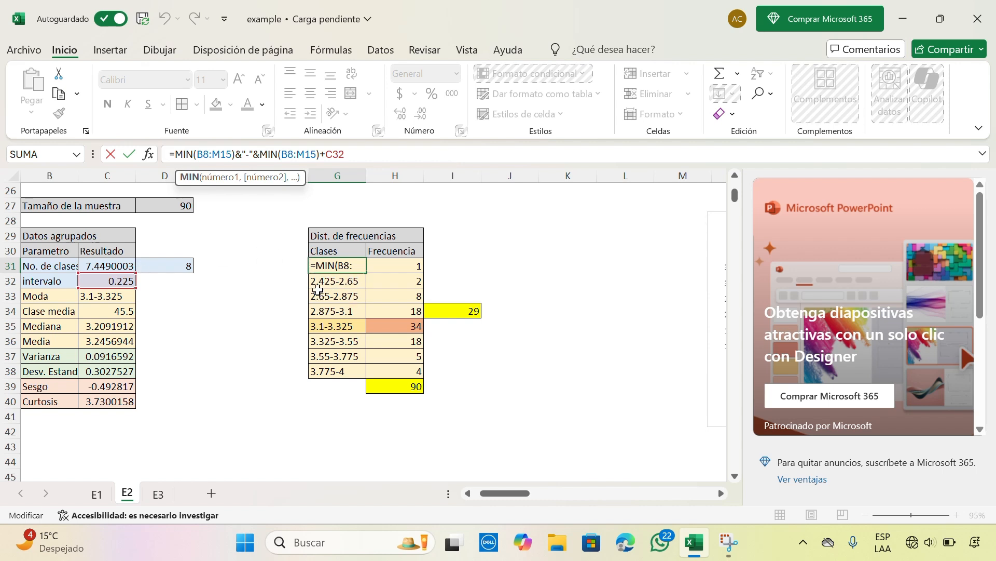
pyautogui.click(351, 158)
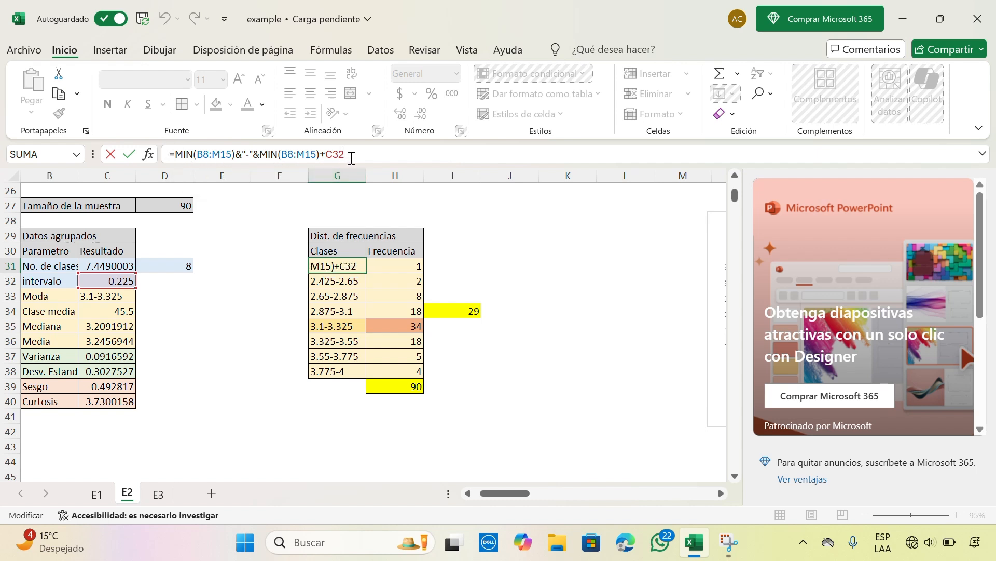
pyautogui.press('Return')
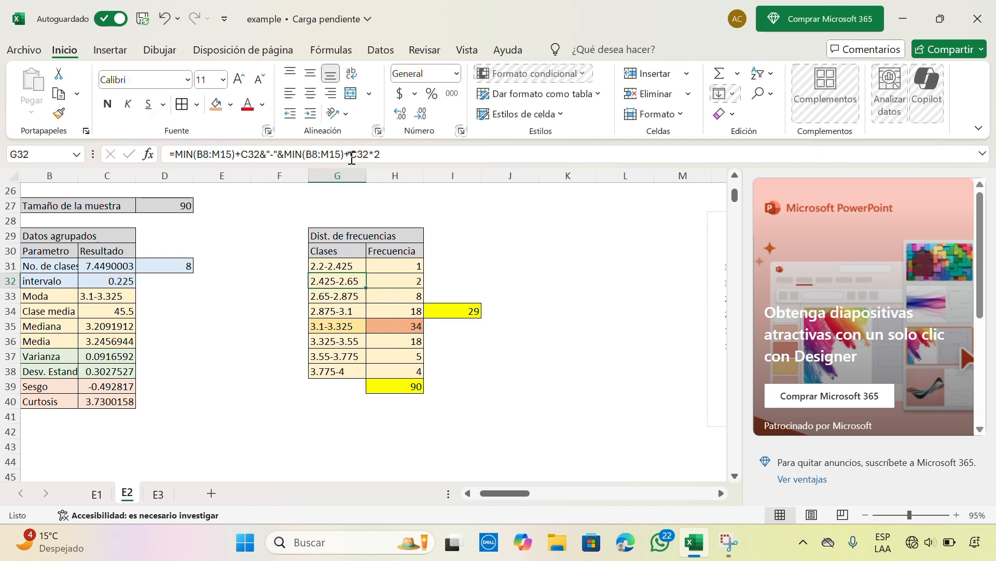
# Step: Examine the interval multiples in the second and third class limits formulas, G32 and G33, keeping both formulas as they are
pyautogui.click(260, 150)
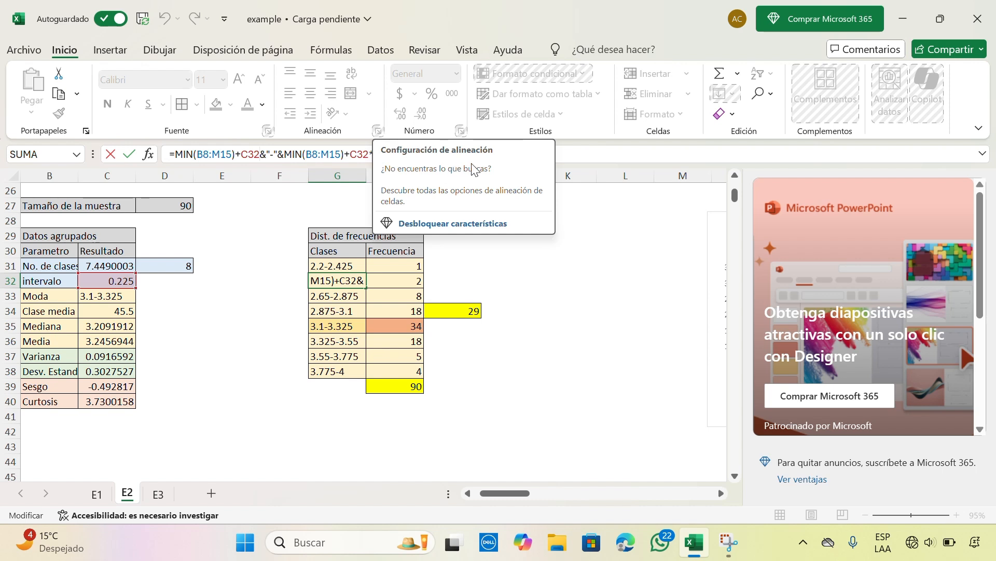
pyautogui.click(522, 264)
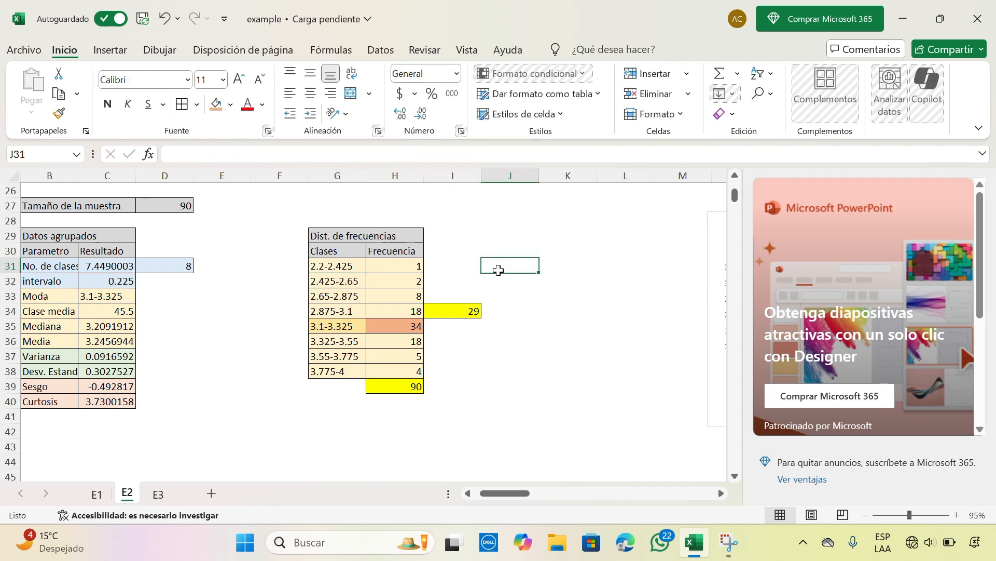
pyautogui.click(339, 292)
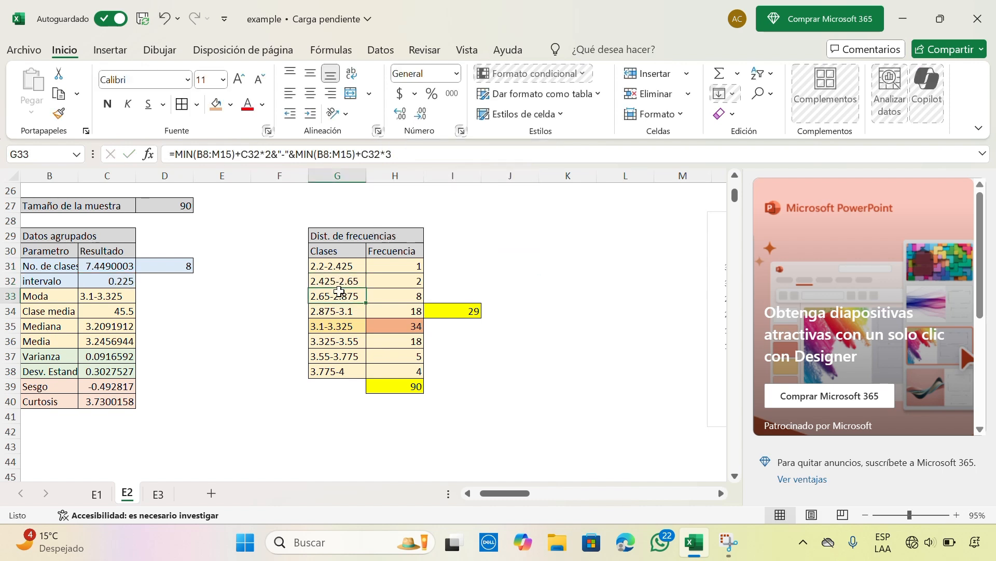
pyautogui.click(265, 153)
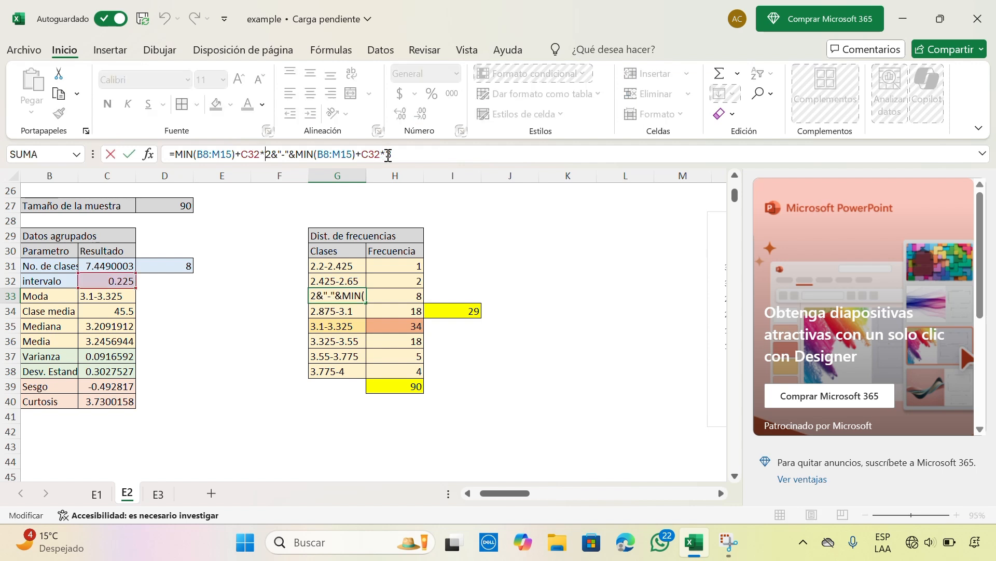
pyautogui.click(334, 312)
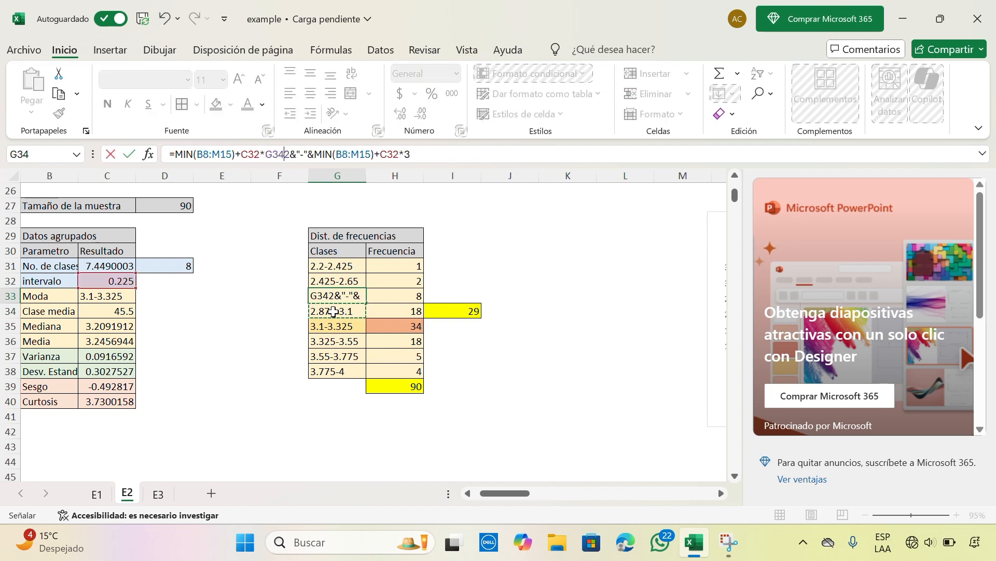
pyautogui.press('Escape')
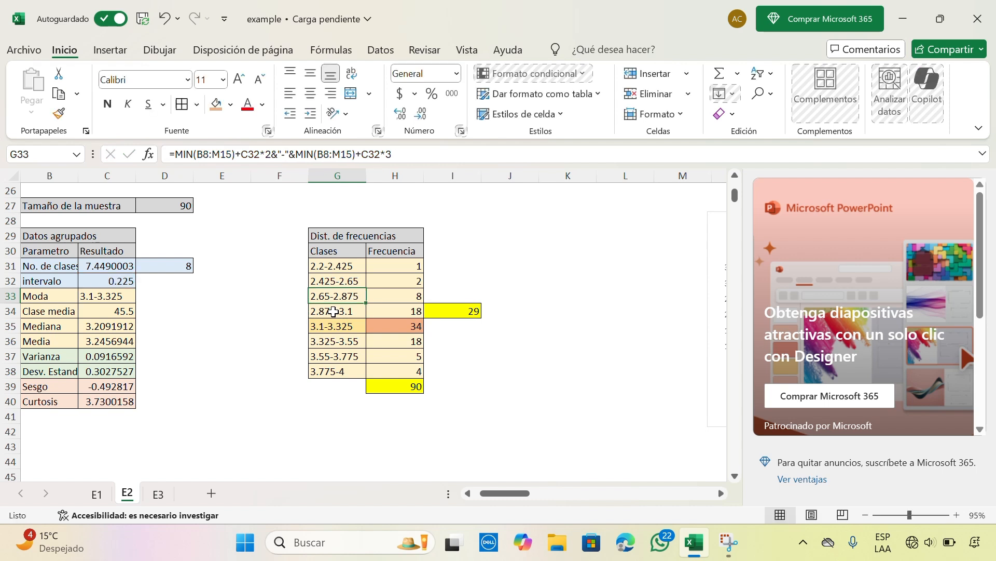
# Step: Check how the interval multiplier increases in the remaining class limits formulas, from G34 down to G38
pyautogui.click(334, 311)
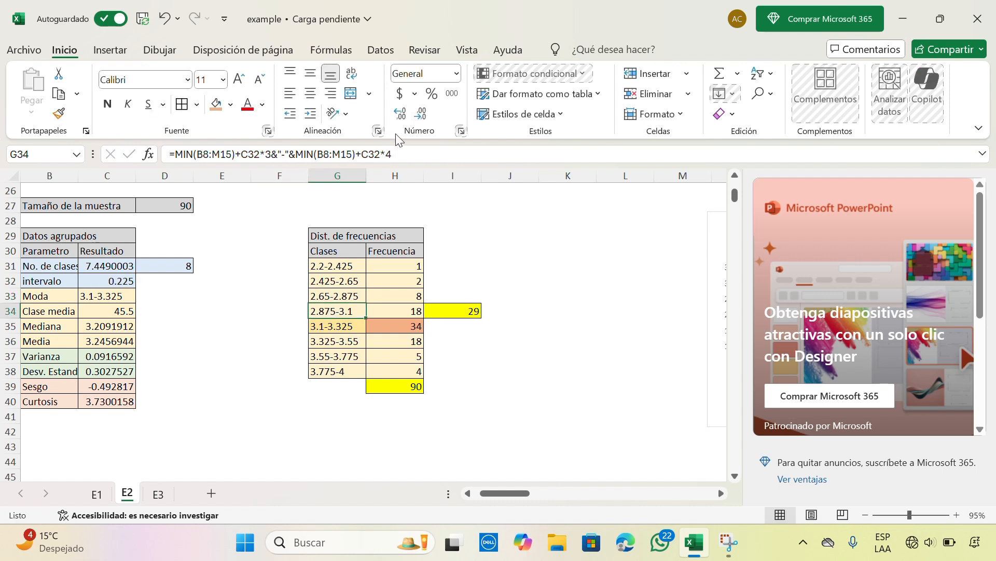
pyautogui.press('Down')
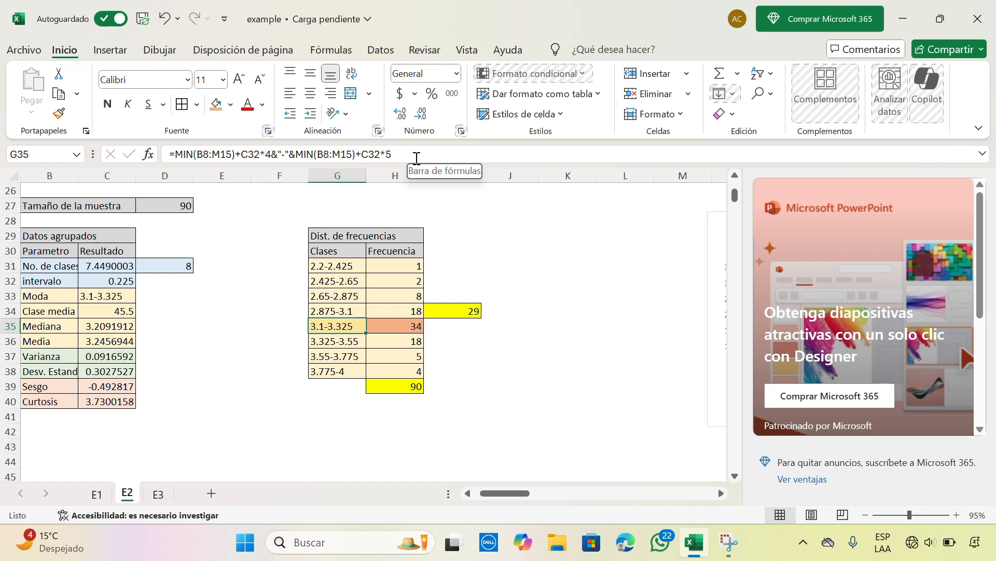
pyautogui.press('Down')
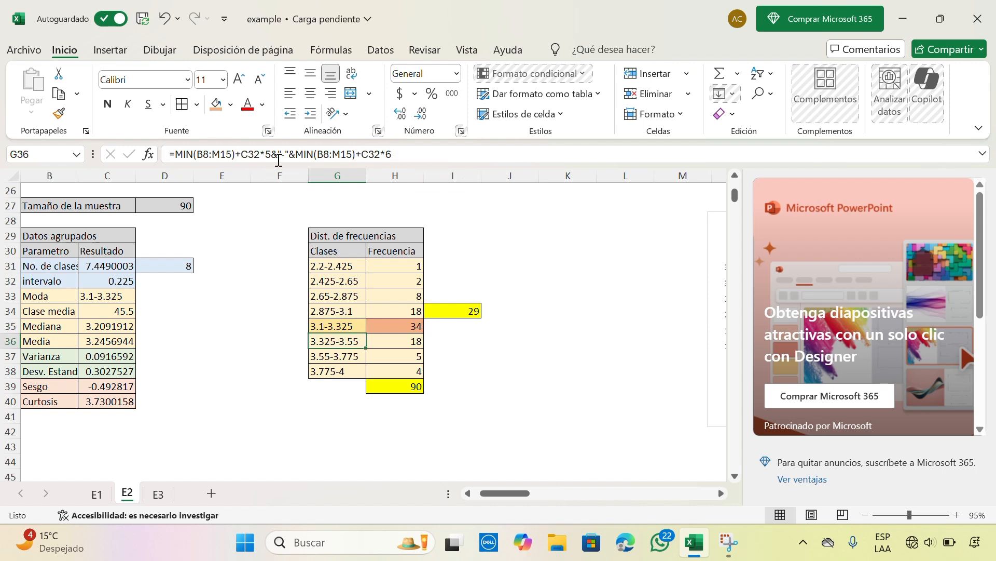
pyautogui.click(348, 367)
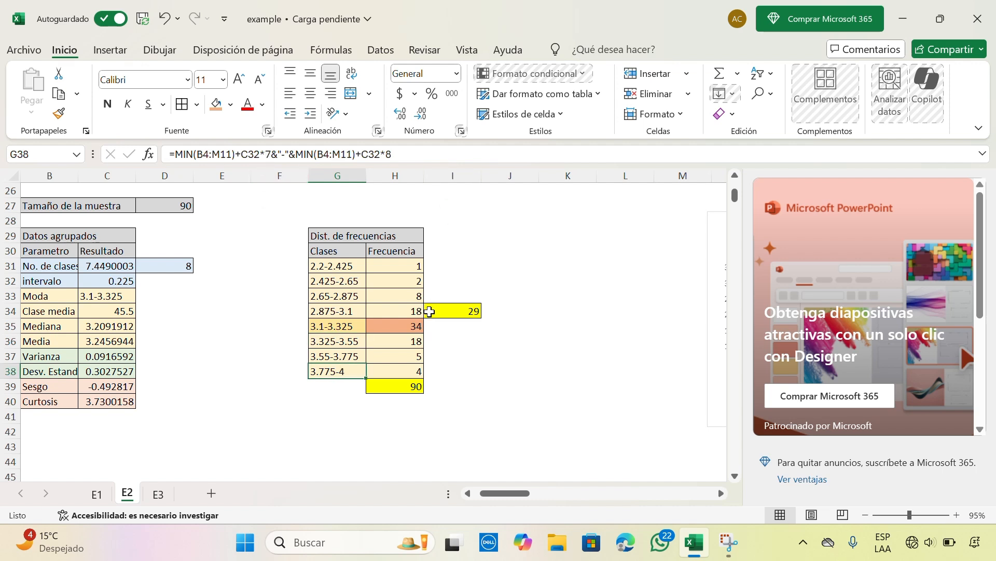
# Step: Remove the function name from the frequency formula in H31 and insert CONTAR.SI.CONJUNTO again from the function suggestions
pyautogui.click(415, 267)
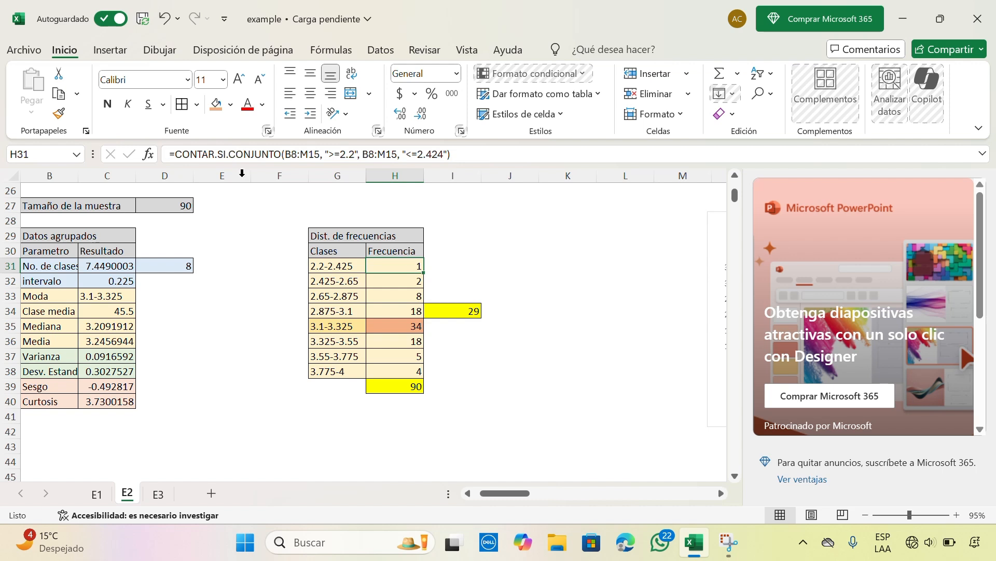
pyautogui.click(174, 154)
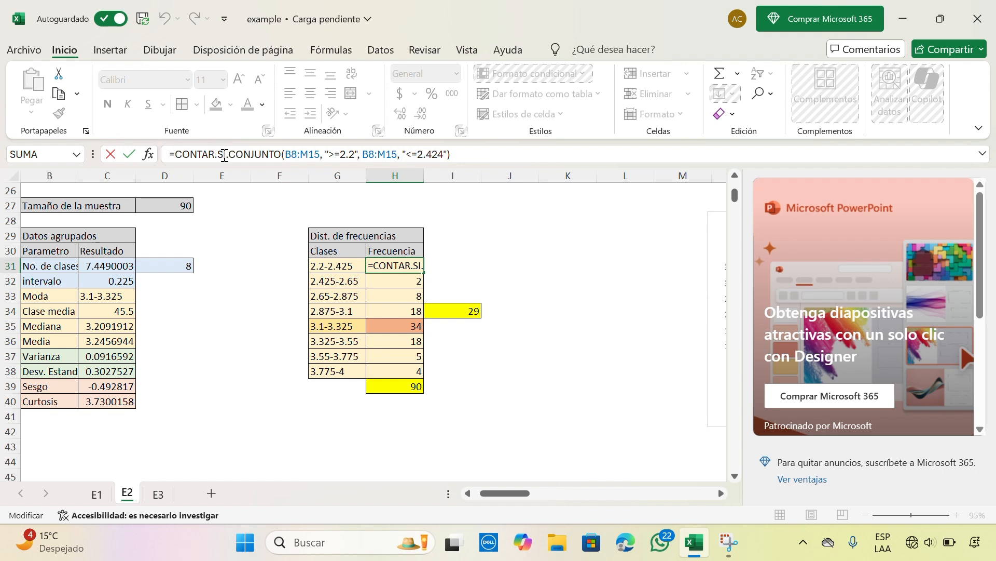
pyautogui.moveTo(221, 154); pyautogui.dragTo(278, 154)
pyautogui.write('O')
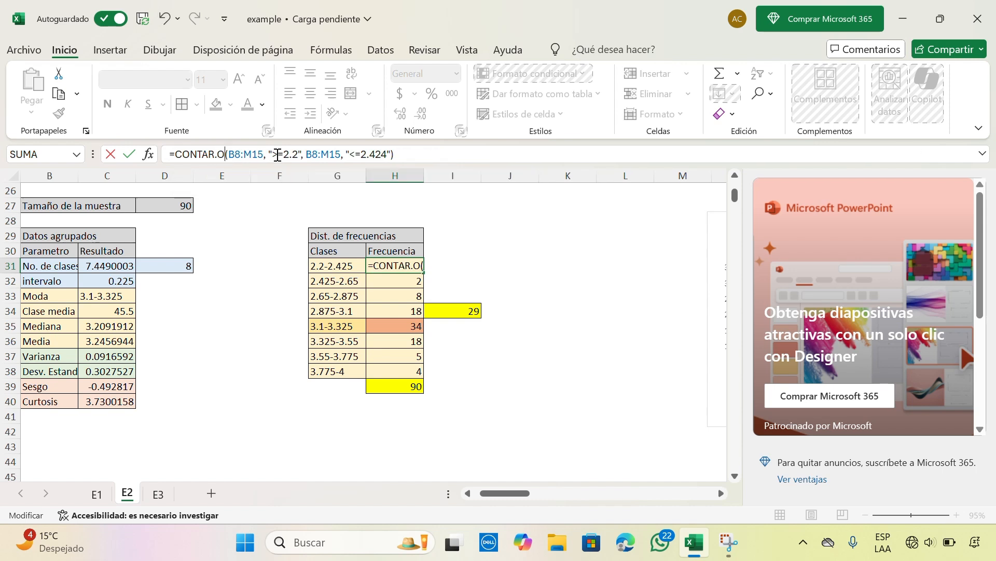
pyautogui.press('BackSpace')
pyautogui.press('BackSpace')
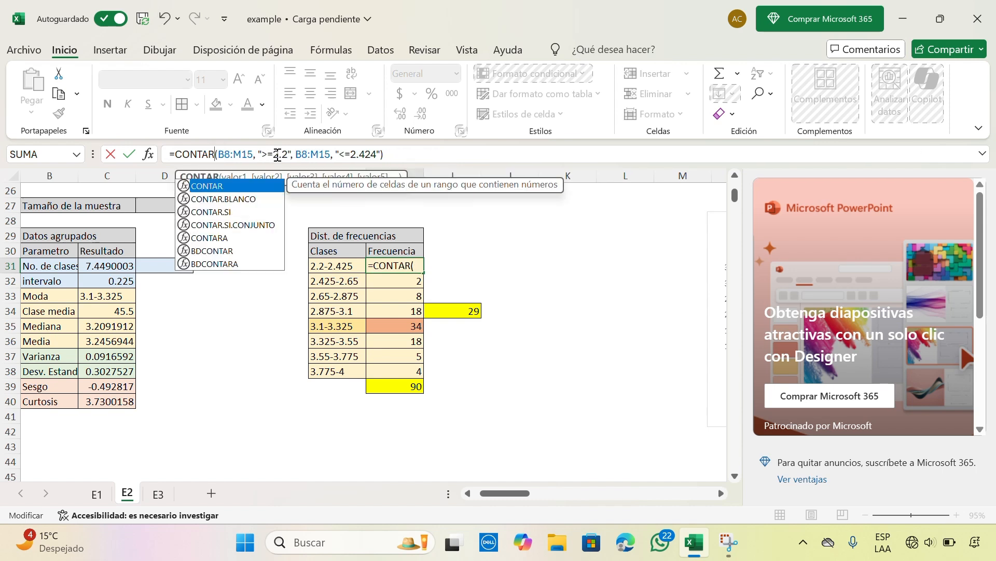
pyautogui.doubleClick(228, 225)
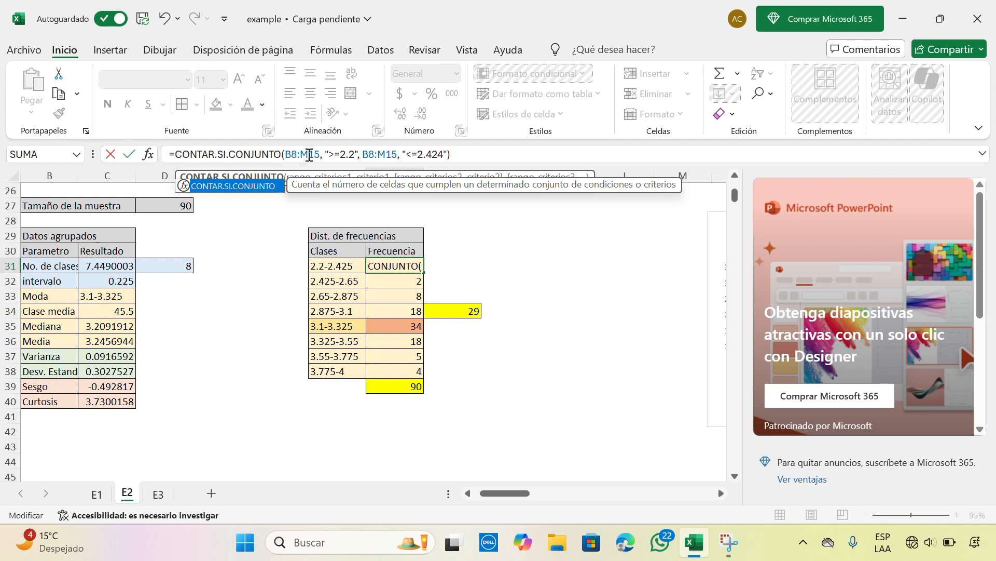
# Step: Examine the ">=2.2" and "<=2.424" criteria applied to B8:M15 in H31, and accept the formula
pyautogui.click(340, 154)
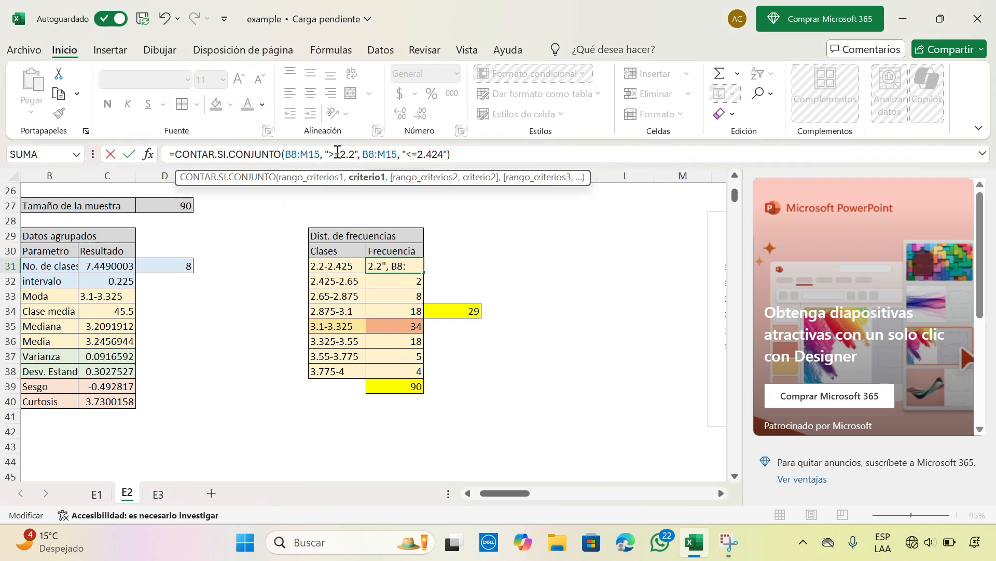
pyautogui.write('=')
pyautogui.click(445, 151)
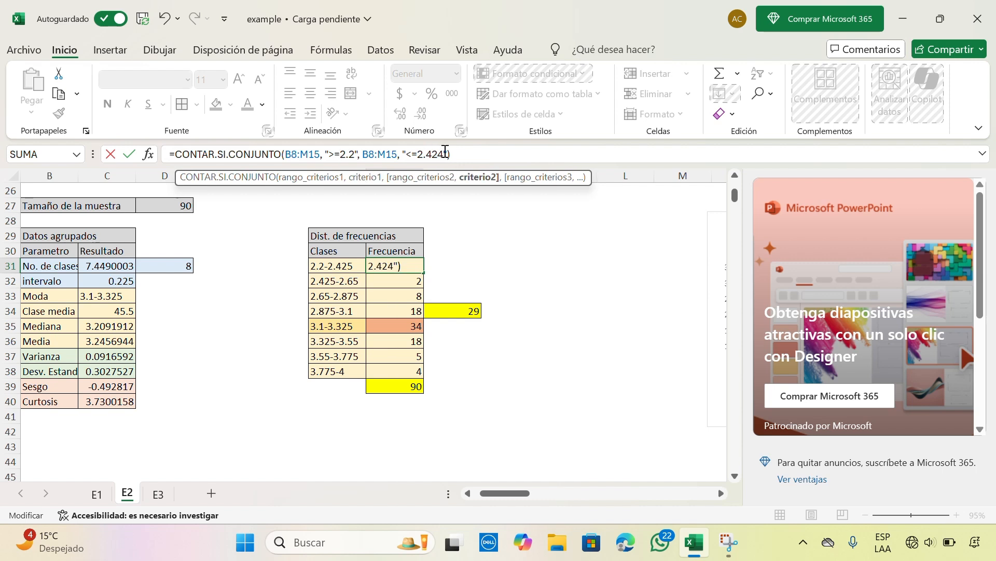
pyautogui.press('Right')
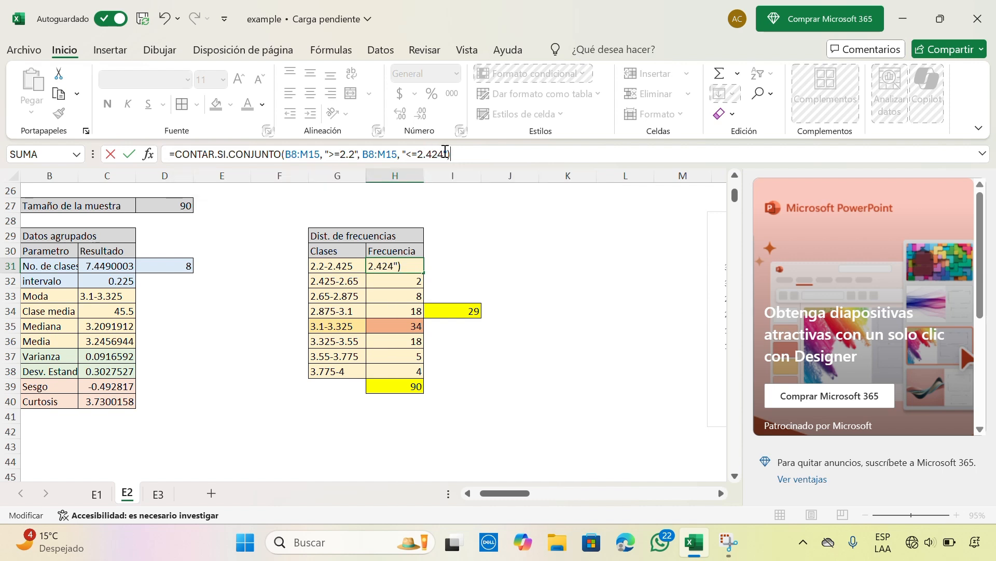
pyautogui.press('Return')
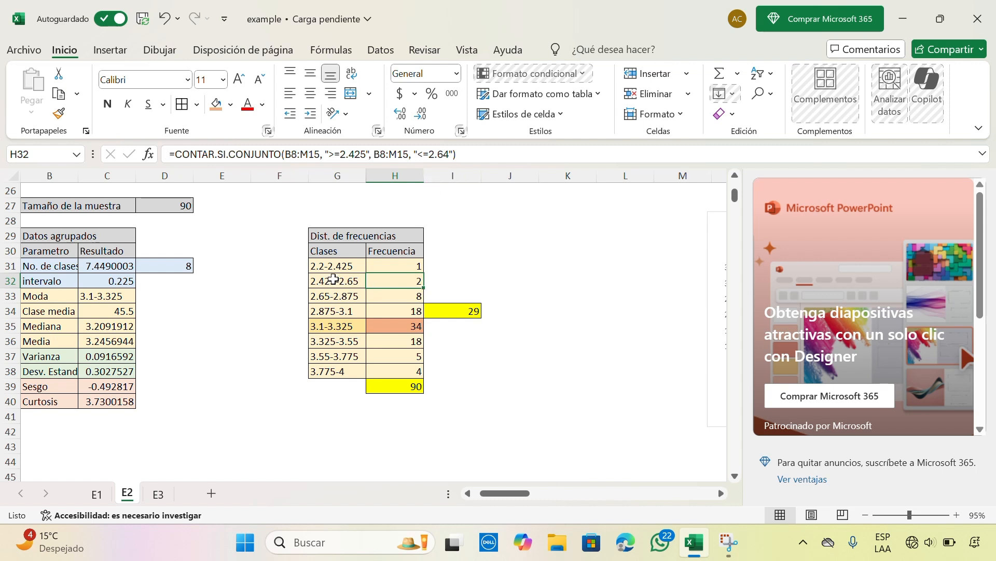
# Step: Check the frequency formula in H33 and the second class limits formula in G32
pyautogui.press('Down')
pyautogui.click(445, 265)
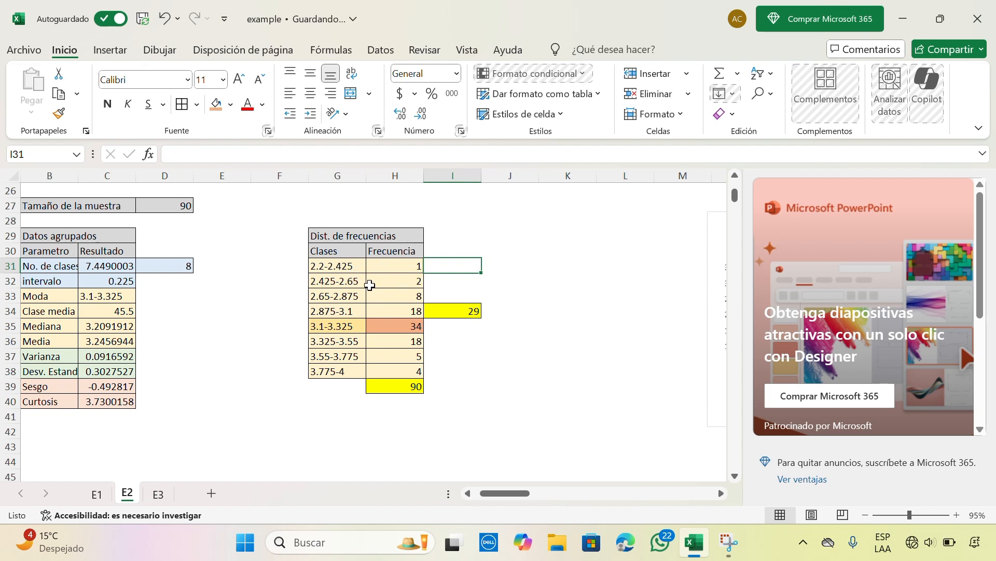
pyautogui.click(347, 286)
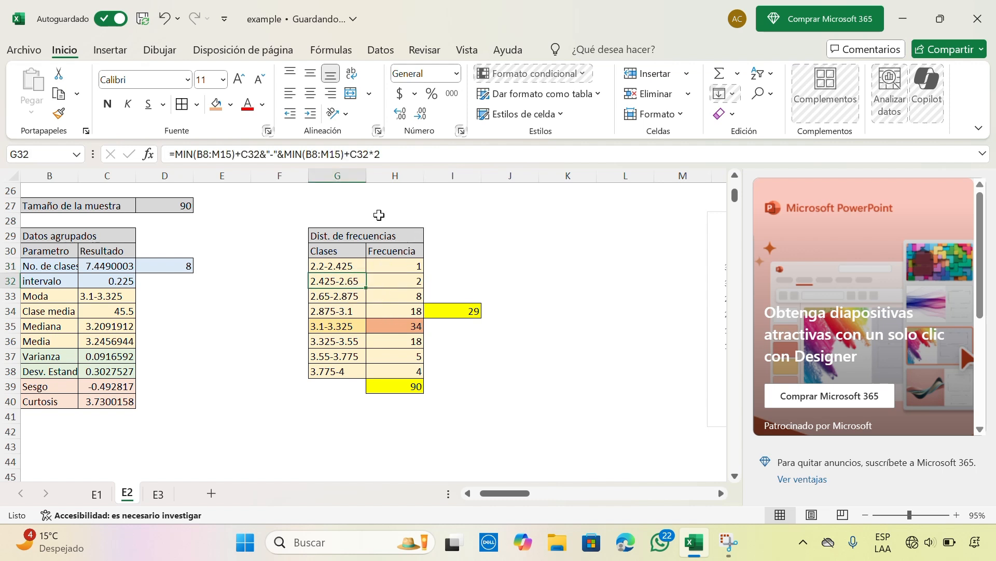
# Step: Check the CONTAR.SI.CONJUNTO criteria used for the class frequencies in H32, H34 and H37
pyautogui.click(396, 280)
pyautogui.click(437, 152)
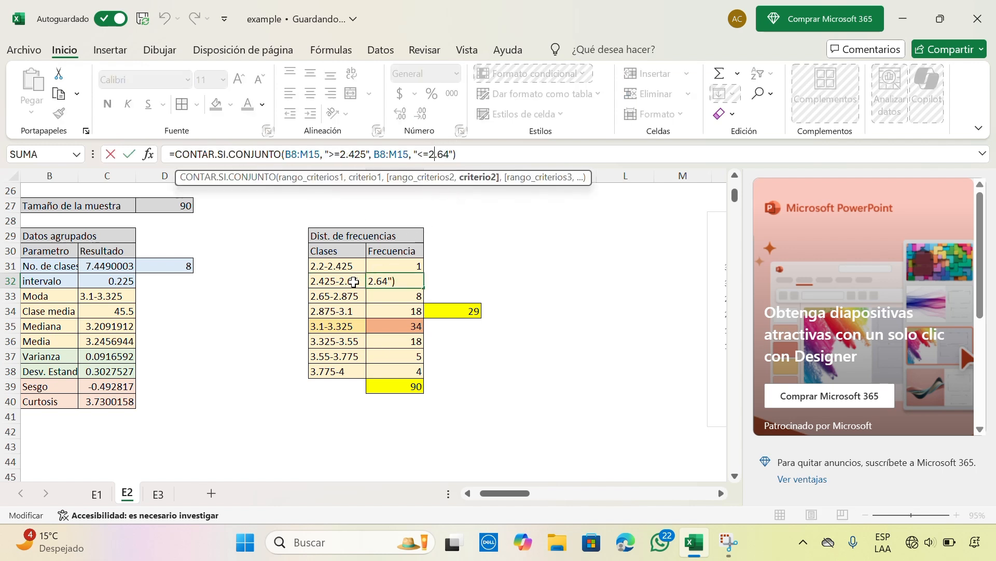
pyautogui.click(385, 309)
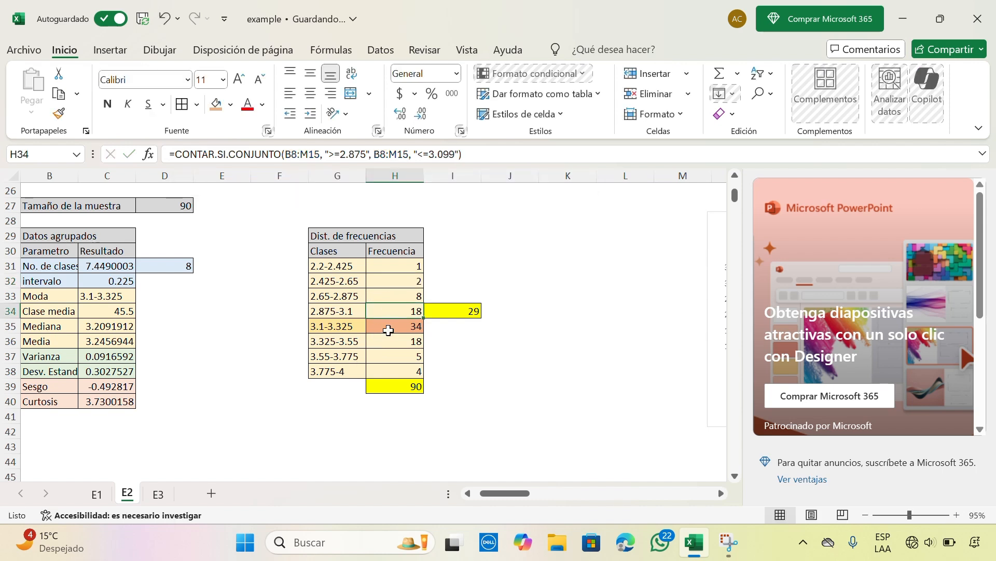
pyautogui.click(397, 357)
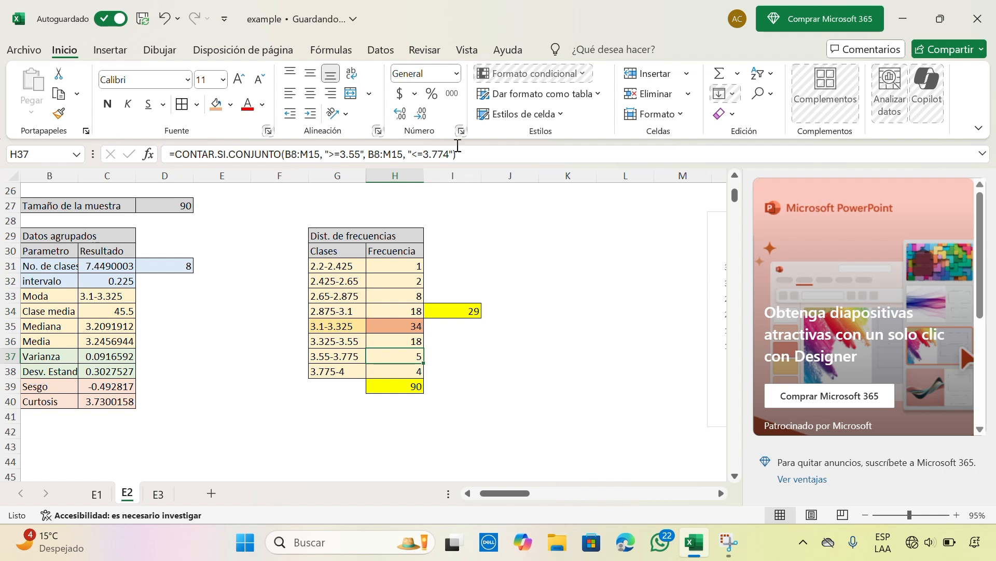
pyautogui.click(444, 258)
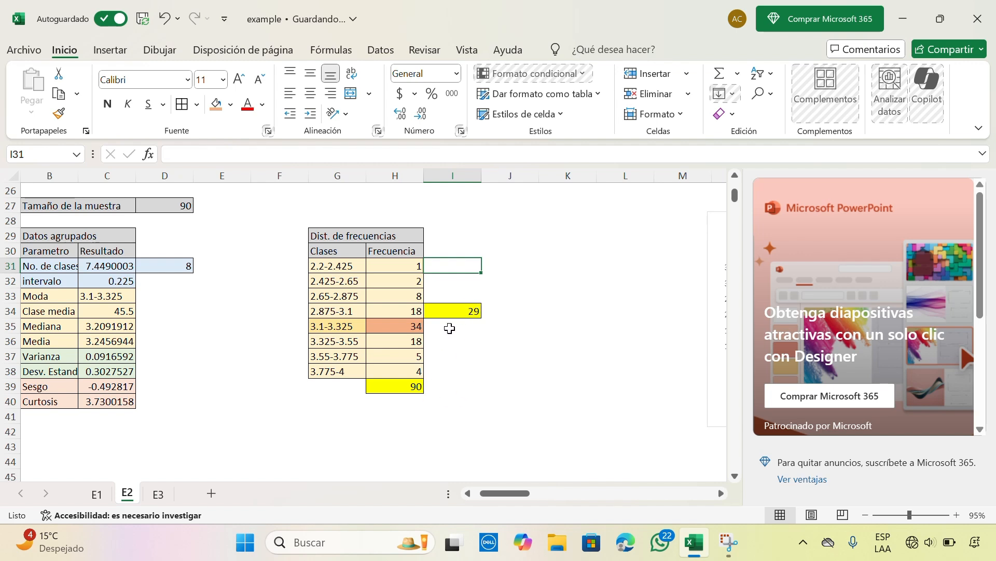
# Step: Examine the SUMA formula in H39 that totals the frequencies in H31:H38, and accept it
pyautogui.scroll(-1, 449, 328)
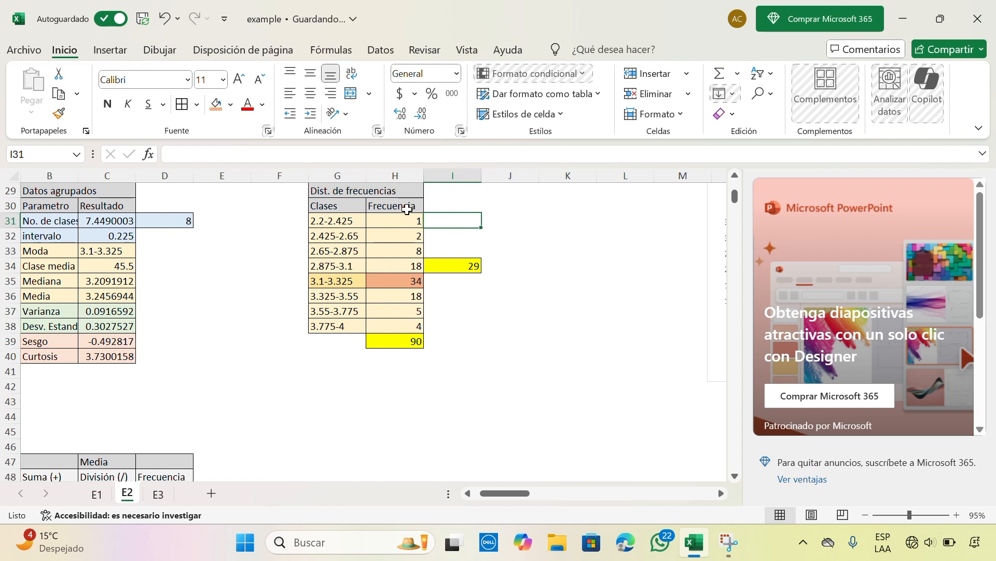
pyautogui.click(383, 337)
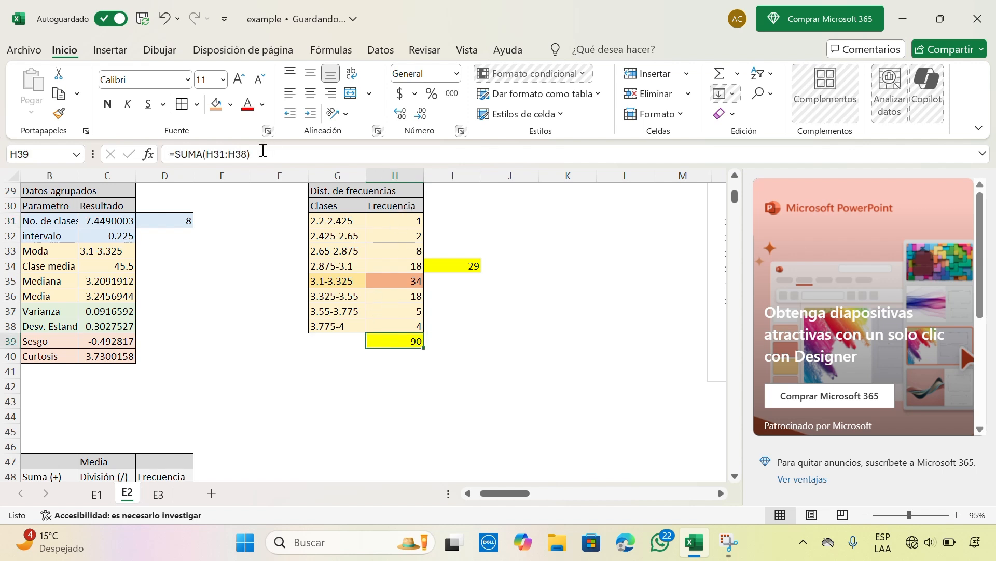
pyautogui.click(192, 151)
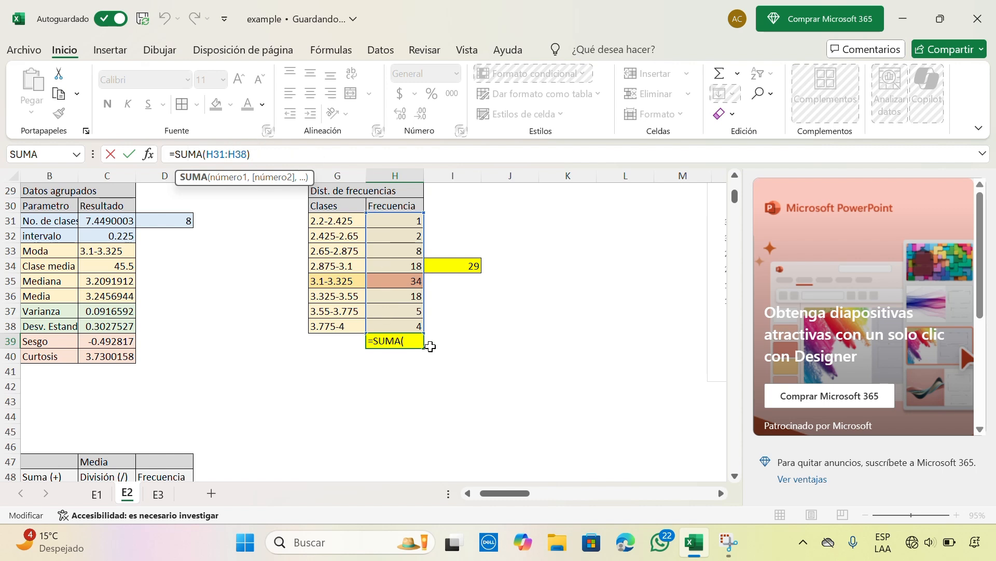
pyautogui.press('Return')
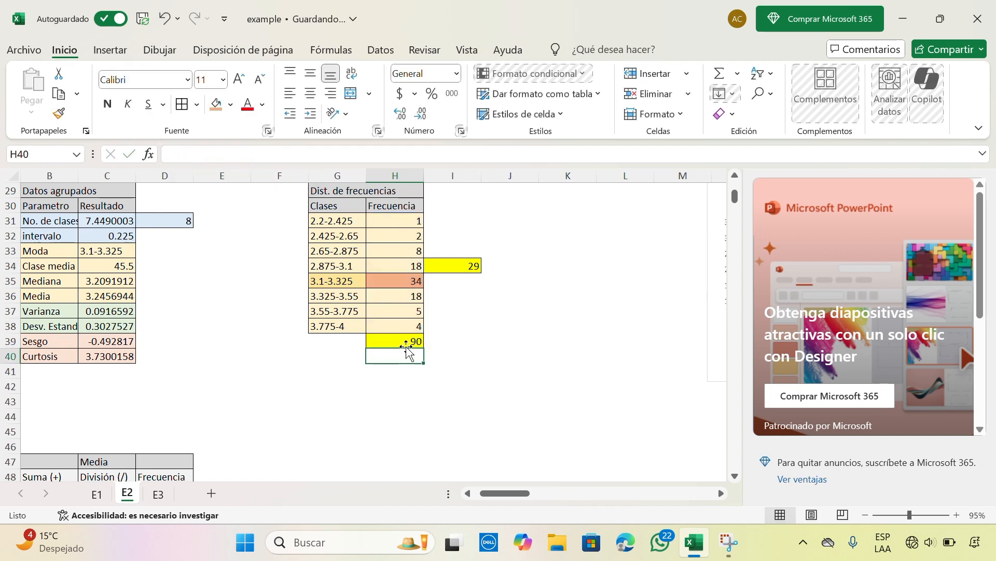
# Step: View the existing Dist. de frecuencias column chart beside the frequency table
pyautogui.scroll(2, 400, 342)
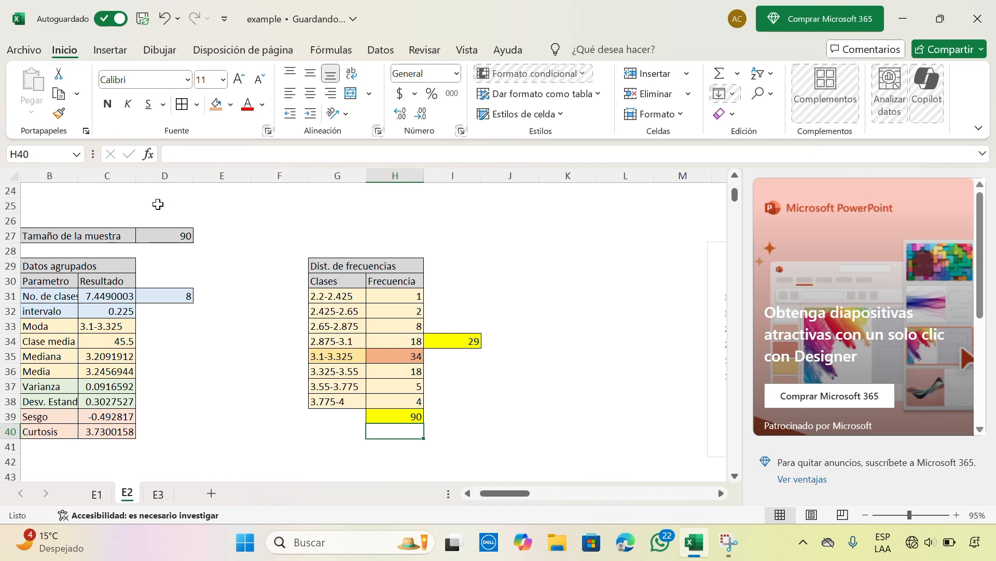
pyautogui.hscroll(1, 253, 267)
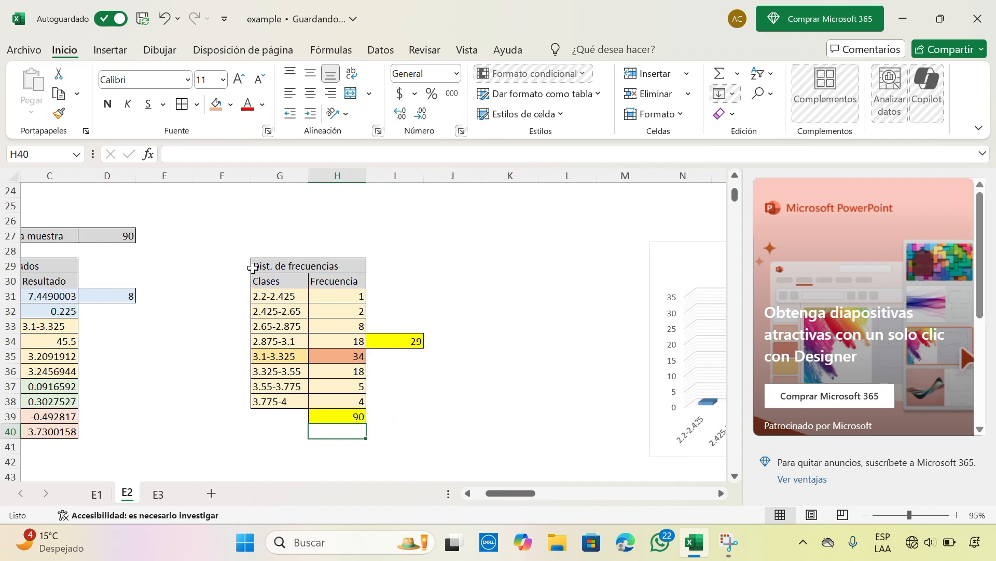
pyautogui.hscroll(6, 254, 267)
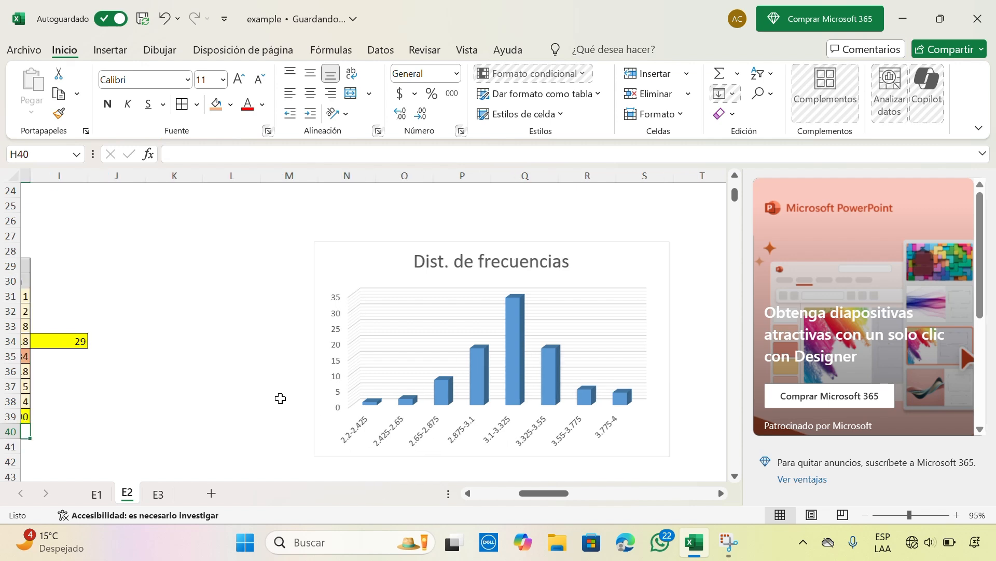
pyautogui.hscroll(-5, 281, 398)
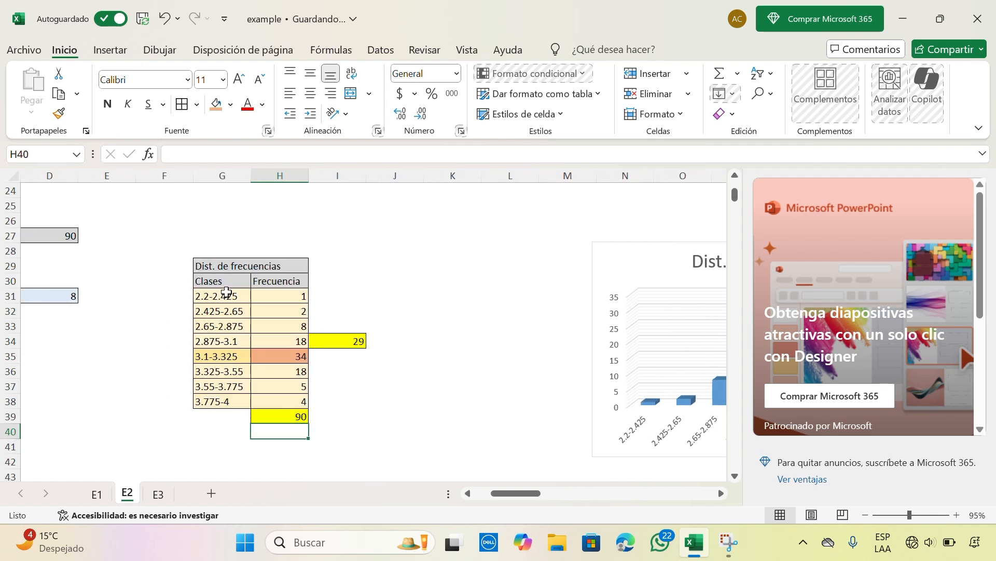
# Step: Insert a 3D column chart from the frequency distribution table in G29:H38
pyautogui.click(217, 265)
pyautogui.moveTo(217, 265); pyautogui.dragTo(296, 397)
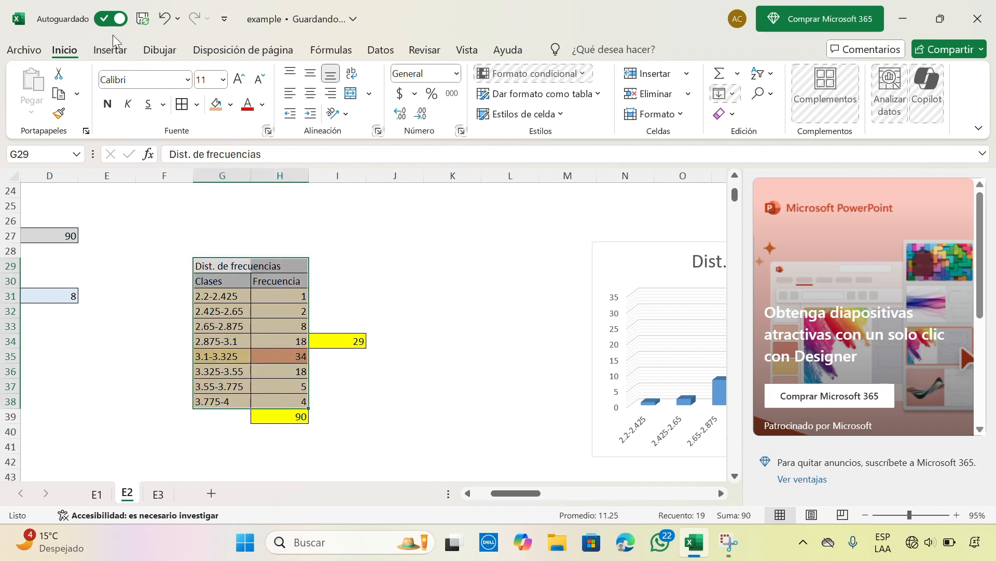
pyautogui.click(119, 52)
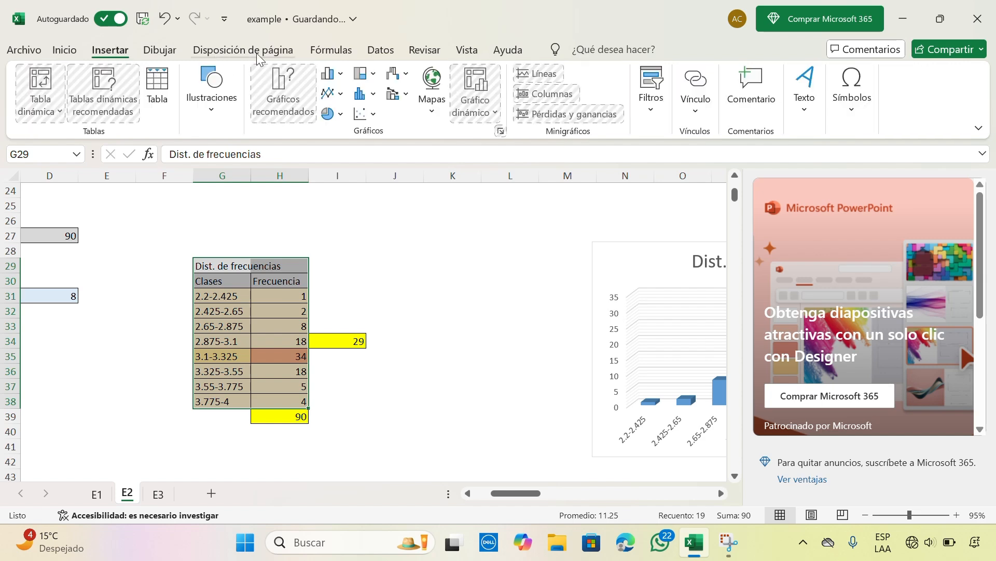
pyautogui.click(341, 74)
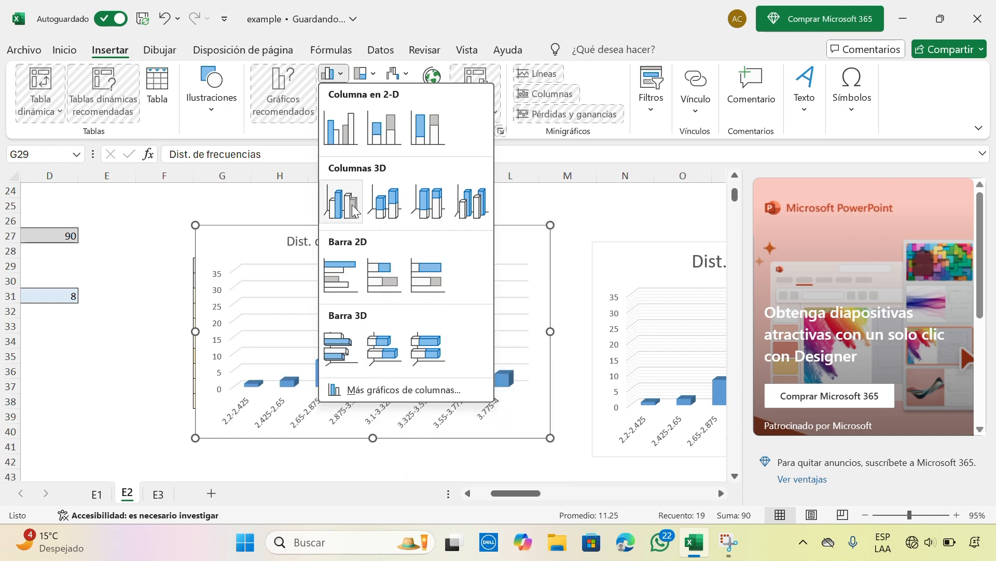
pyautogui.click(386, 203)
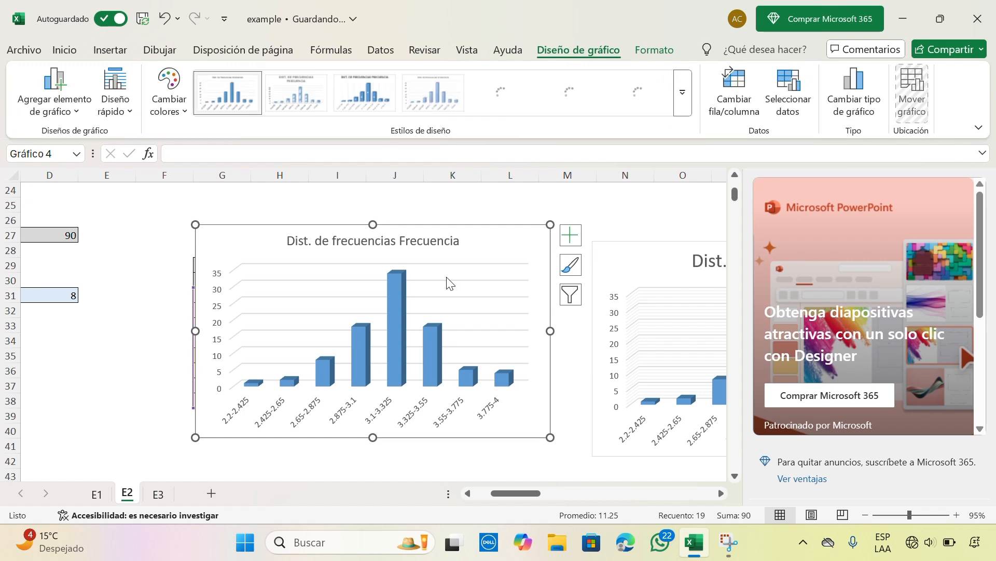
# Step: Delete the newly inserted chart covering the frequency table and clear the table selection
pyautogui.hscroll(2, 447, 283)
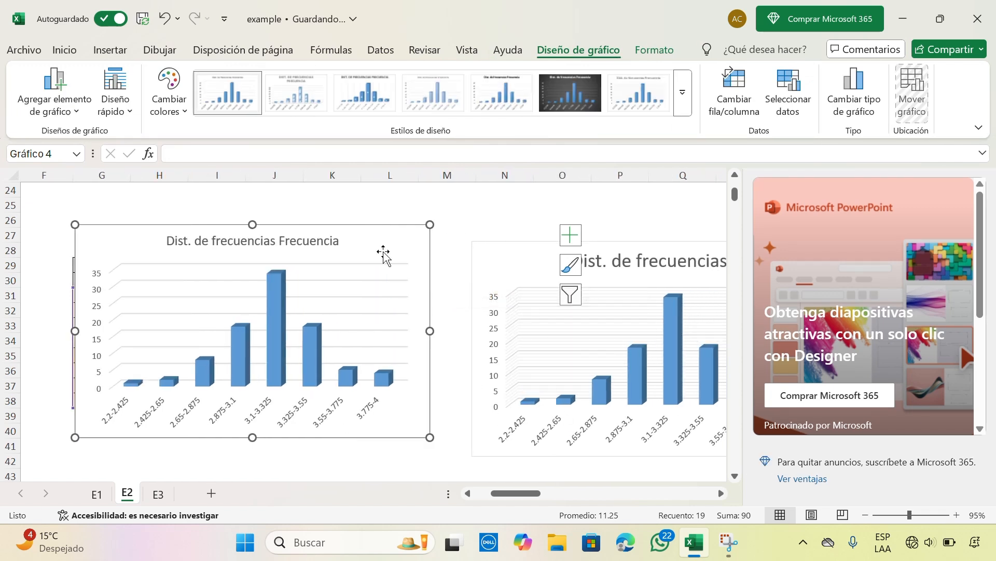
pyautogui.press('Delete')
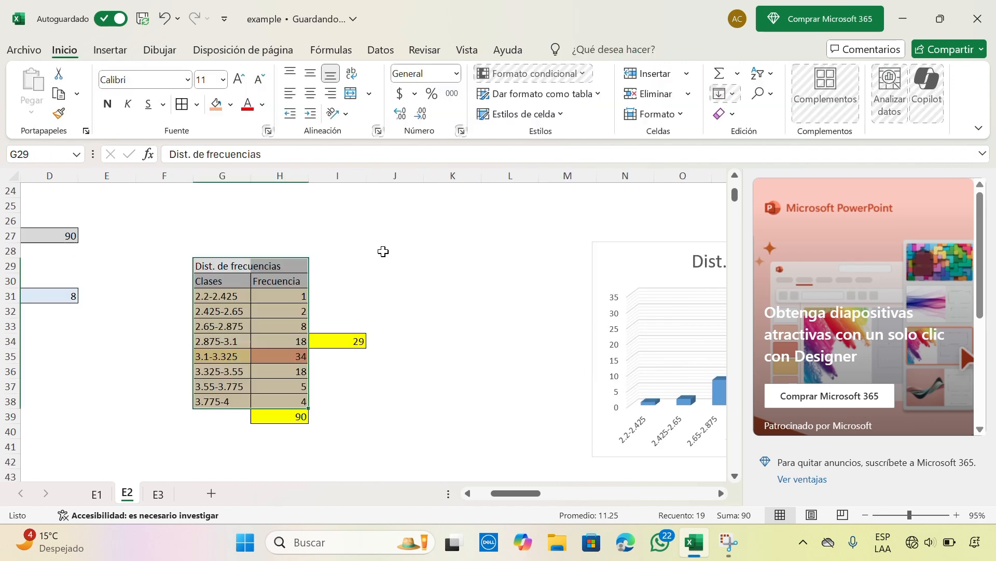
pyautogui.click(383, 251)
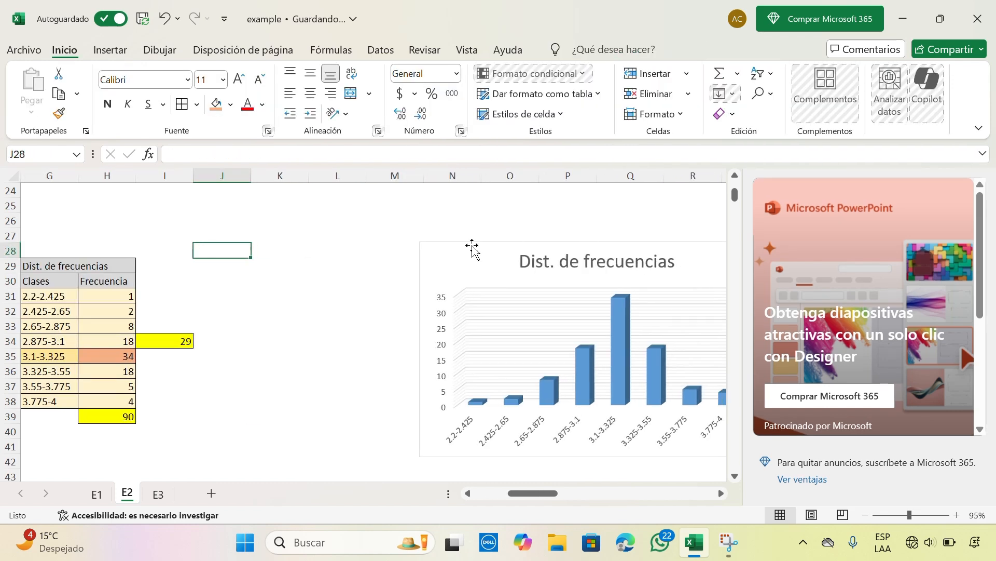
# Step: Examine the Moda formula in C33 and its reference to the class in G35, and accept it
pyautogui.hscroll(3, 573, 352)
pyautogui.hscroll(-6, 578, 357)
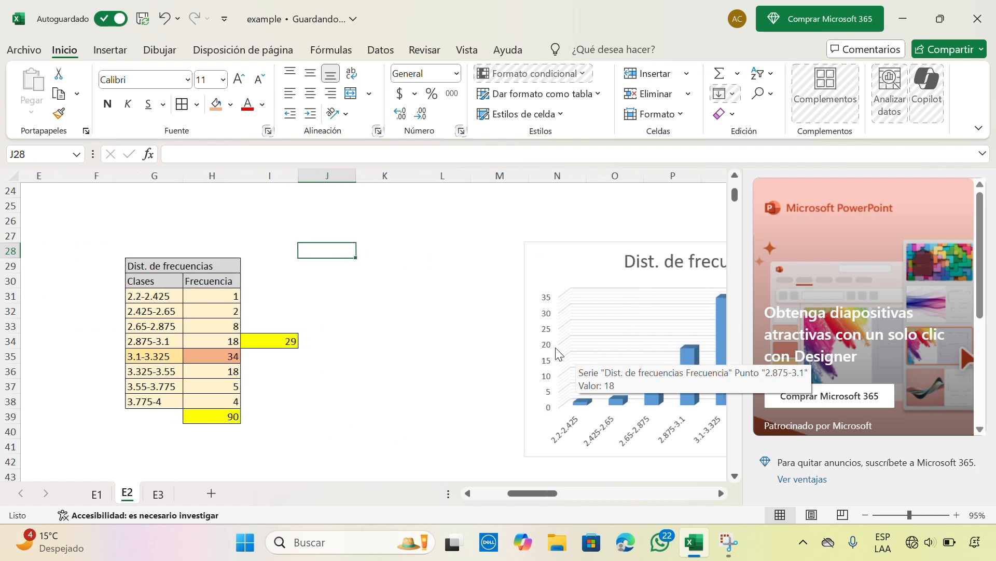
pyautogui.hscroll(-3, 360, 352)
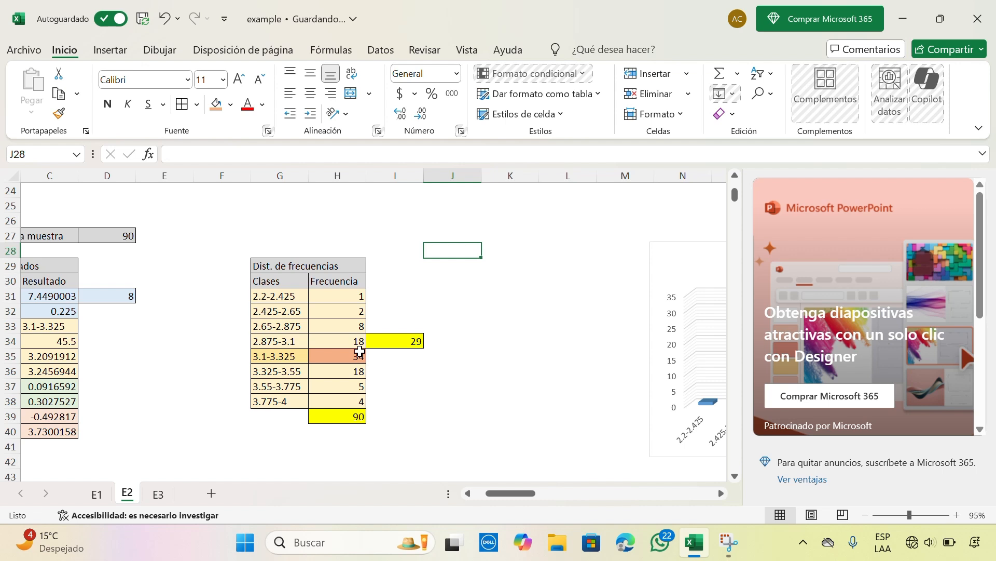
pyautogui.hscroll(-2, 360, 352)
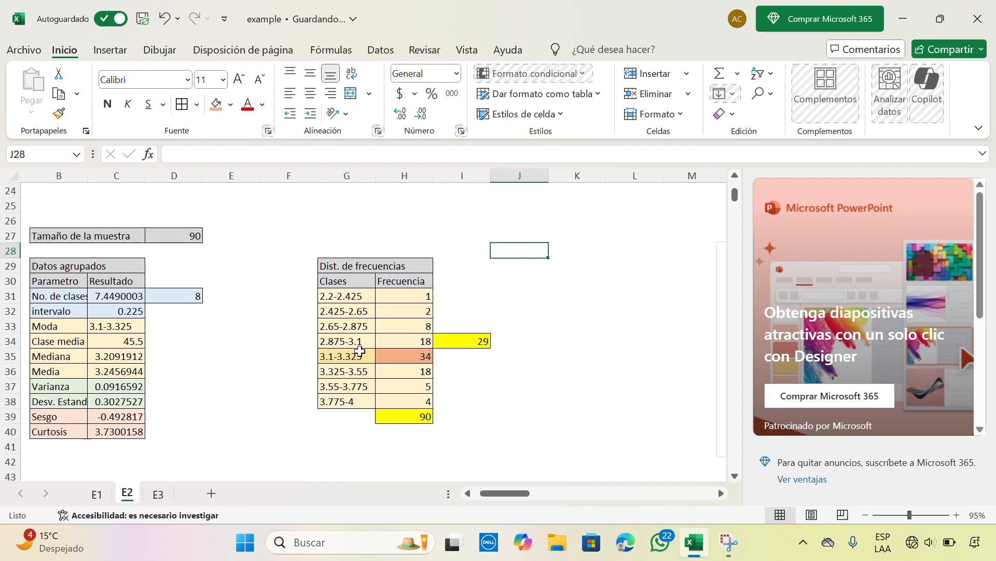
pyautogui.hscroll(-2, 361, 352)
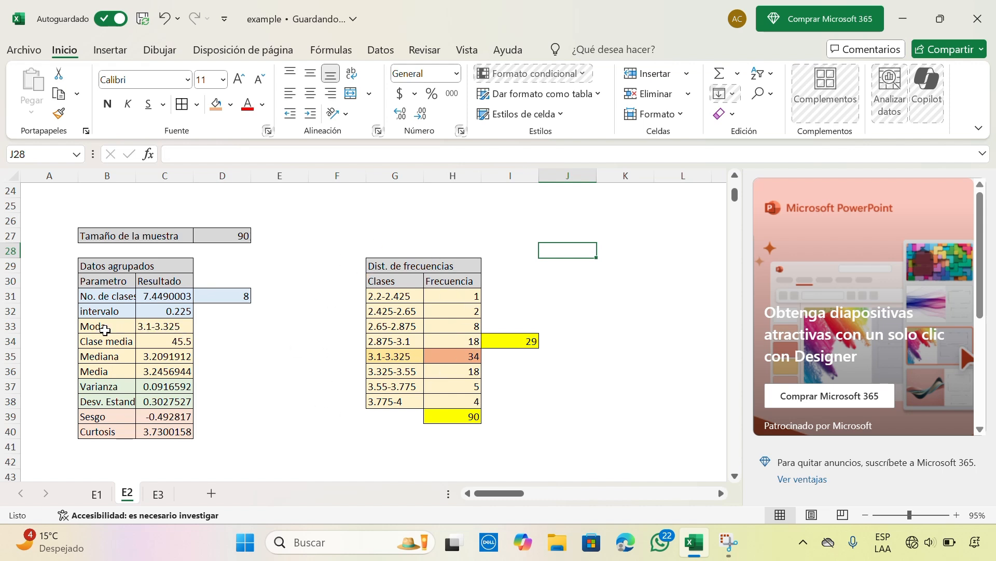
pyautogui.click(154, 324)
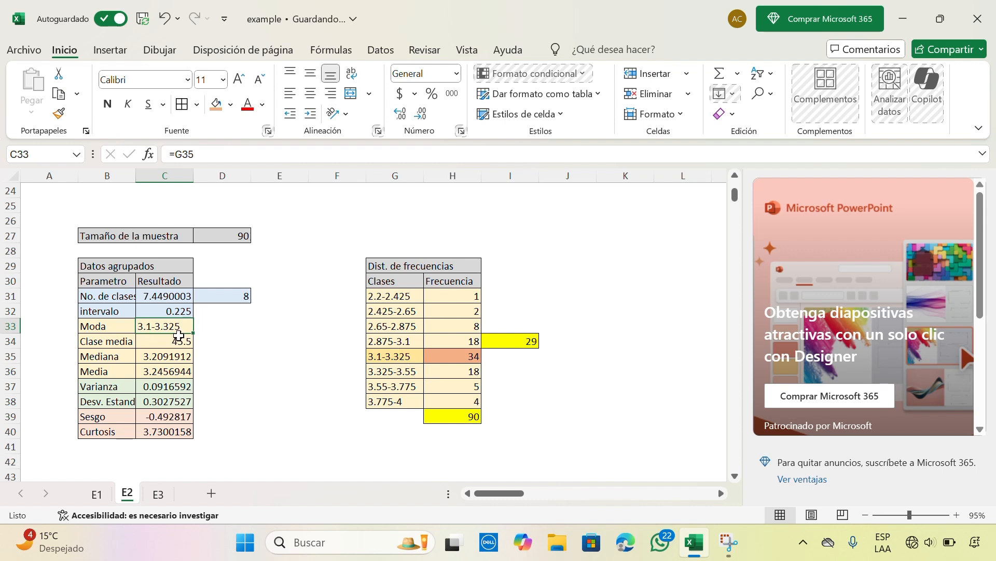
pyautogui.click(183, 154)
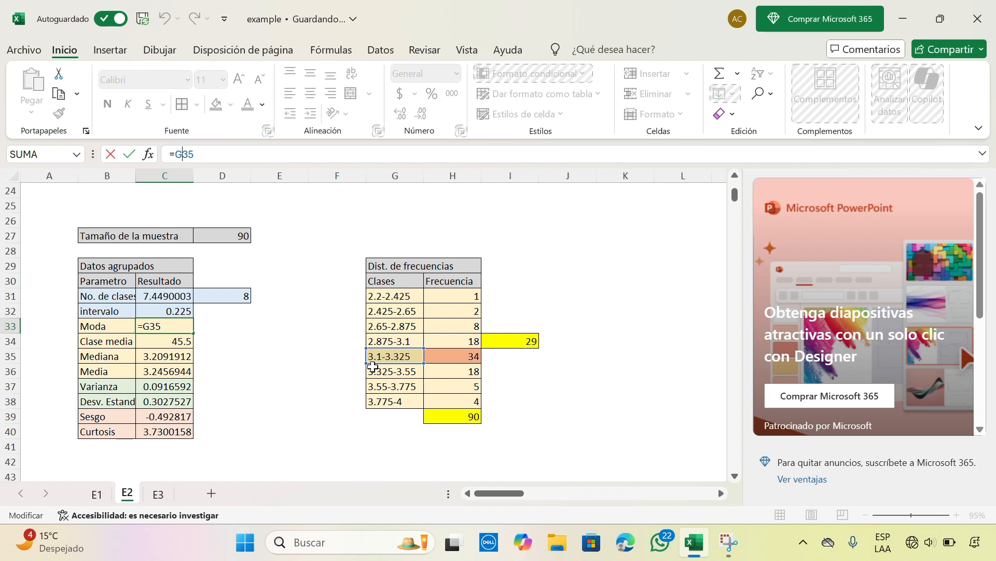
pyautogui.press('Return')
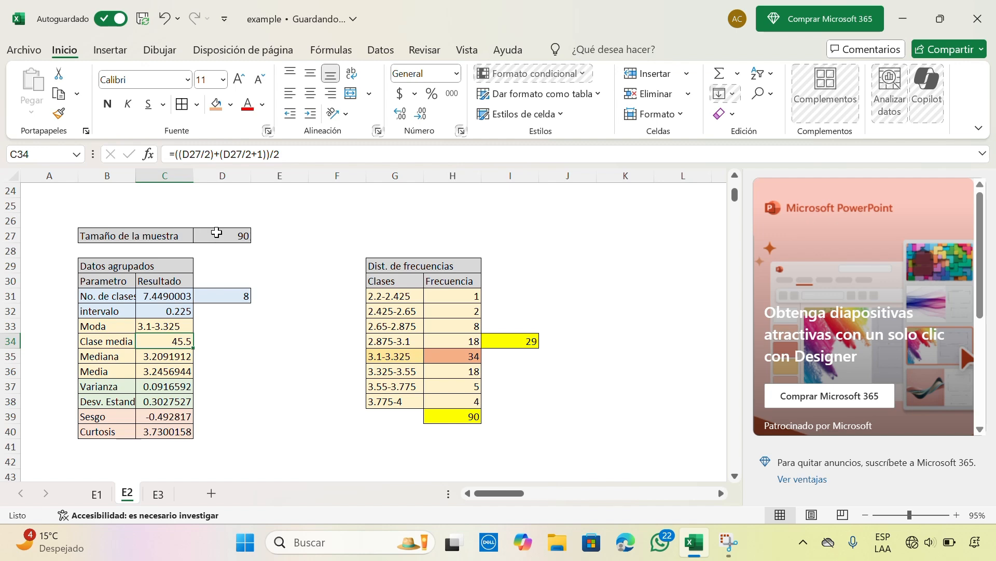
# Step: Examine the Clase media formula in C34 and the frequency of the 3.1-3.325 class in H35
pyautogui.scroll(1, 276, 284)
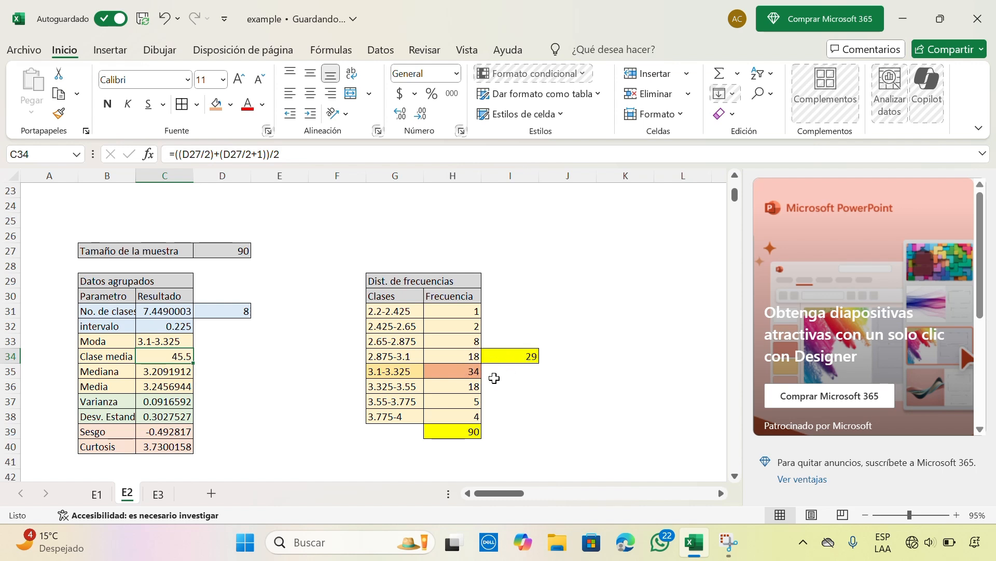
pyautogui.click(453, 374)
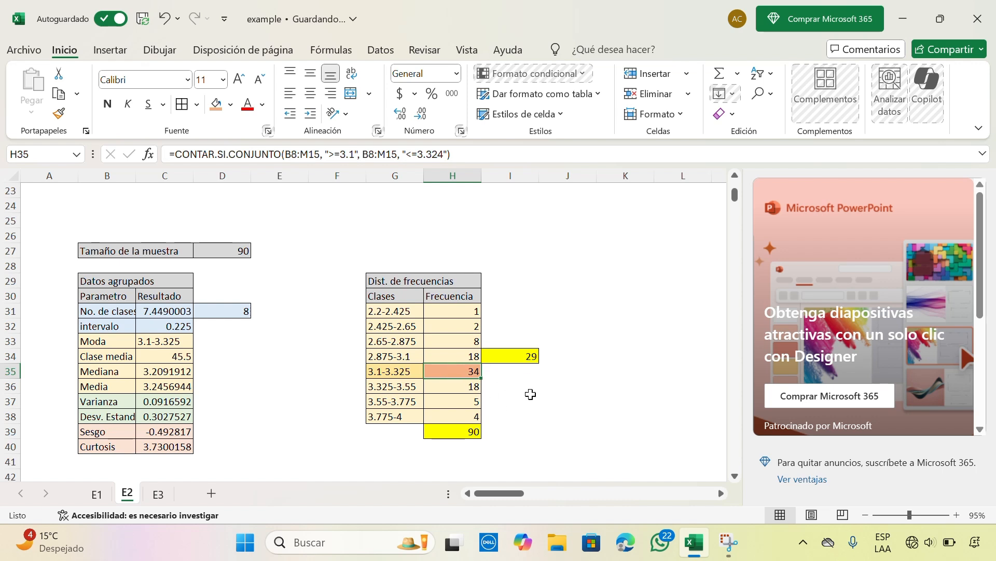
pyautogui.click(506, 374)
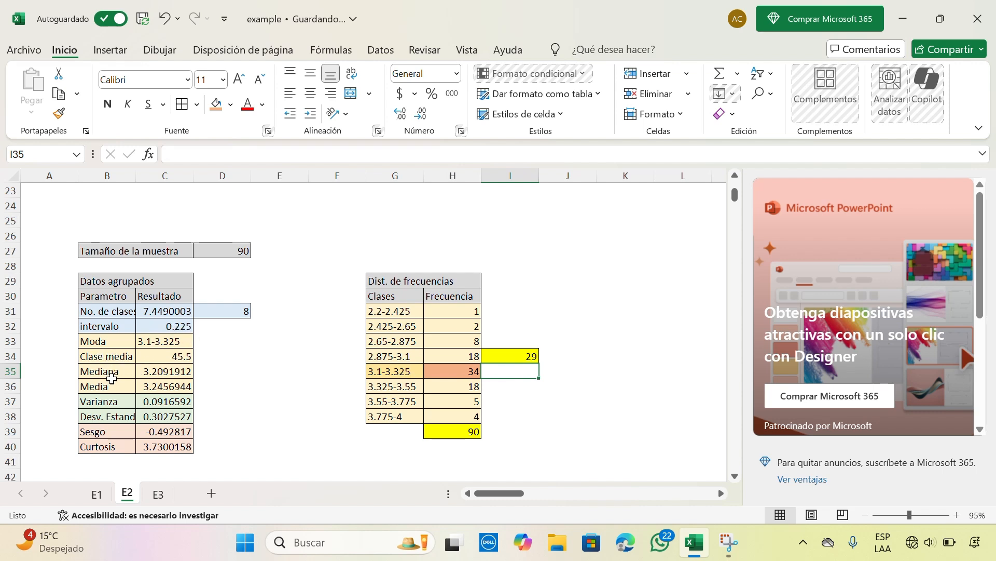
# Step: Examine how the Mediana formula in C35 uses C34, I34, H35 and C32, and accept it
pyautogui.click(188, 371)
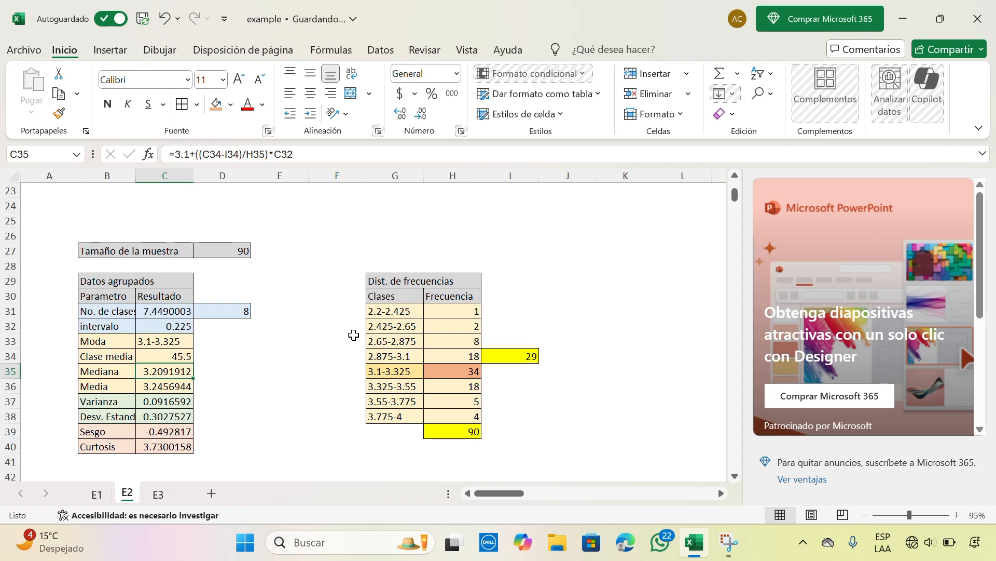
pyautogui.click(218, 158)
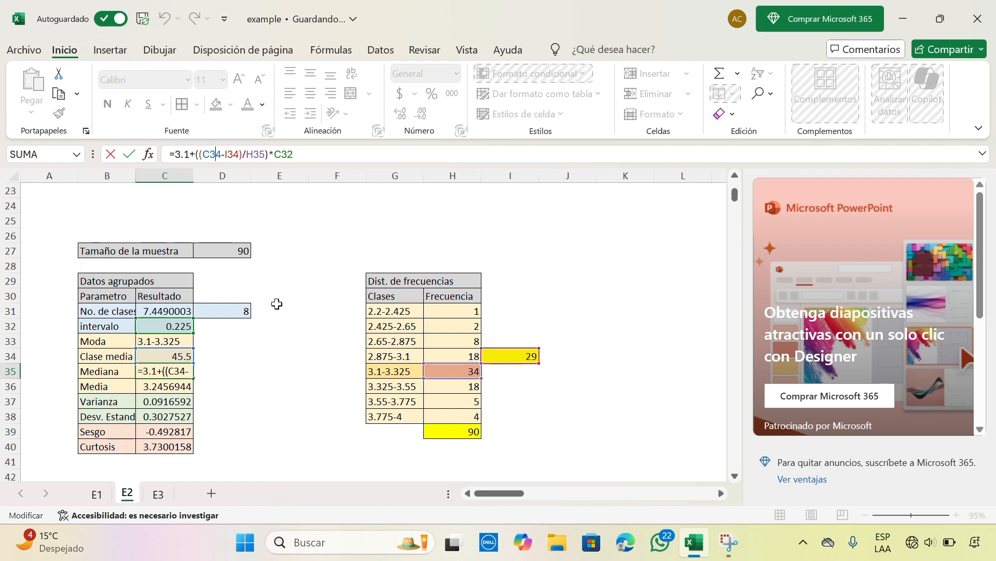
pyautogui.press('Return')
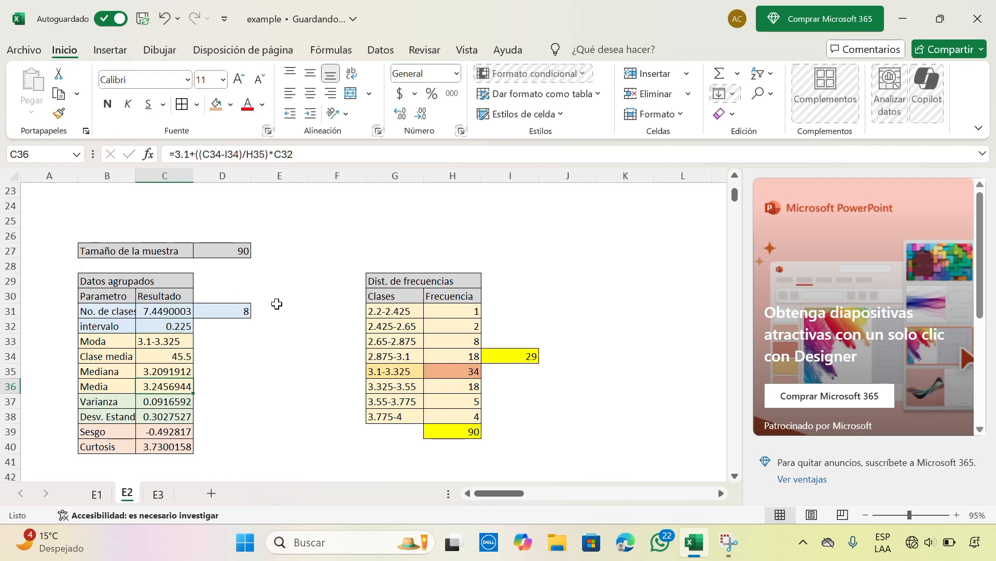
# Step: Examine the Media formula in C36 and the Media calculation table in B47:D57 that supplies its total
pyautogui.scroll(-1, 276, 304)
pyautogui.scroll(-3, 277, 304)
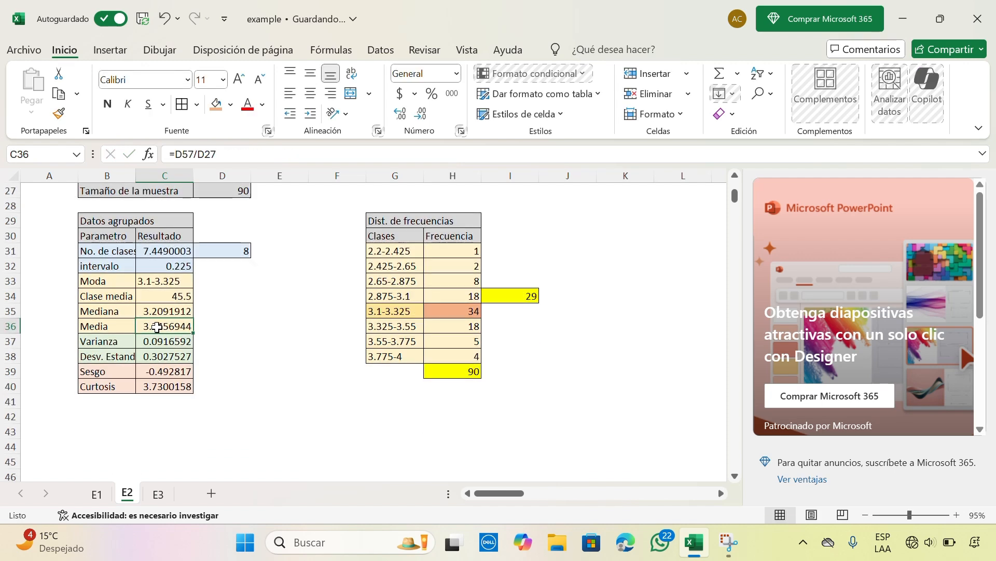
pyautogui.scroll(-1, 223, 353)
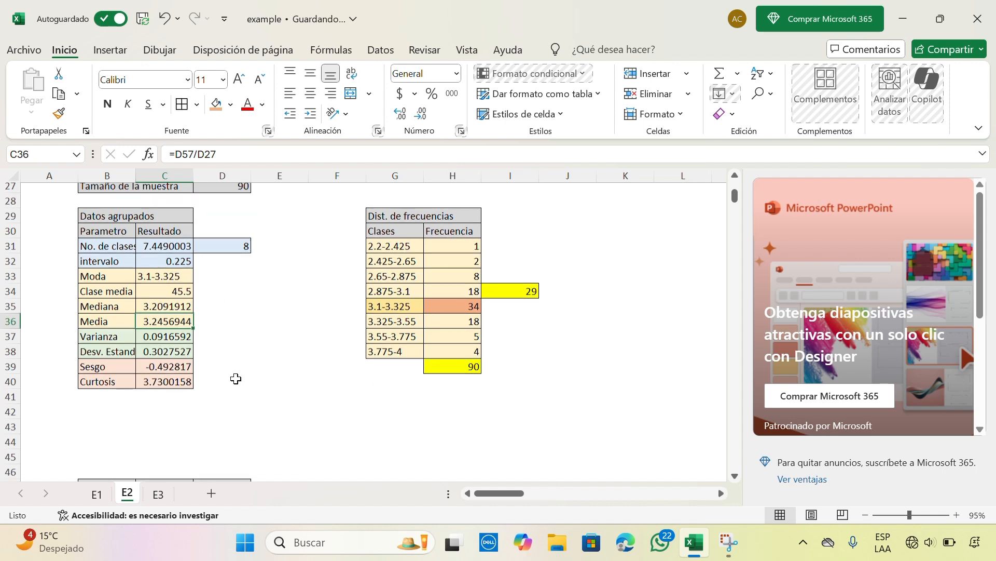
pyautogui.scroll(-1, 237, 379)
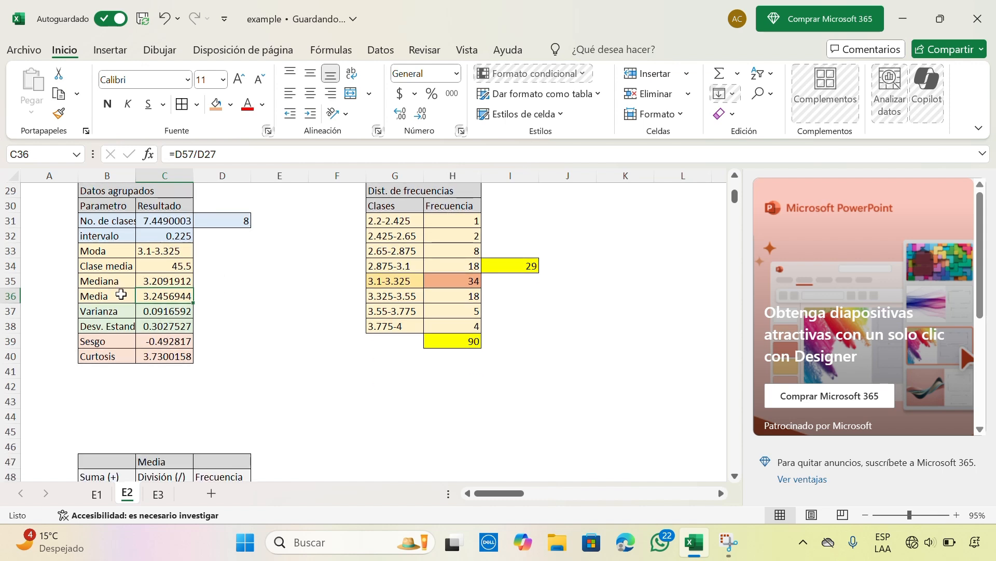
pyautogui.scroll(-1, 231, 311)
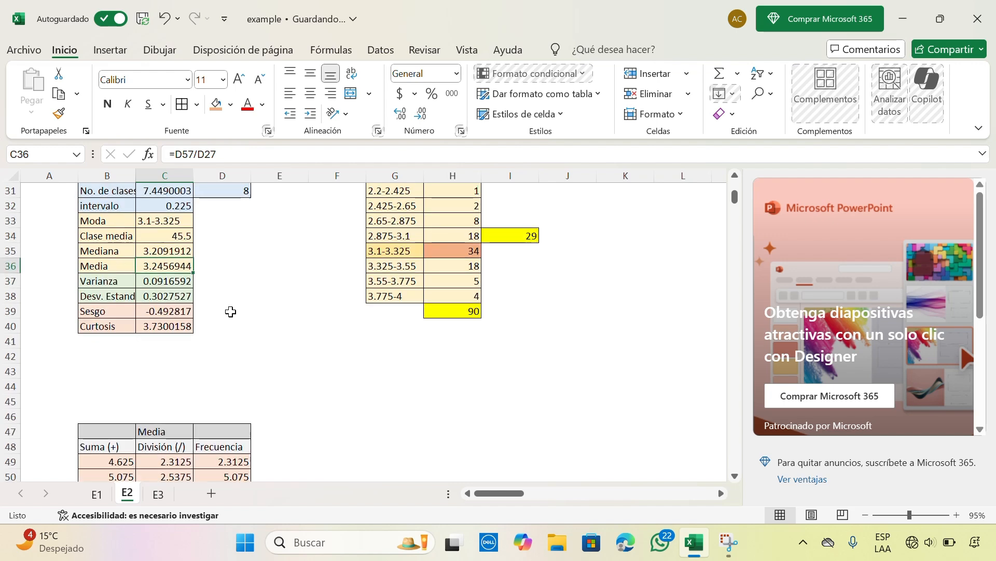
pyautogui.scroll(-5, 230, 311)
pyautogui.scroll(3, 230, 312)
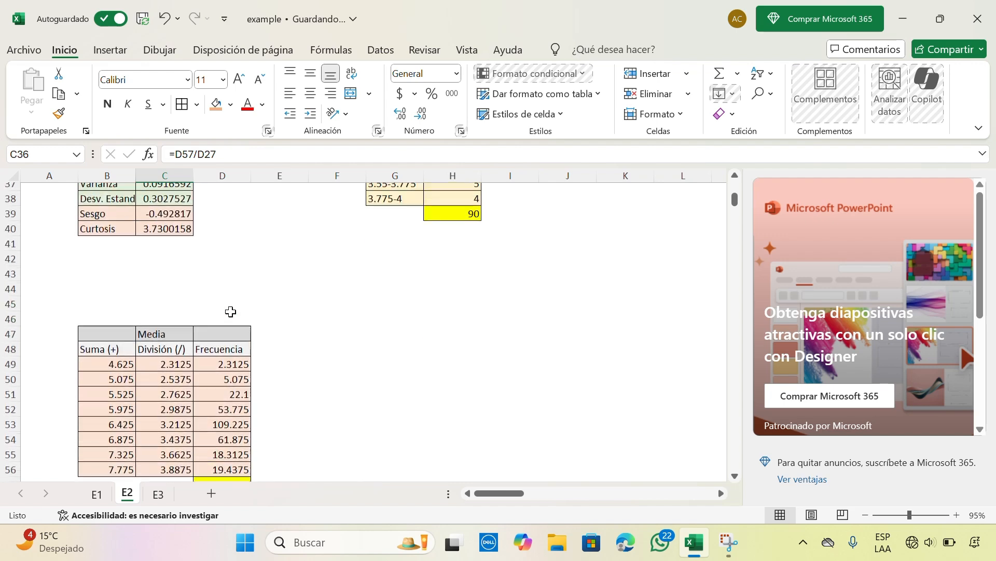
pyautogui.scroll(1, 230, 311)
pyautogui.scroll(-2, 229, 311)
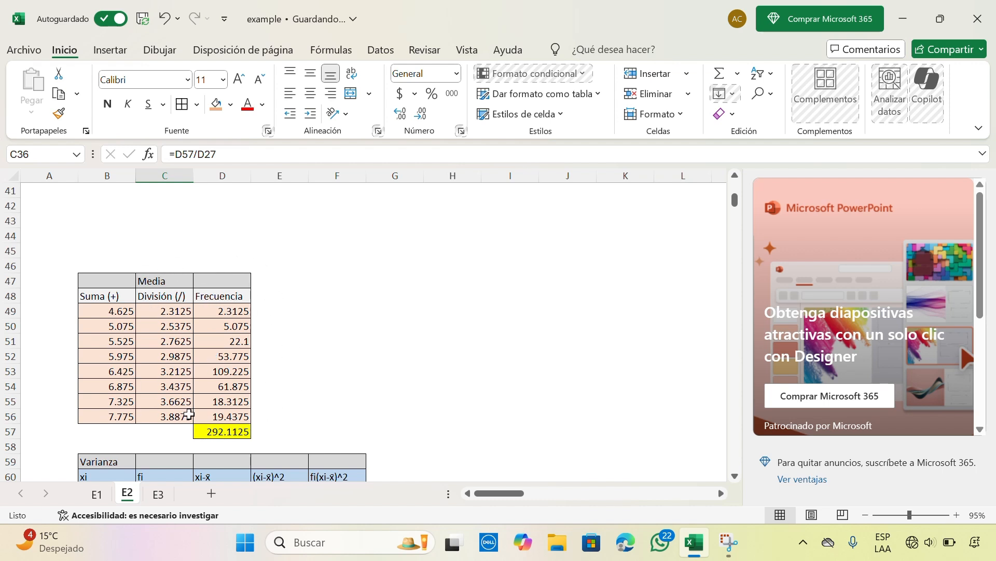
pyautogui.scroll(4, 200, 318)
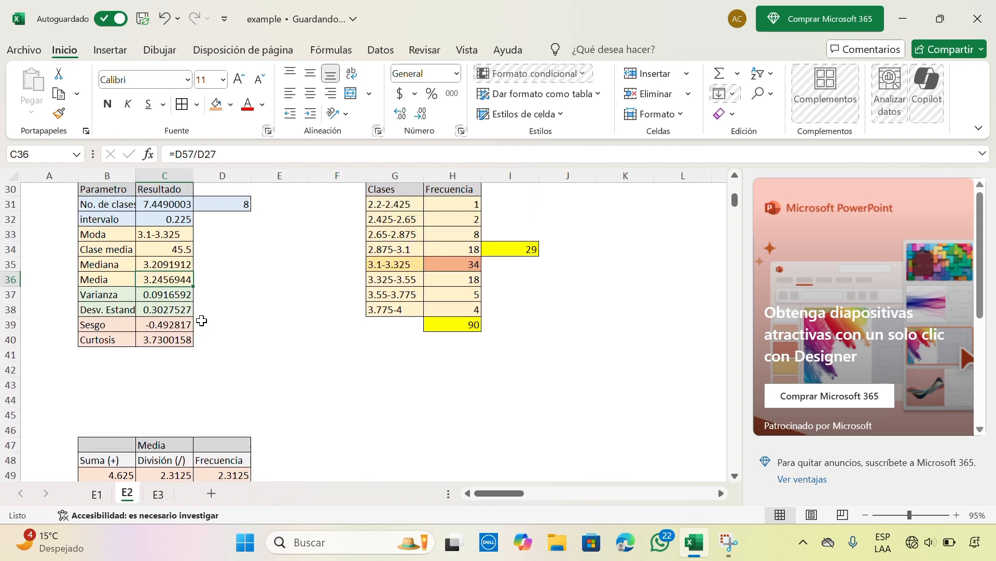
pyautogui.scroll(3, 201, 320)
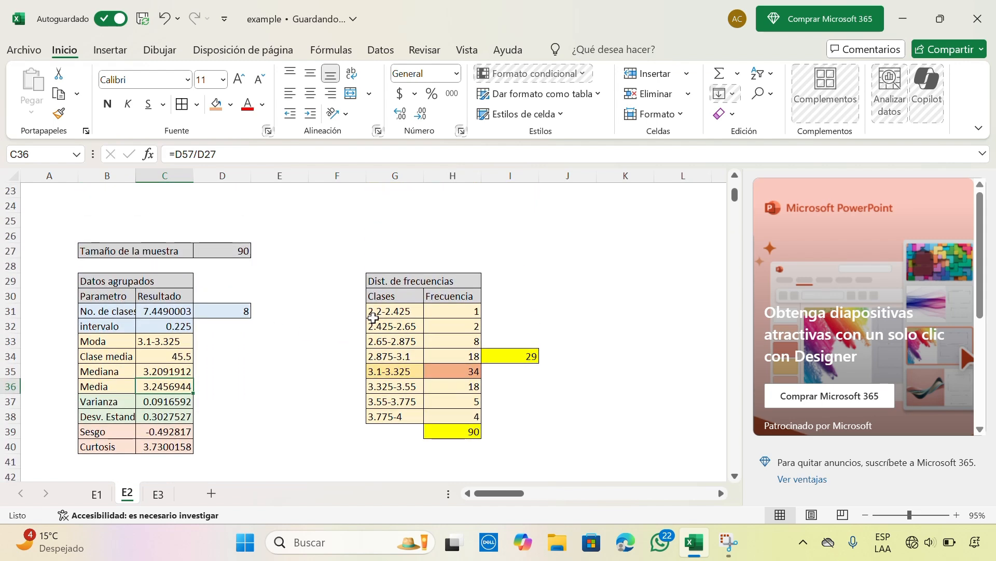
# Step: Compare the class limits and frequencies in G31:H38 with the rows of the Media calculation table
pyautogui.scroll(-1, 329, 291)
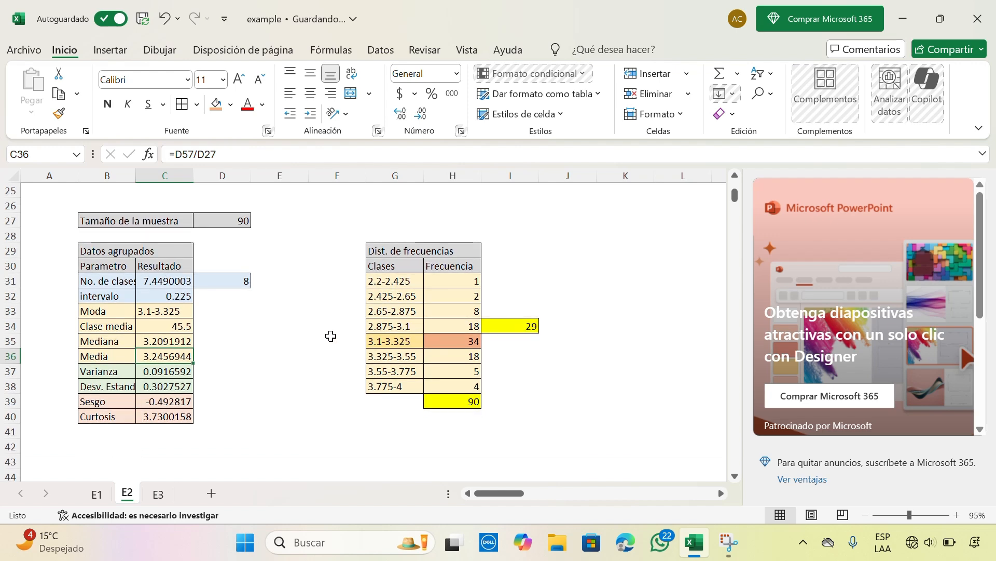
pyautogui.scroll(-2, 480, 201)
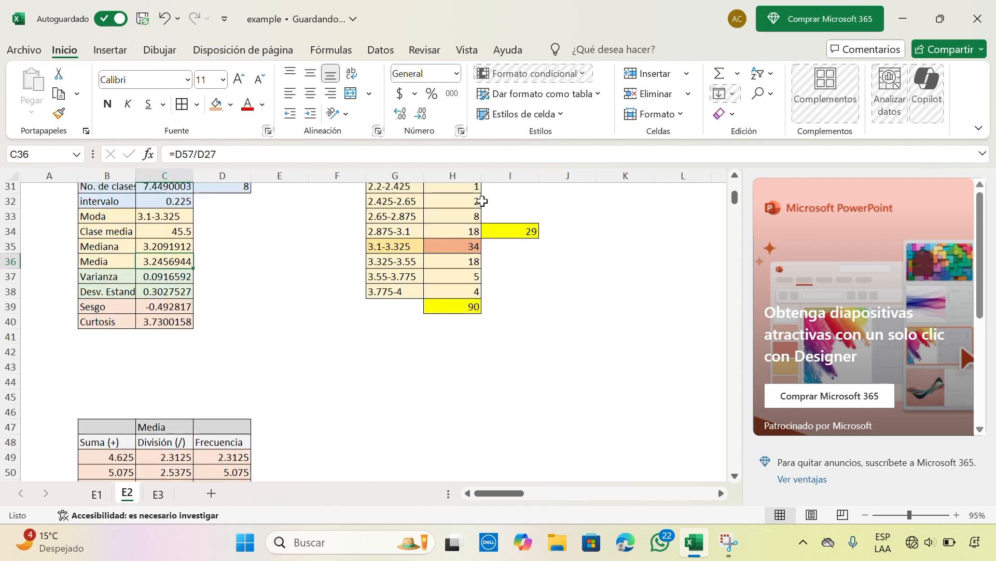
pyautogui.scroll(1, 480, 201)
pyautogui.scroll(-2, 480, 201)
pyautogui.scroll(-1, 266, 347)
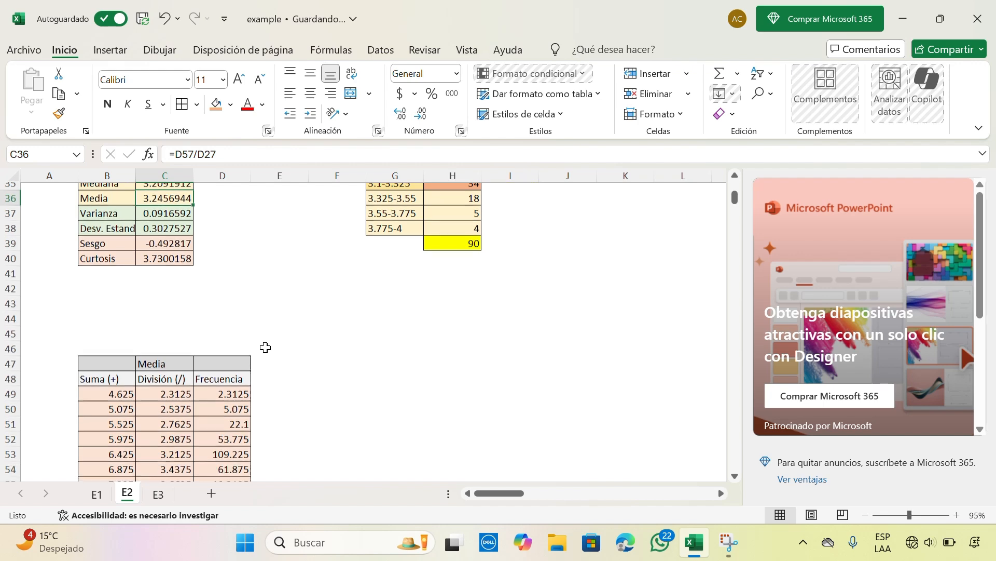
pyautogui.scroll(1, 339, 340)
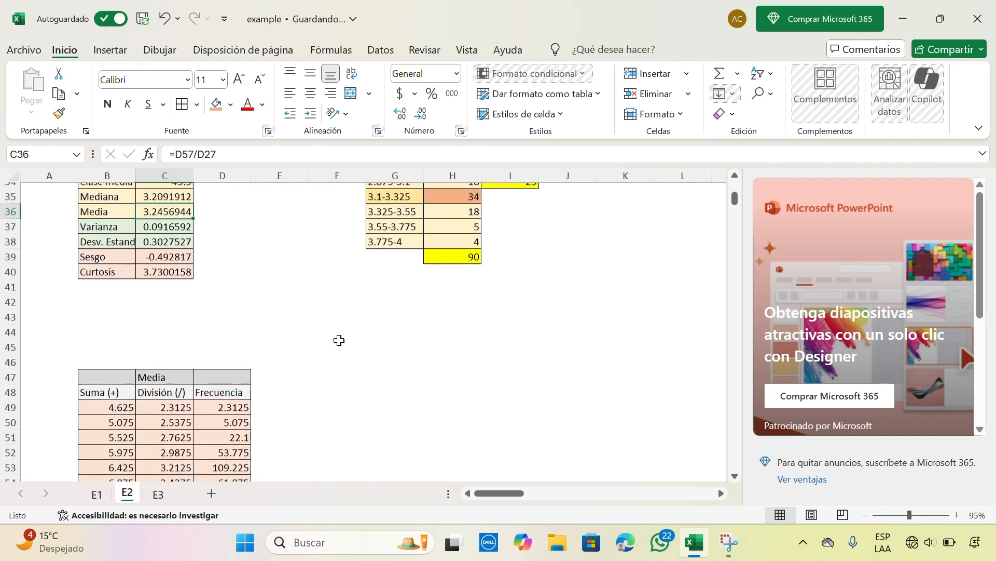
pyautogui.scroll(4, 339, 340)
# Step: Examine the class formula in G31, highlighting the &"-"& part that joins the two limits, and leave it as it is
pyautogui.click(377, 311)
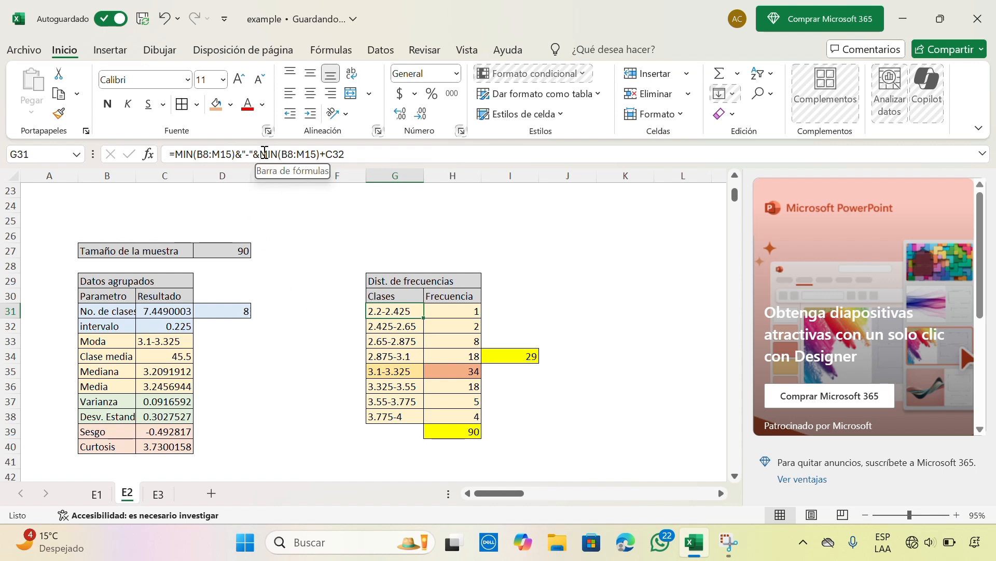
pyautogui.moveTo(260, 152); pyautogui.dragTo(238, 150)
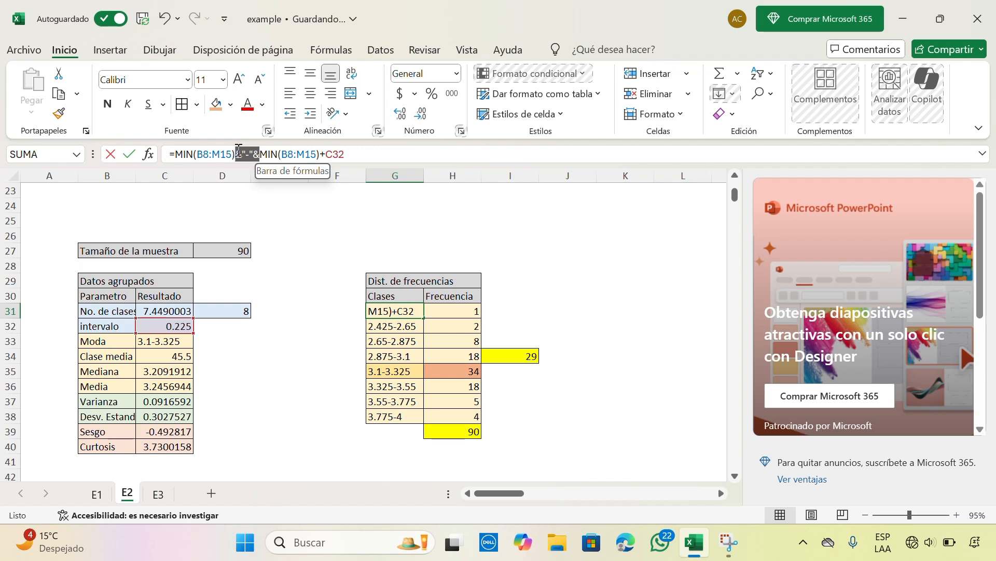
pyautogui.click(282, 226)
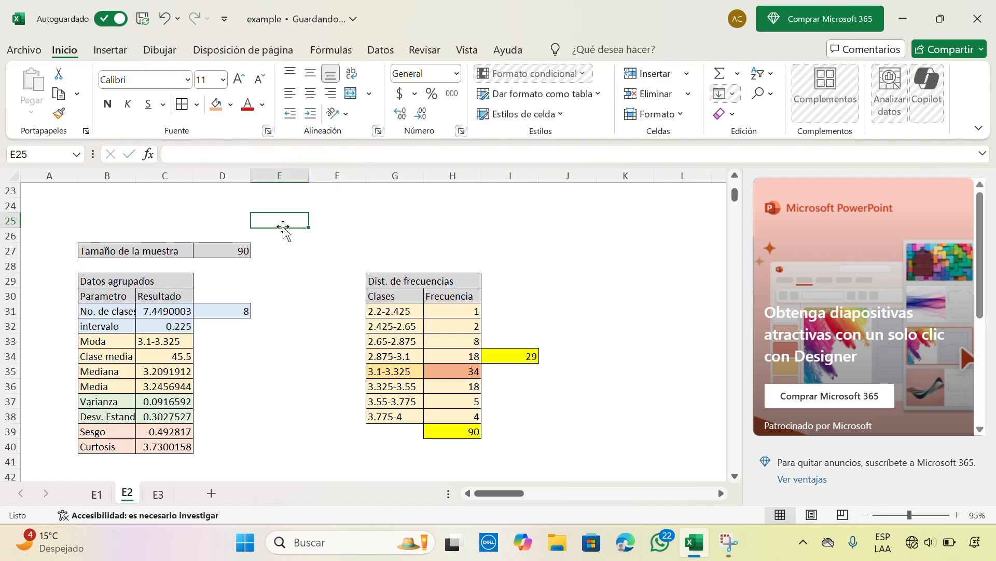
pyautogui.scroll(-4, 283, 218)
pyautogui.moveTo(109, 383); pyautogui.dragTo(275, 296)
pyautogui.click(280, 311)
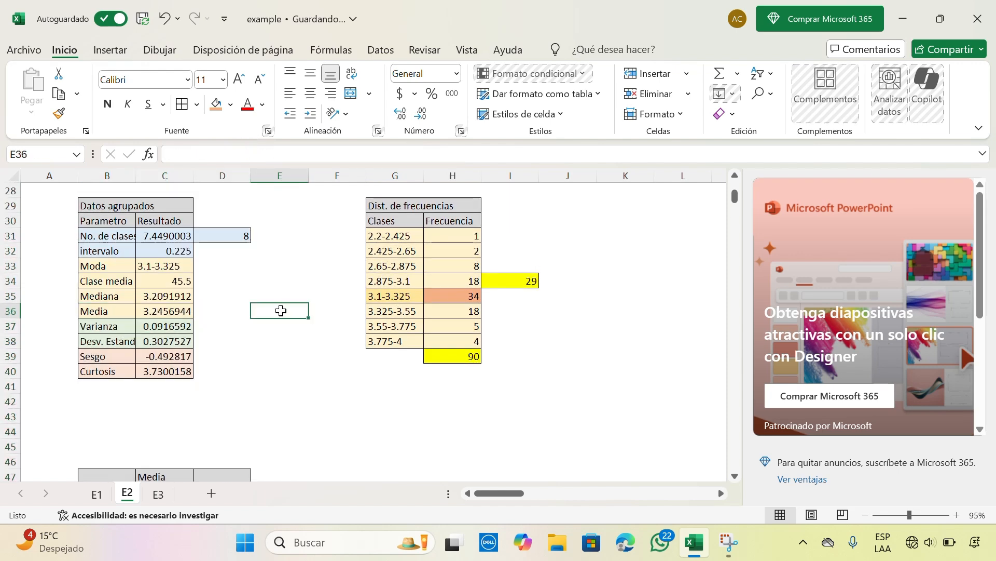
# Step: Compare the Suma (+) formula in B49 with the class limits formula in G31
pyautogui.scroll(-3, 156, 382)
pyautogui.click(127, 385)
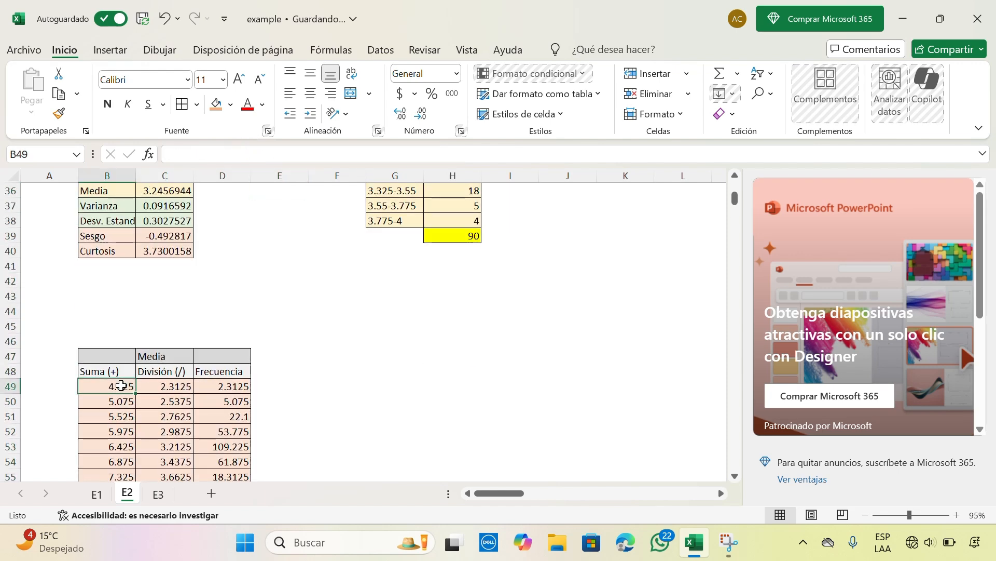
pyautogui.scroll(3, 252, 319)
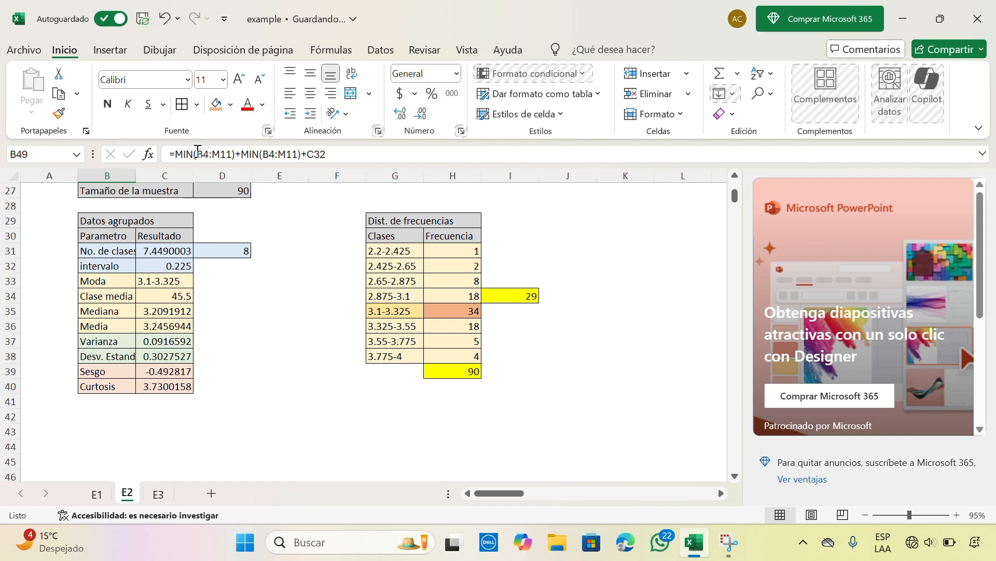
pyautogui.click(381, 251)
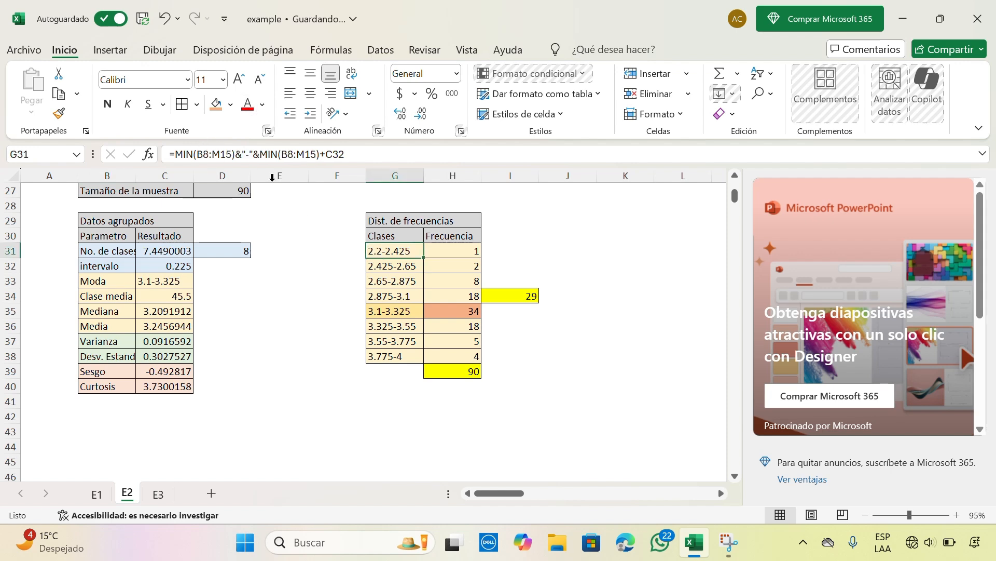
pyautogui.scroll(-2, 287, 292)
pyautogui.click(116, 445)
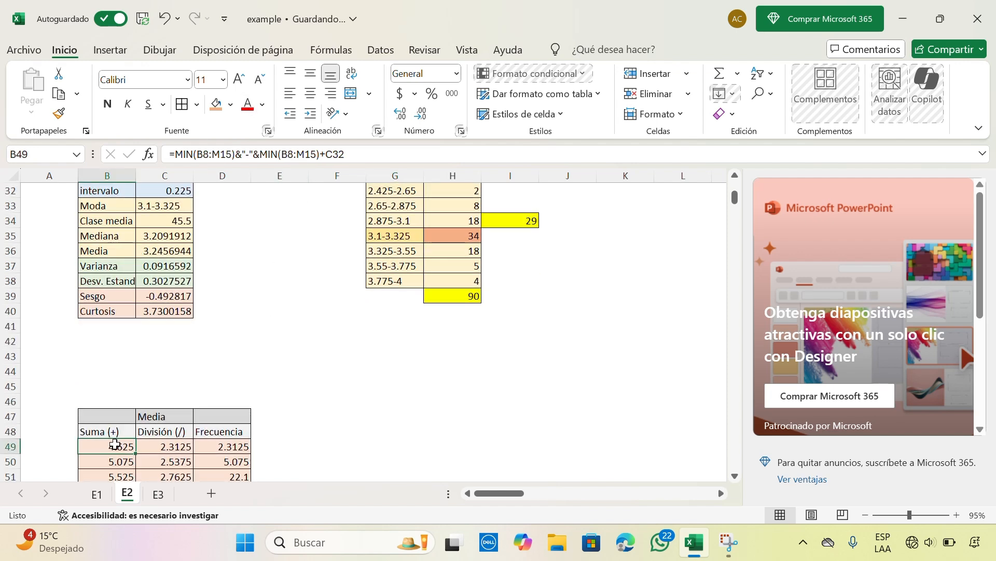
# Step: Examine how the División (/) formula in C49 halves the sum of the class limits in B49
pyautogui.scroll(-2, 301, 212)
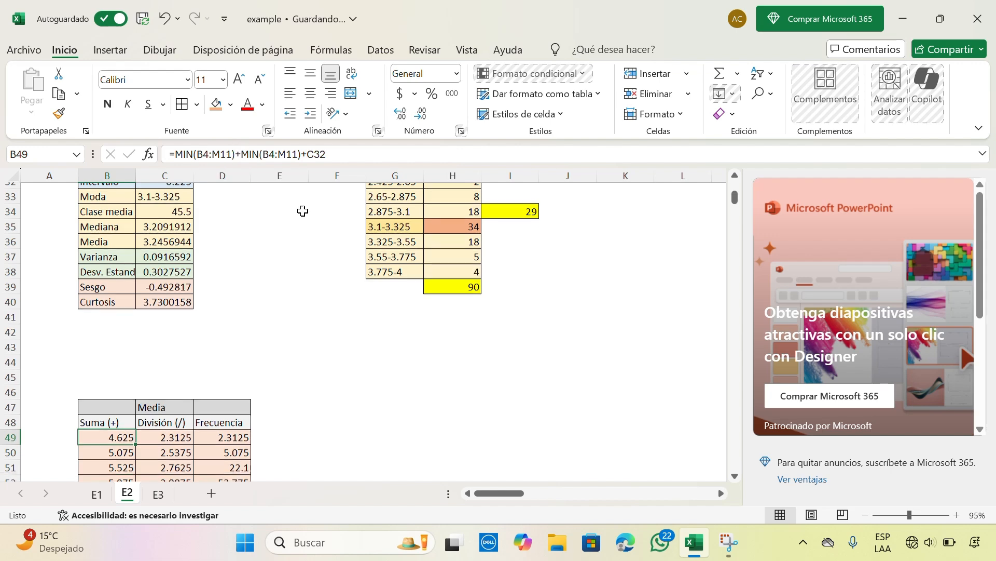
pyautogui.click(171, 357)
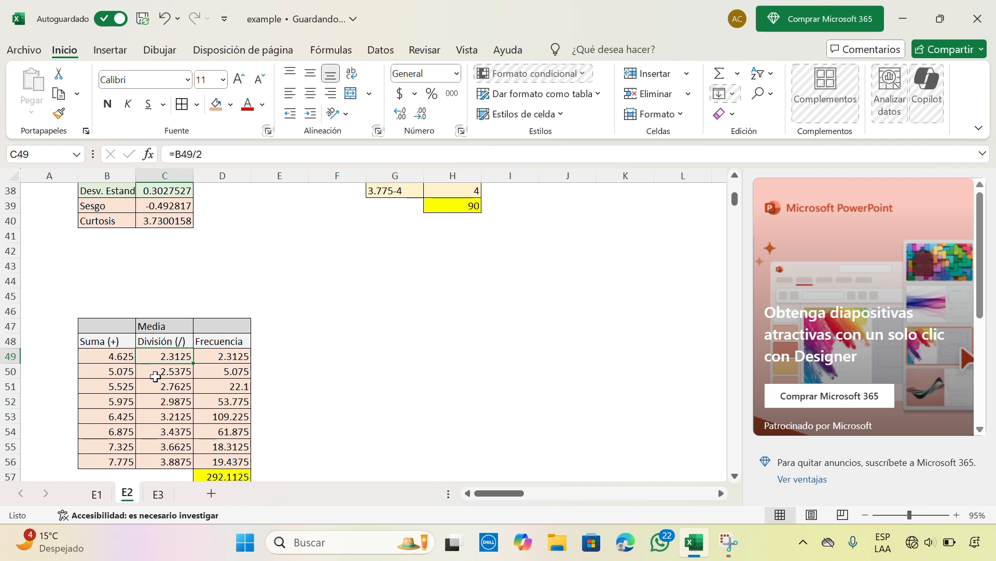
pyautogui.scroll(-2, 178, 340)
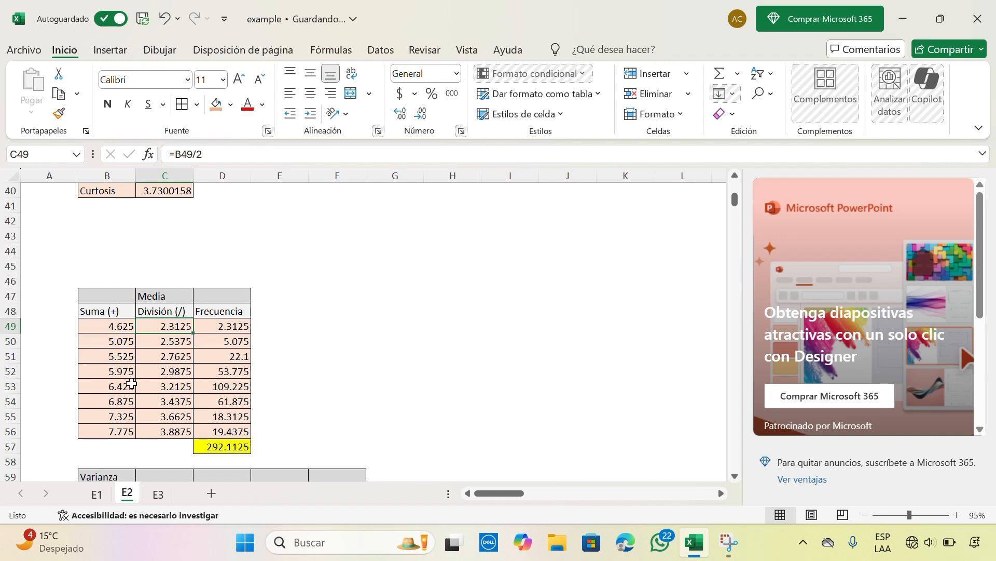
pyautogui.scroll(3, 296, 265)
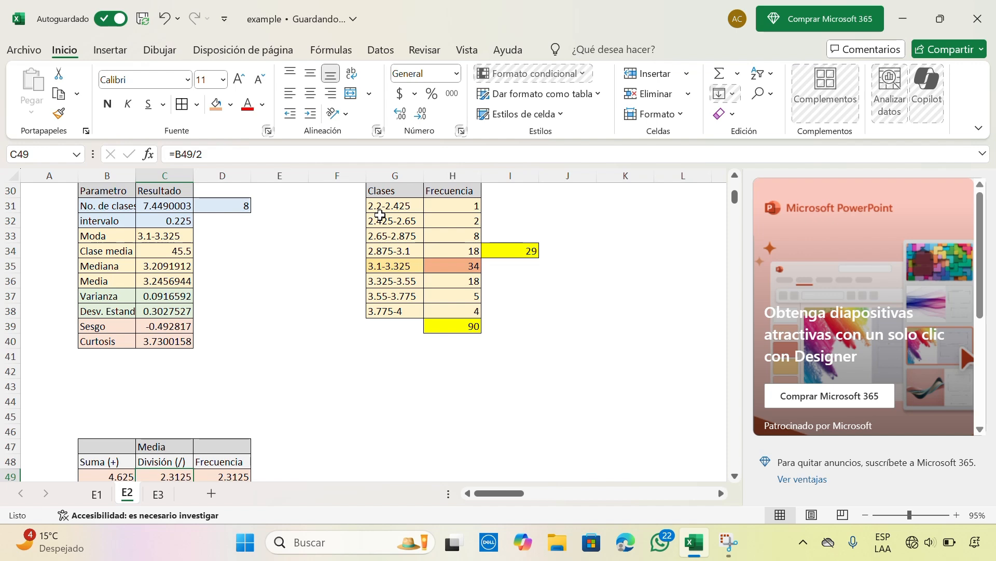
pyautogui.scroll(-3, 348, 328)
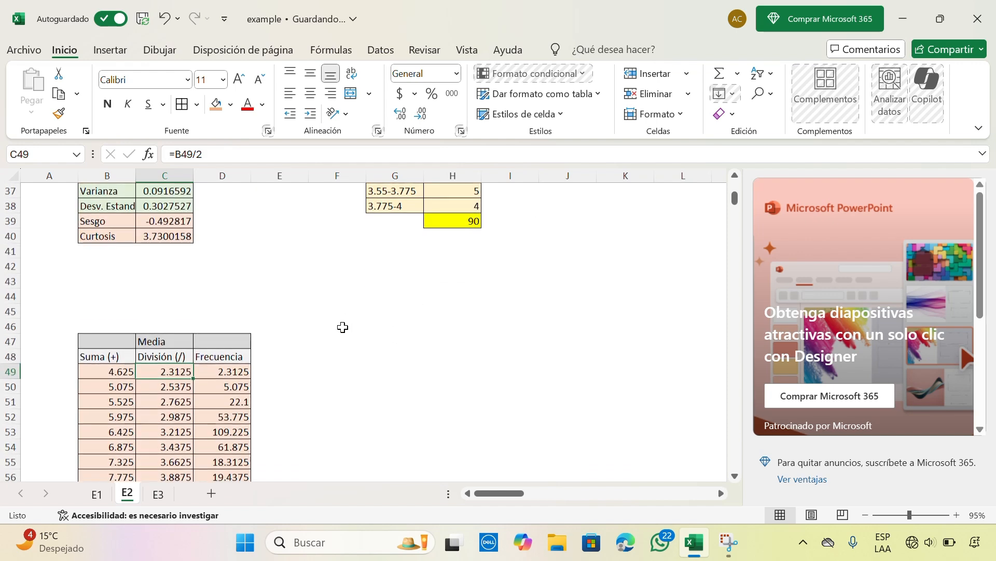
pyautogui.scroll(-2, 343, 327)
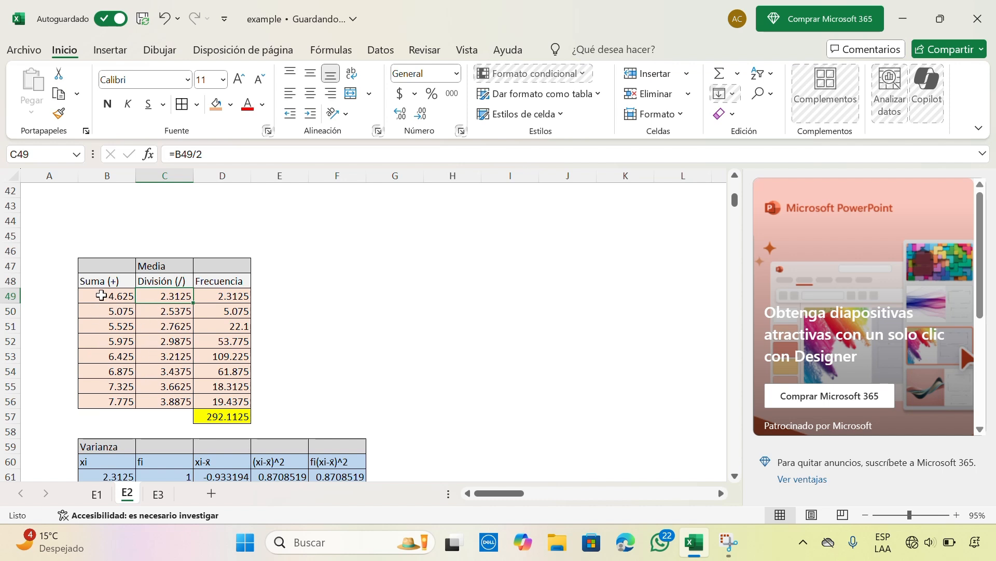
pyautogui.click(280, 296)
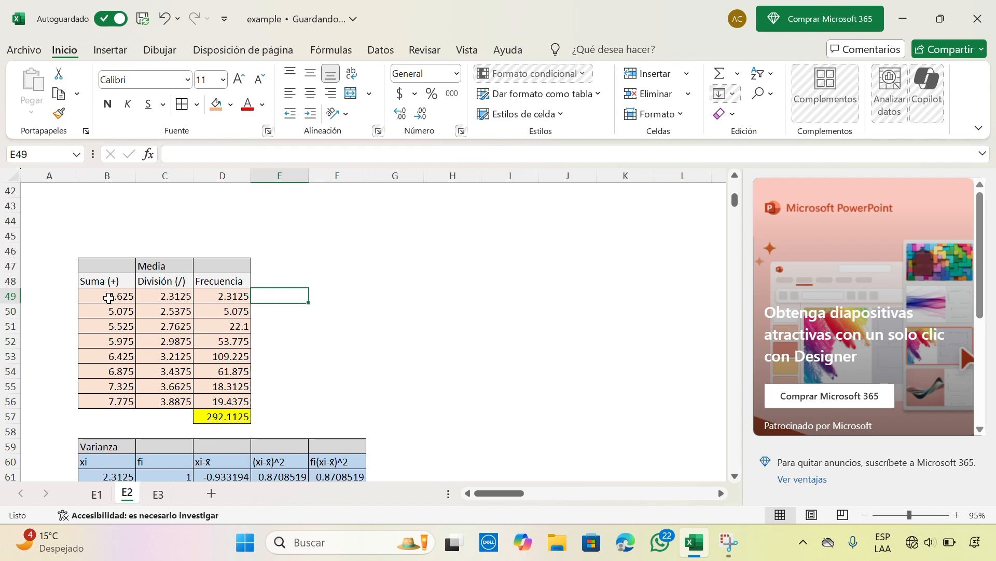
pyautogui.moveTo(186, 297)
pyautogui.mouseDown()
pyautogui.moveTo(223, 311)
pyautogui.moveTo(188, 296)
pyautogui.mouseUp()
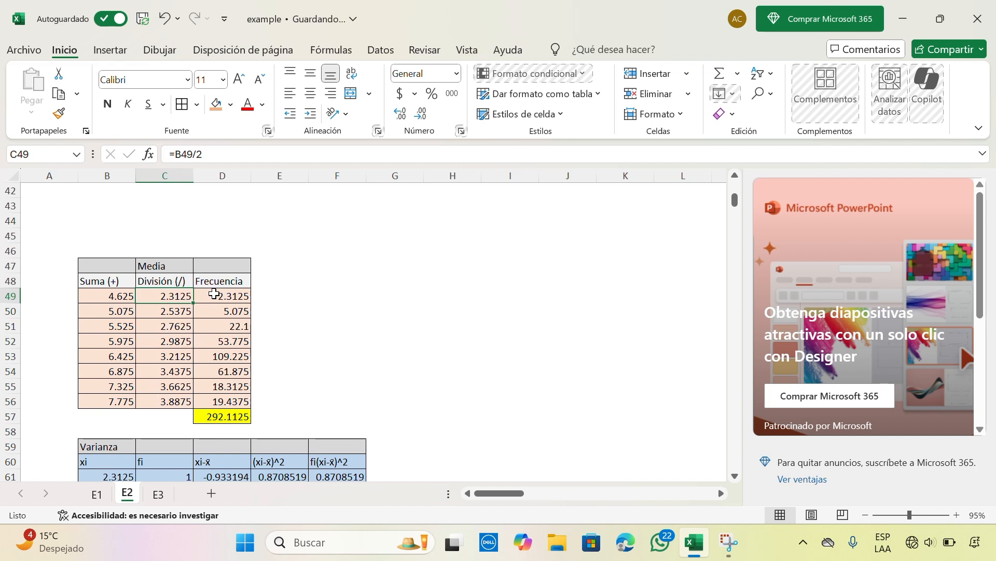
# Step: Examine how the Frecuencia formula in D49 multiplies C49 by the class frequency in H31, and check the column's total
pyautogui.scroll(6, 296, 258)
pyautogui.scroll(-4, 296, 259)
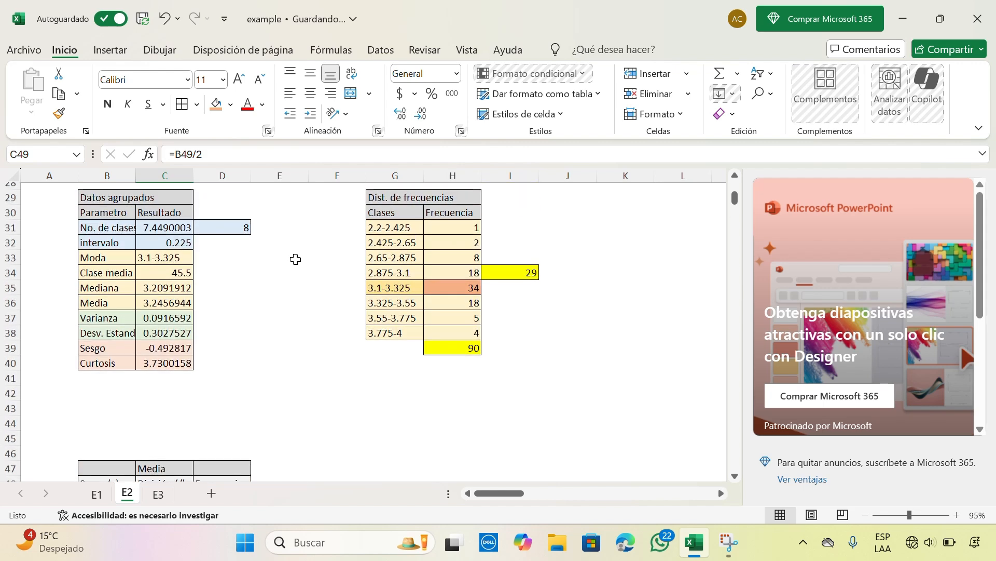
pyautogui.click(228, 400)
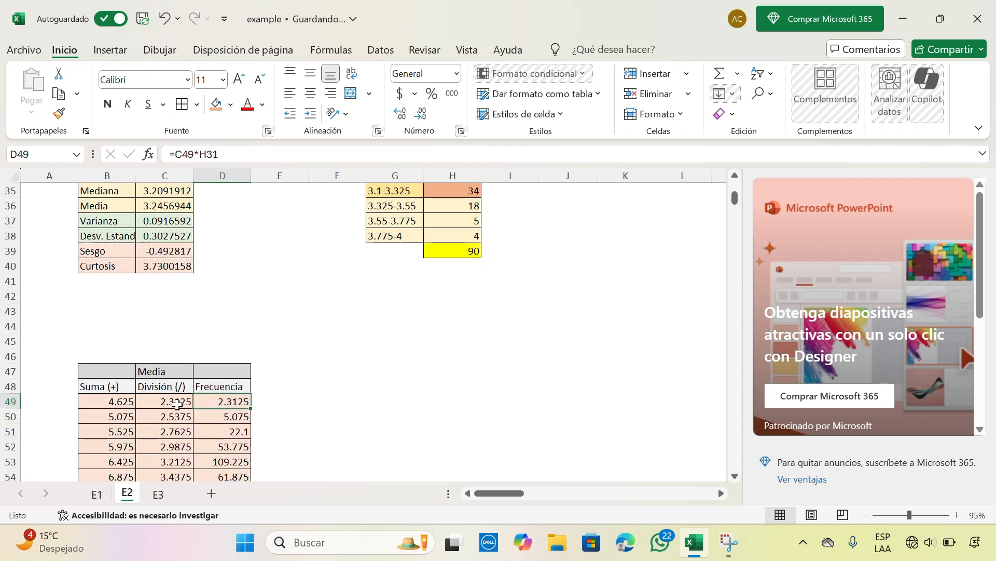
pyautogui.scroll(1, 344, 292)
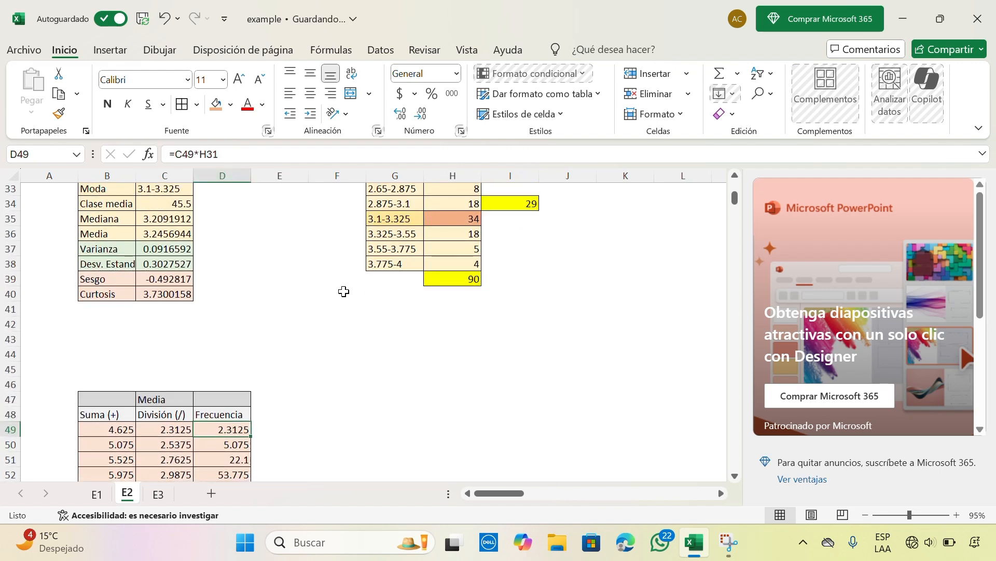
pyautogui.scroll(2, 344, 292)
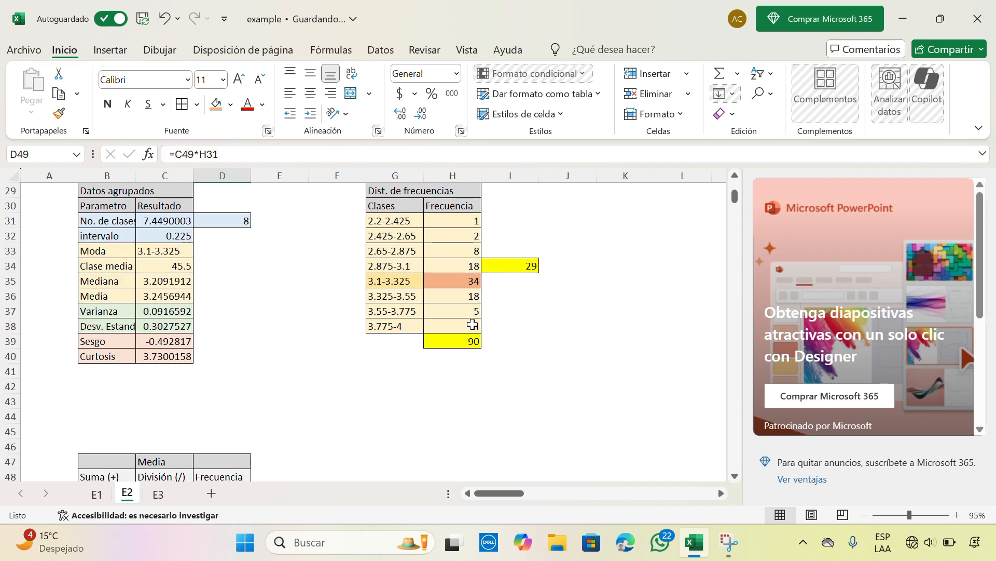
pyautogui.scroll(-1, 472, 325)
pyautogui.scroll(-3, 472, 327)
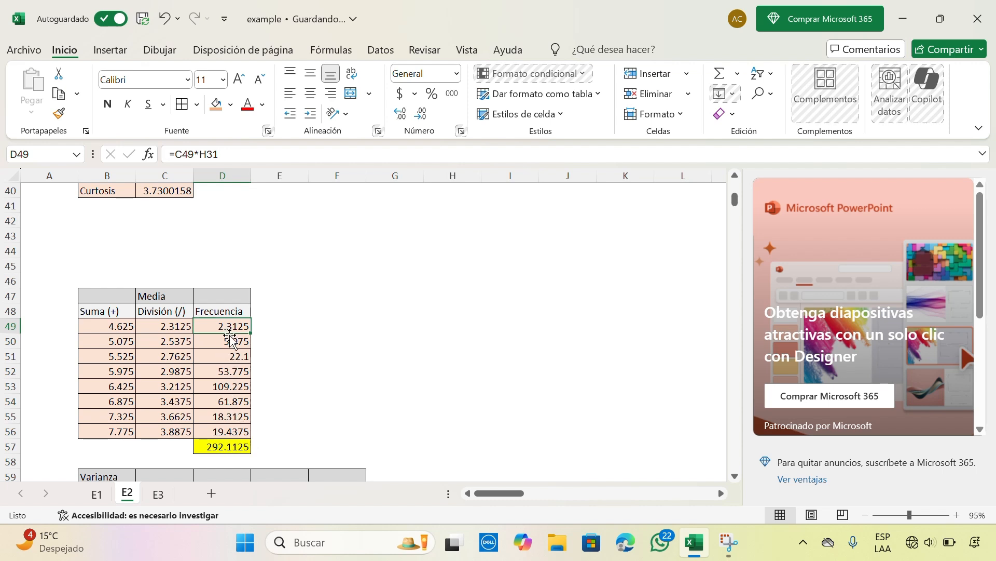
pyautogui.scroll(1, 261, 411)
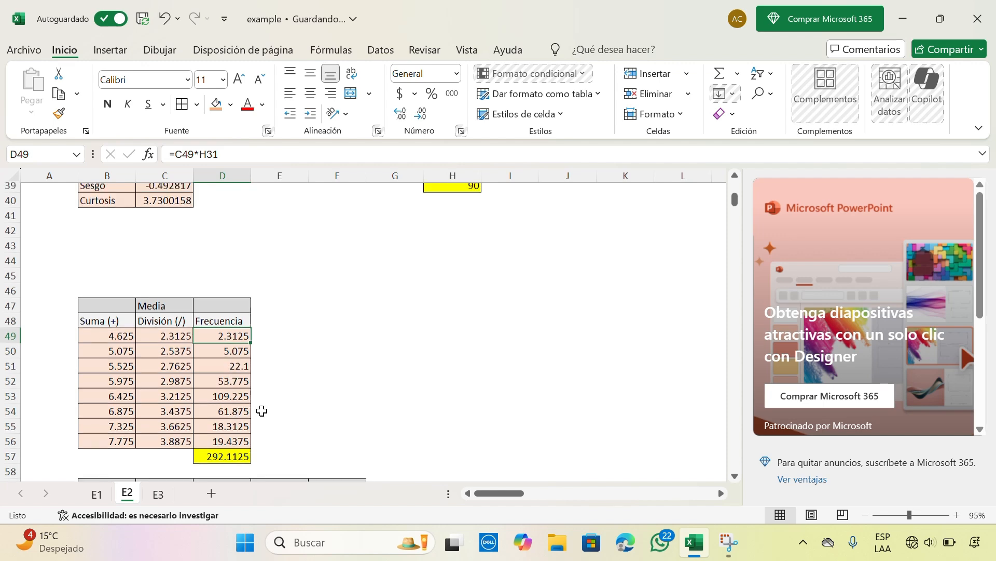
pyautogui.scroll(3, 261, 411)
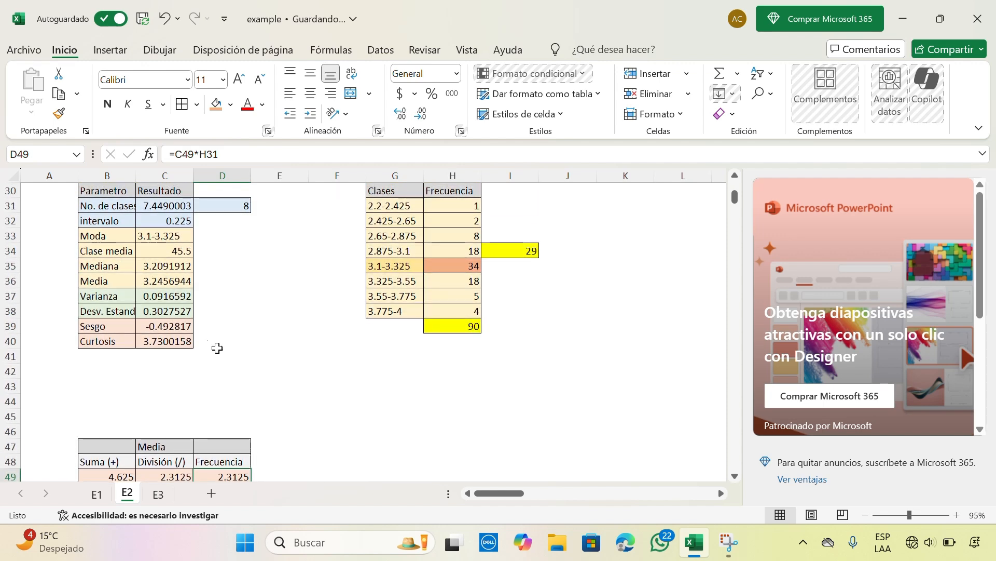
# Step: Examine the Media formula in C36, tracing its references to D57 and the sample size in D27, and leave it as it is
pyautogui.click(171, 281)
pyautogui.click(214, 156)
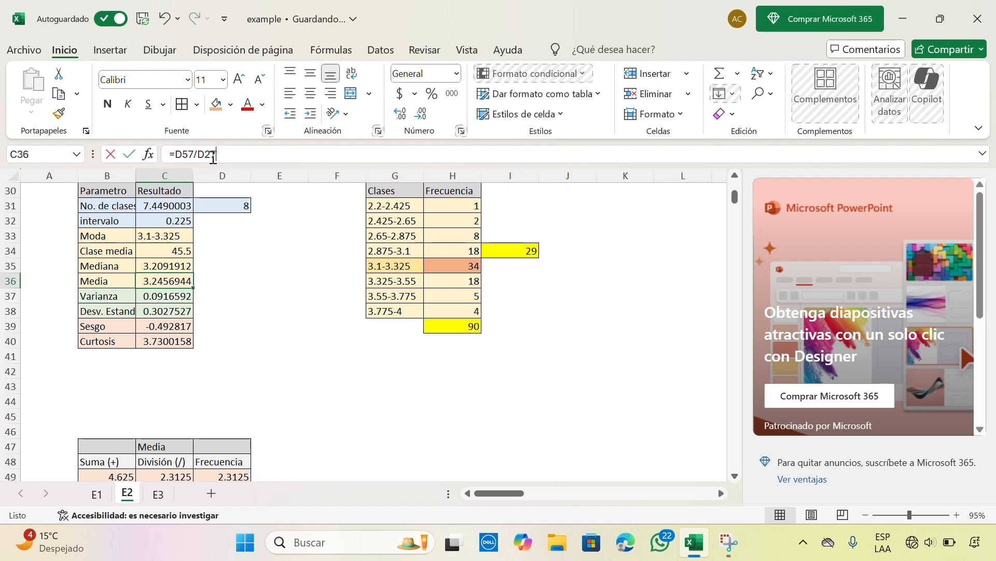
pyautogui.scroll(2, 253, 226)
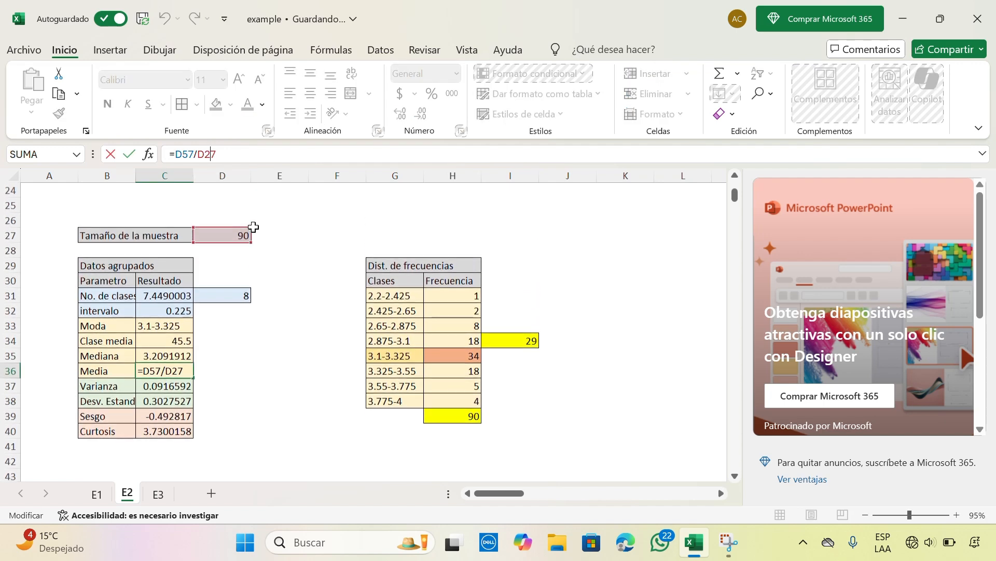
pyautogui.scroll(-2, 251, 351)
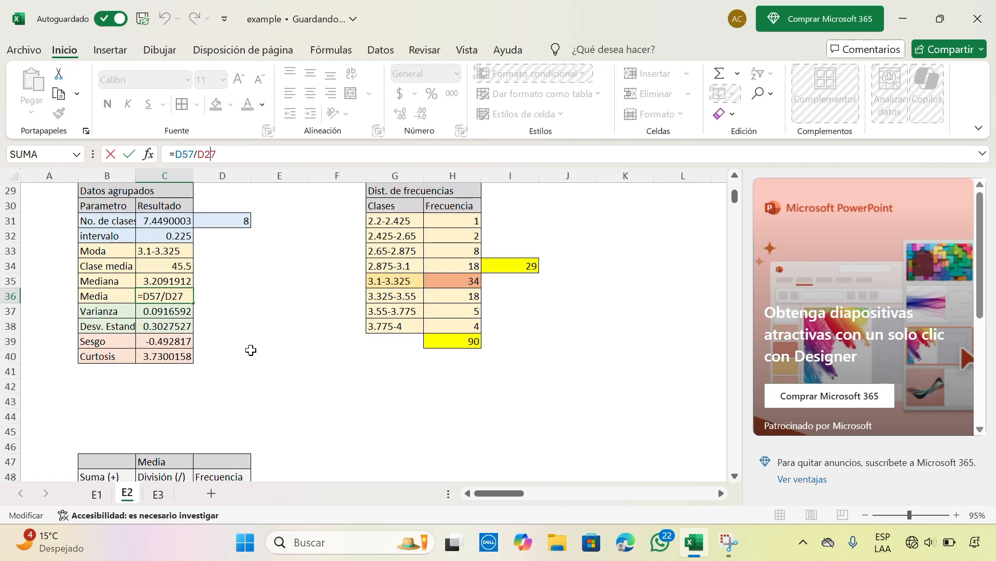
pyautogui.press('Return')
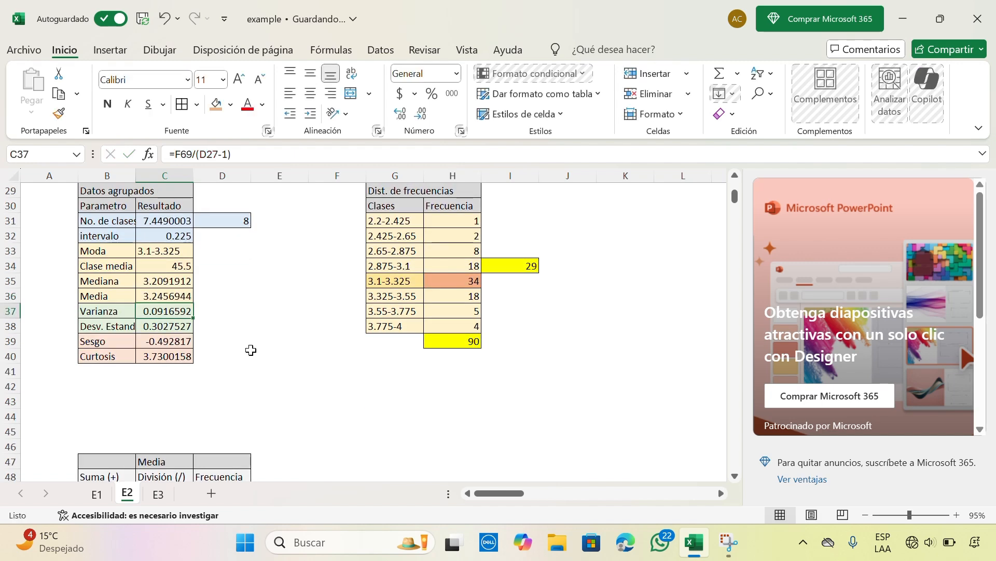
# Step: Examine the xi and fi columns of the Varianza table, comparing the fi formula in C61 with the class frequencies
pyautogui.scroll(-7, 250, 350)
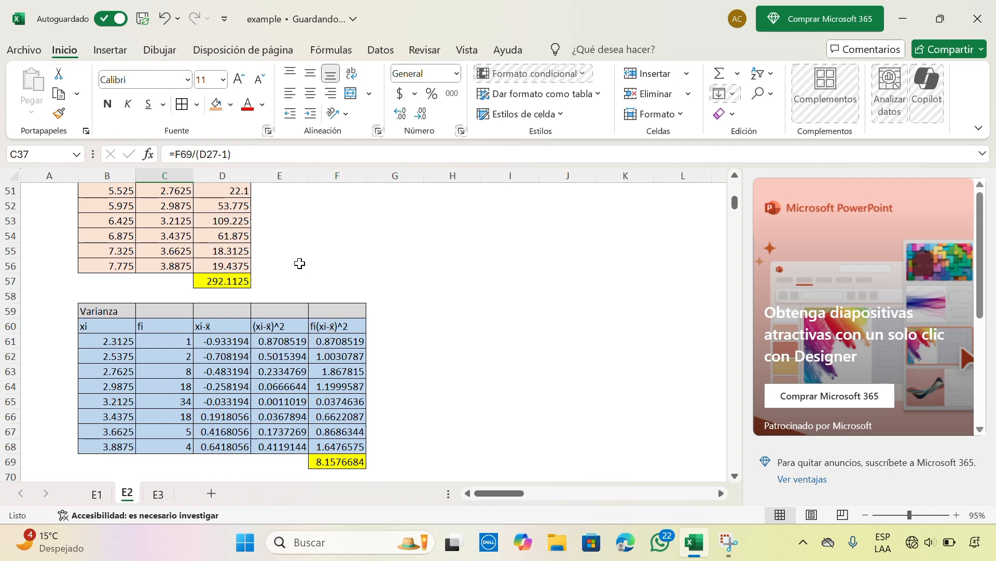
pyautogui.scroll(2, 300, 264)
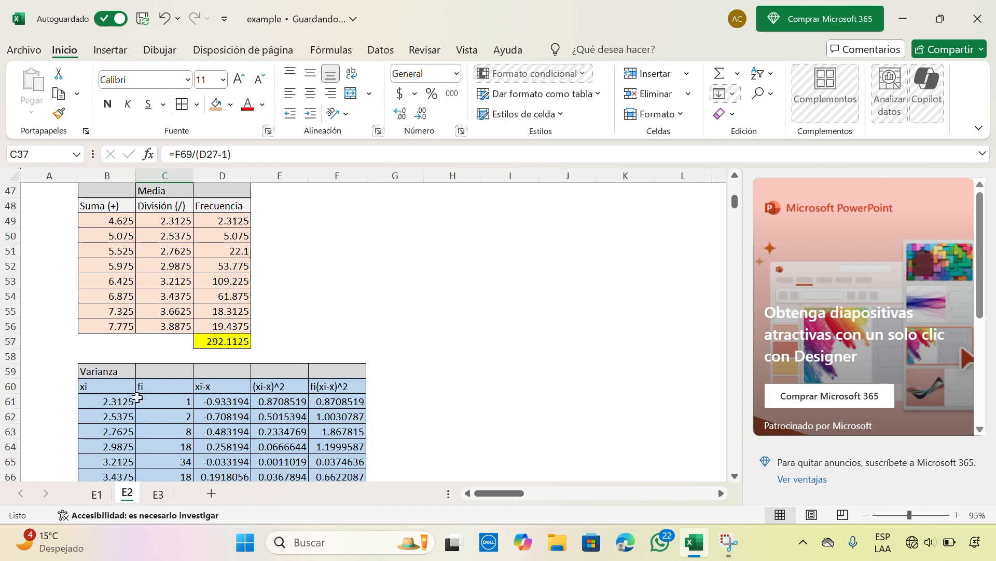
pyautogui.scroll(-1, 128, 399)
pyautogui.scroll(-3, 129, 399)
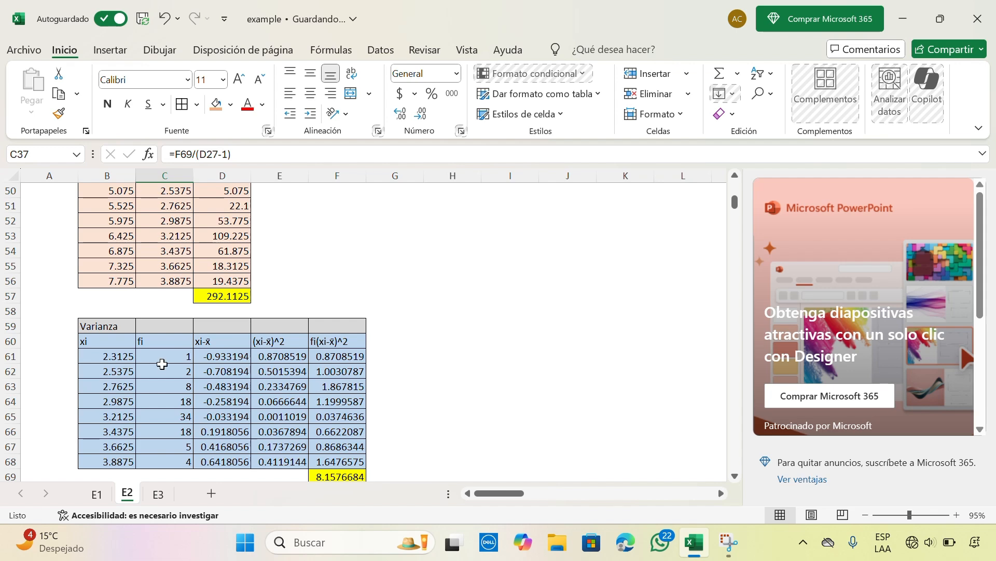
pyautogui.scroll(8, 334, 316)
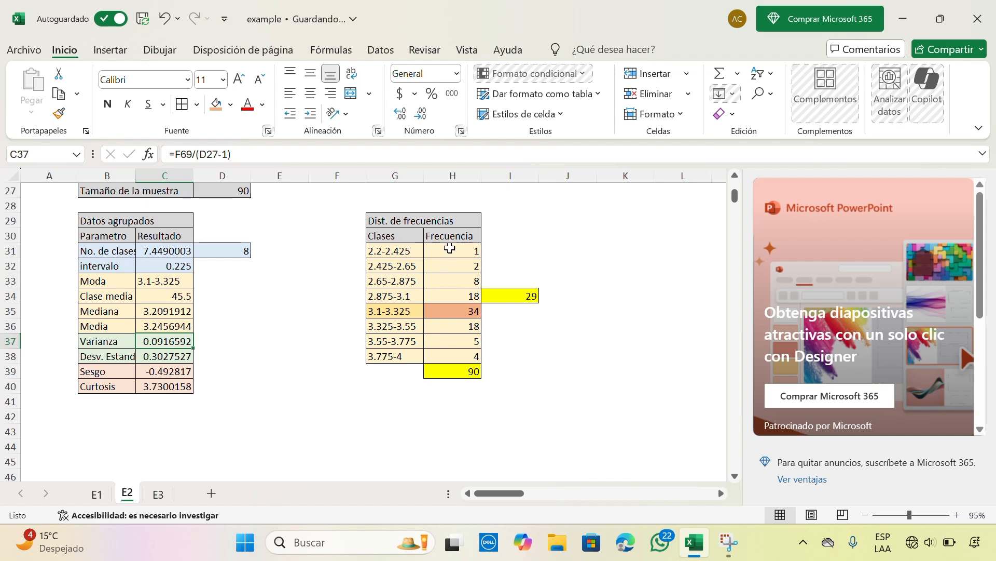
pyautogui.scroll(-7, 451, 249)
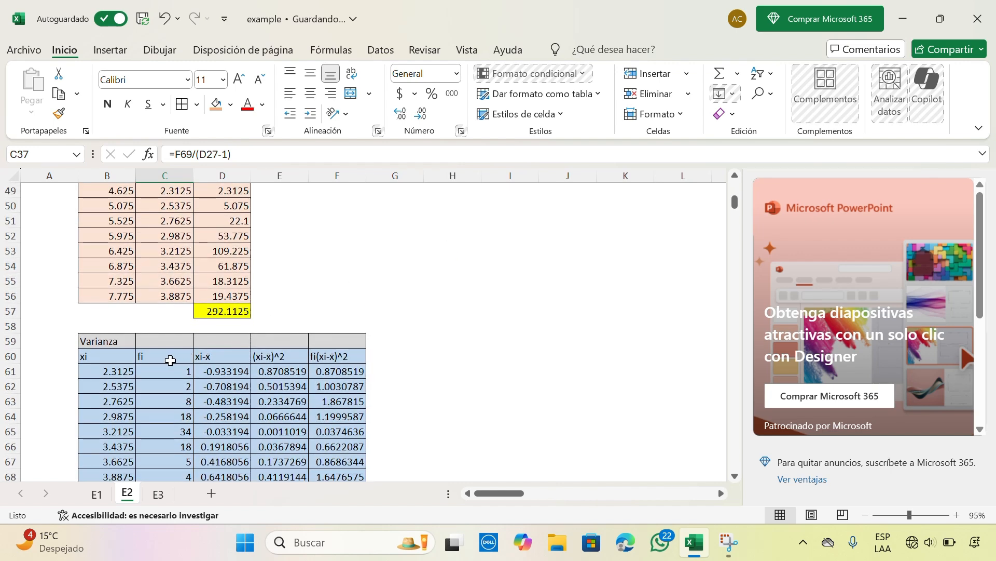
pyautogui.scroll(-1, 171, 360)
pyautogui.click(183, 344)
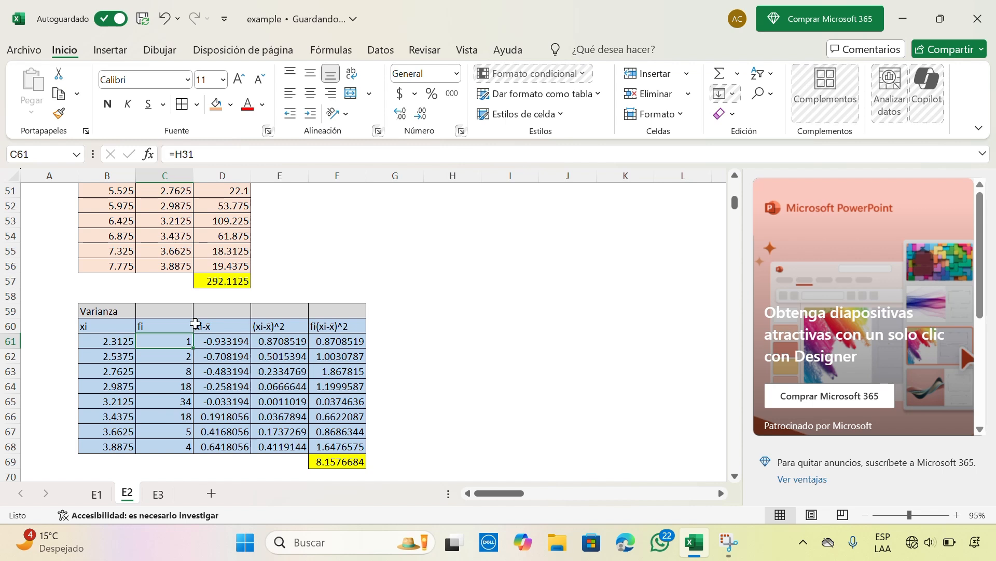
# Step: Examine the xi-x̄ formula in D61 and trace its reference to the Media result in C36
pyautogui.click(229, 344)
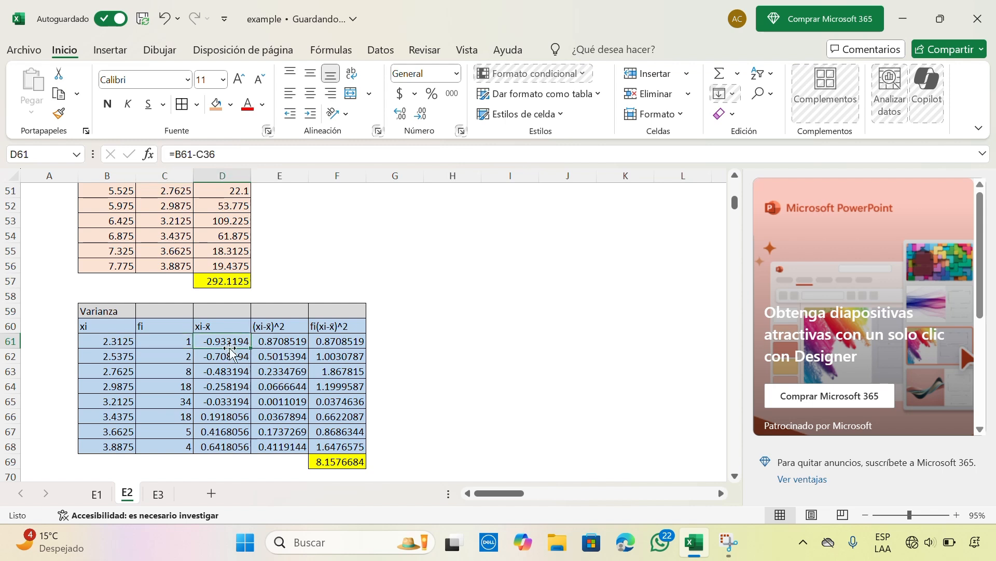
pyautogui.scroll(2, 230, 352)
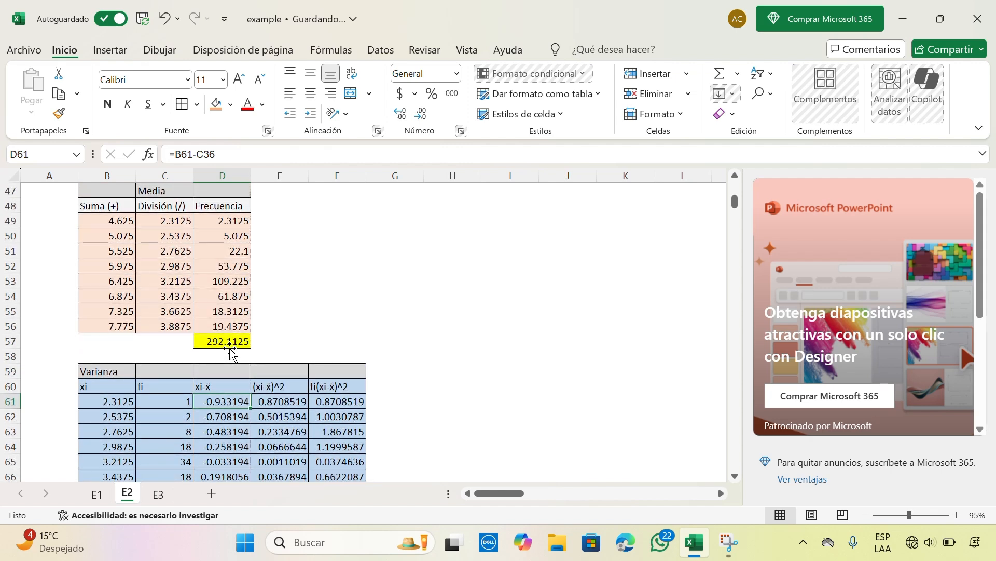
pyautogui.scroll(-1, 230, 352)
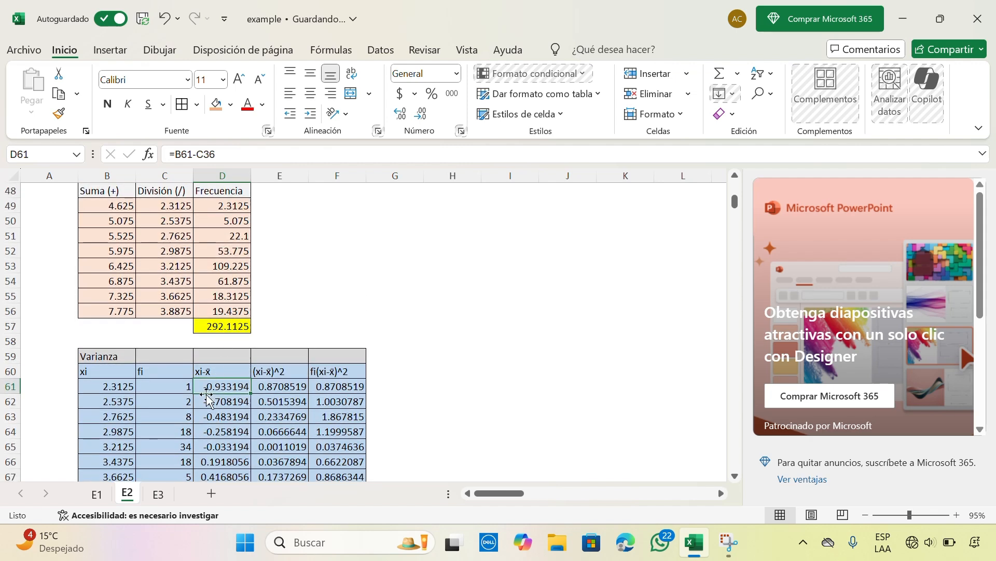
pyautogui.scroll(6, 105, 392)
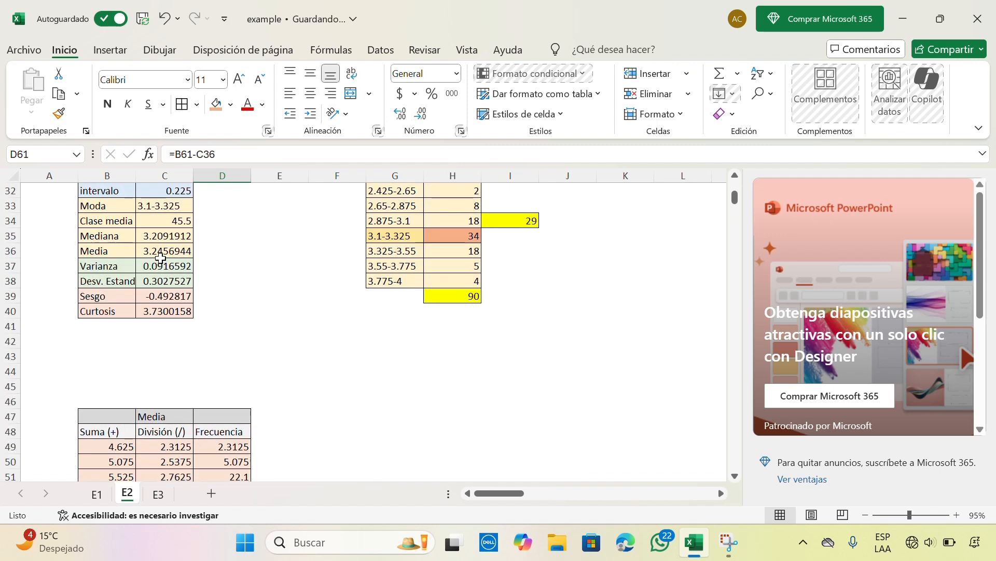
pyautogui.scroll(-7, 161, 257)
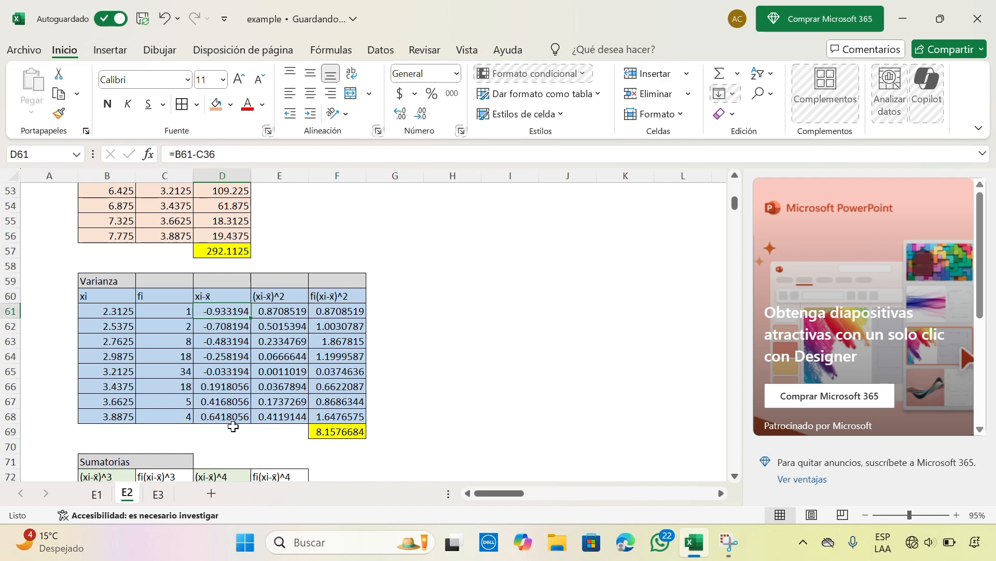
pyautogui.scroll(7, 267, 311)
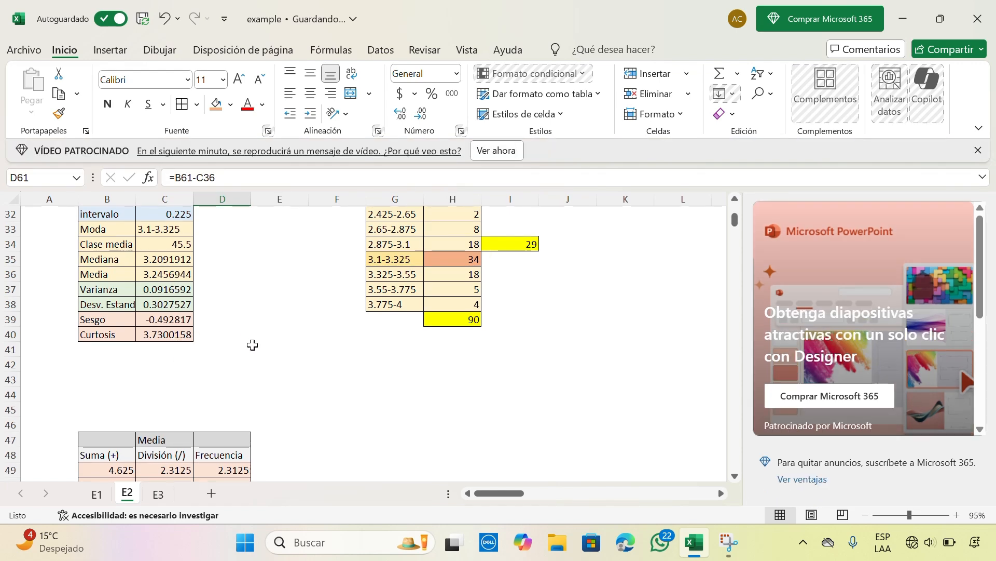
# Step: Examine the squared-deviation formula in E61 and the fi(xi-x̄)^2 formula in F61 of the Varianza table
pyautogui.scroll(-8, 252, 344)
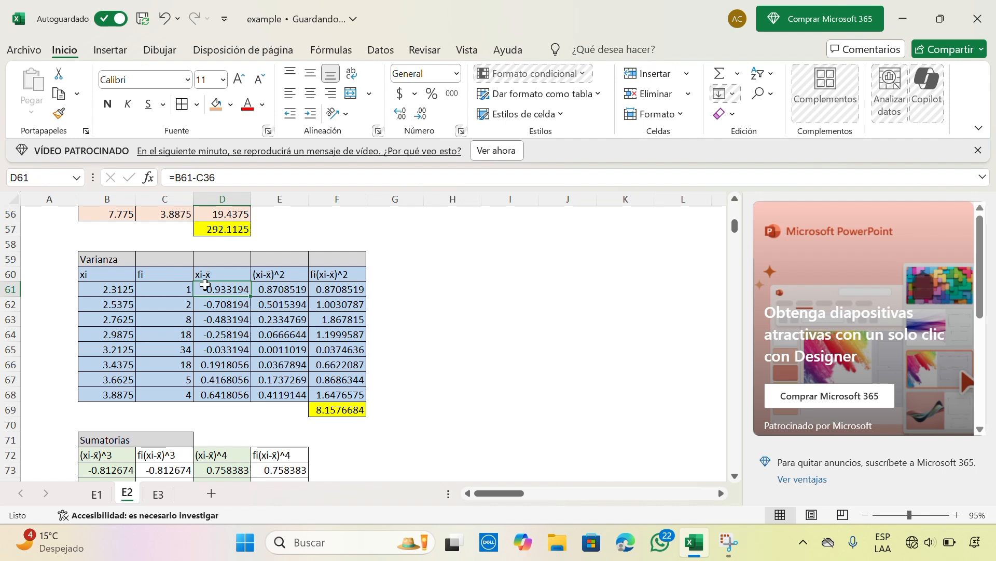
pyautogui.click(292, 288)
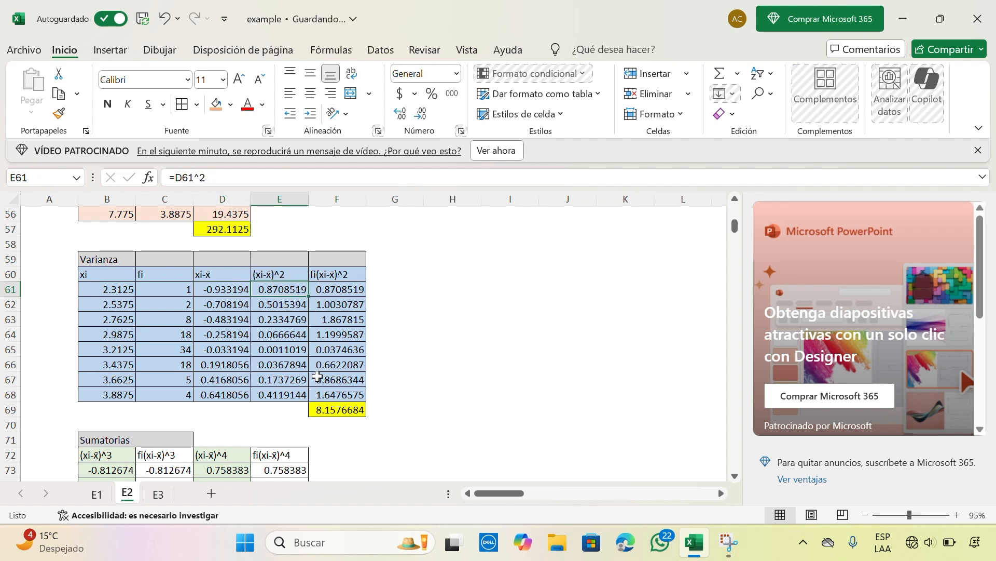
pyautogui.click(346, 291)
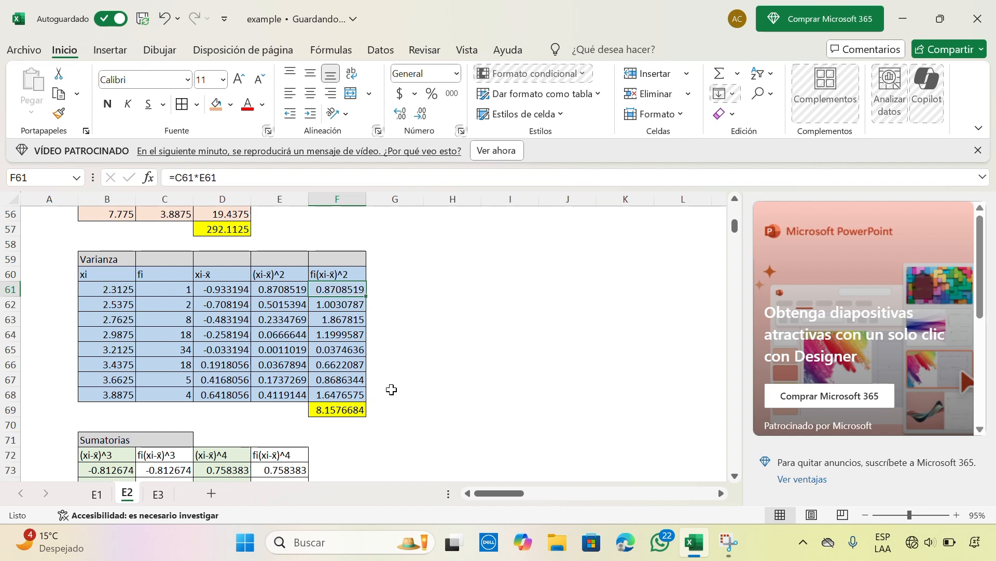
# Step: Examine the Varianza formula in C37, tracing its references to the sample size in D27 and the column total in F69
pyautogui.scroll(8, 335, 409)
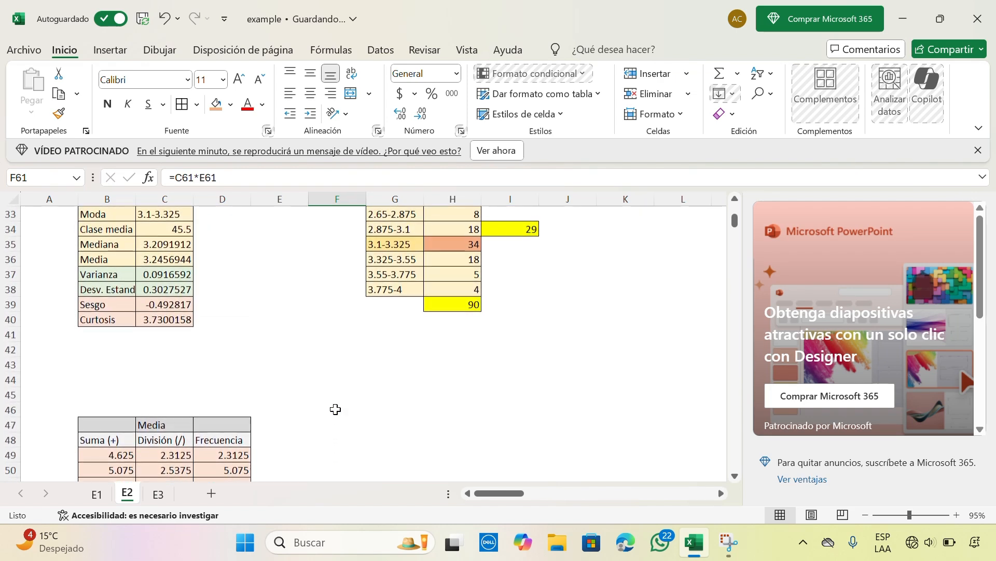
pyautogui.click(172, 273)
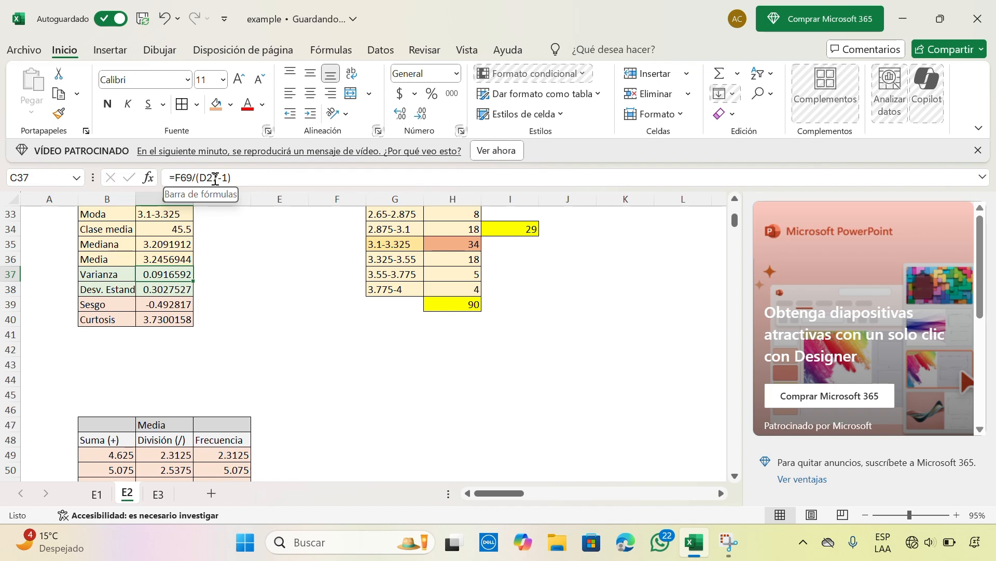
pyautogui.scroll(3, 262, 226)
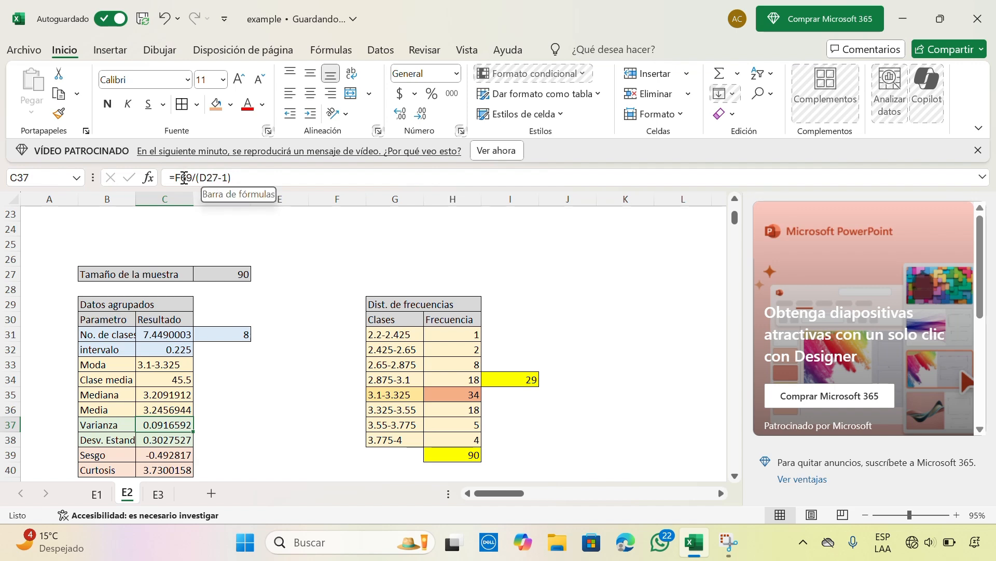
pyautogui.scroll(-13, 259, 328)
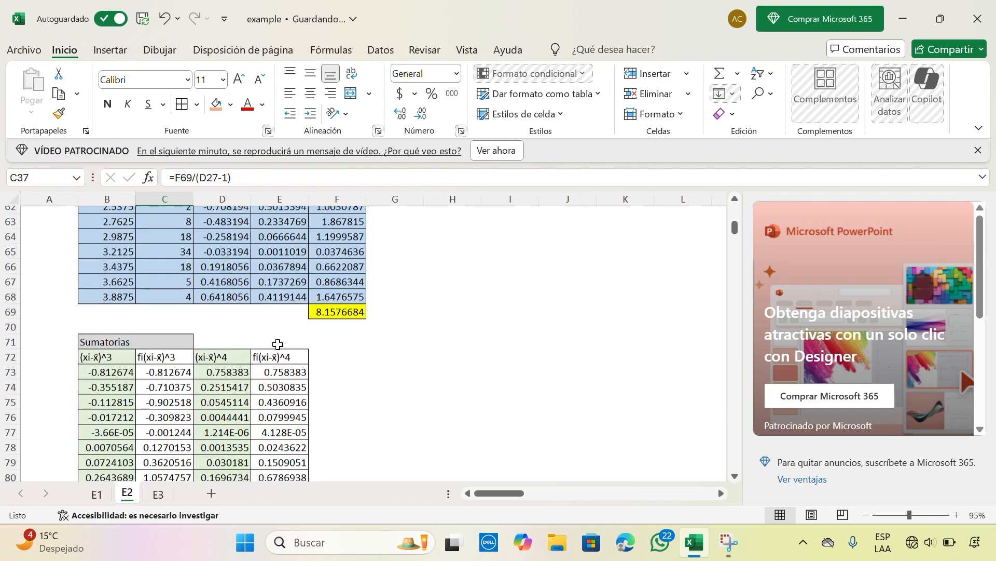
pyautogui.scroll(3, 277, 343)
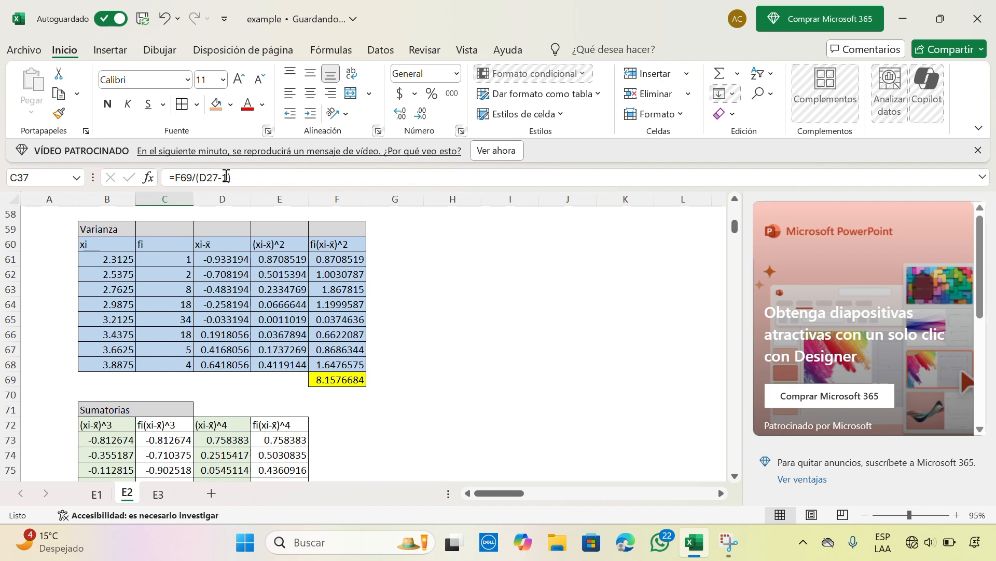
# Step: Examine the standard deviation formula in C38 and compare it with the Varianza formula in C37
pyautogui.scroll(1, 243, 260)
pyautogui.scroll(7, 242, 260)
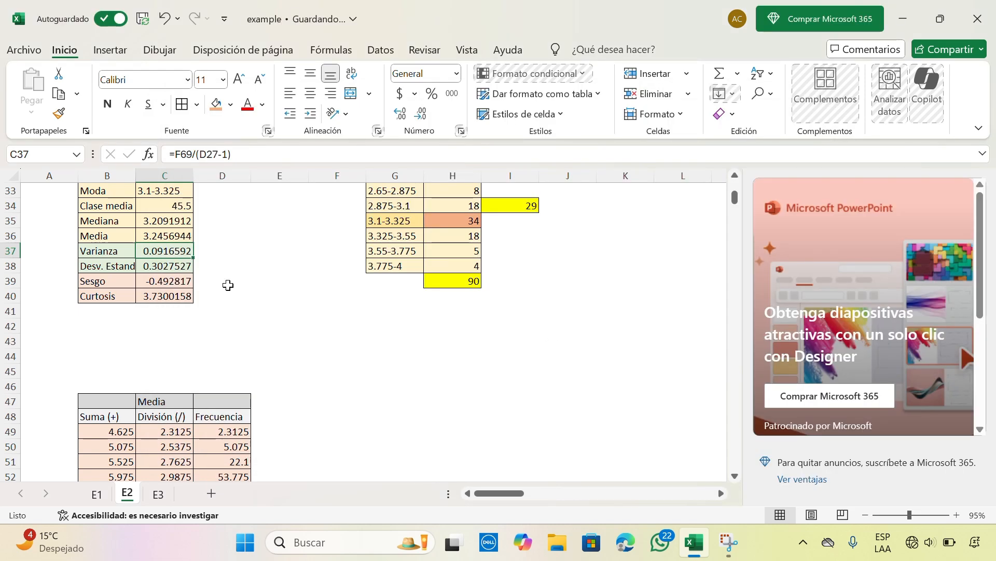
pyautogui.click(173, 266)
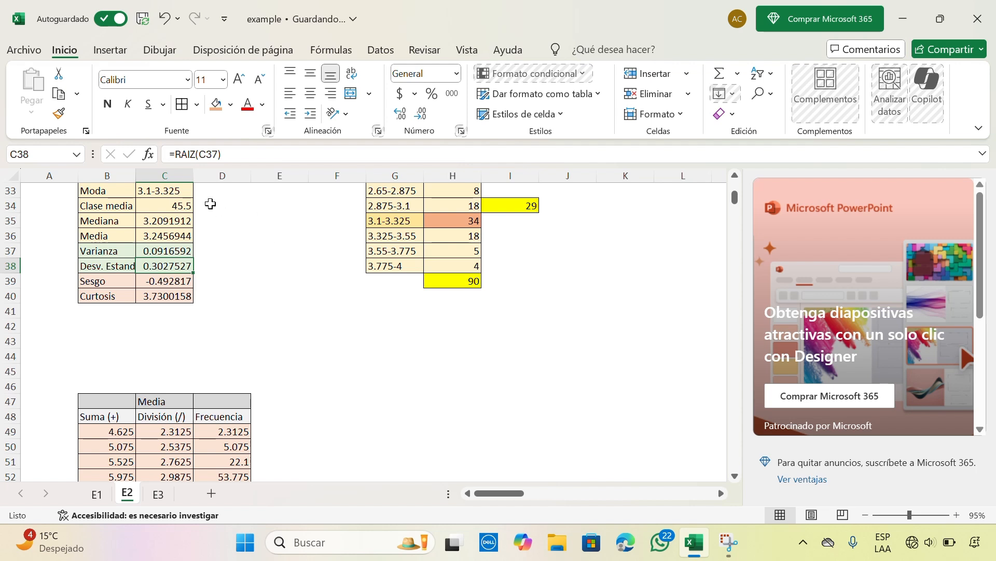
pyautogui.click(166, 250)
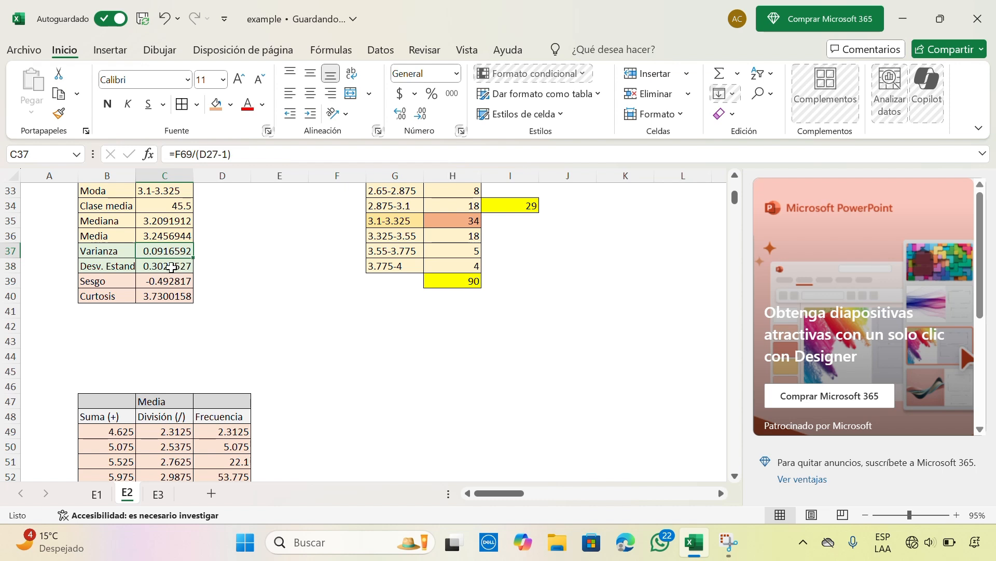
pyautogui.click(172, 267)
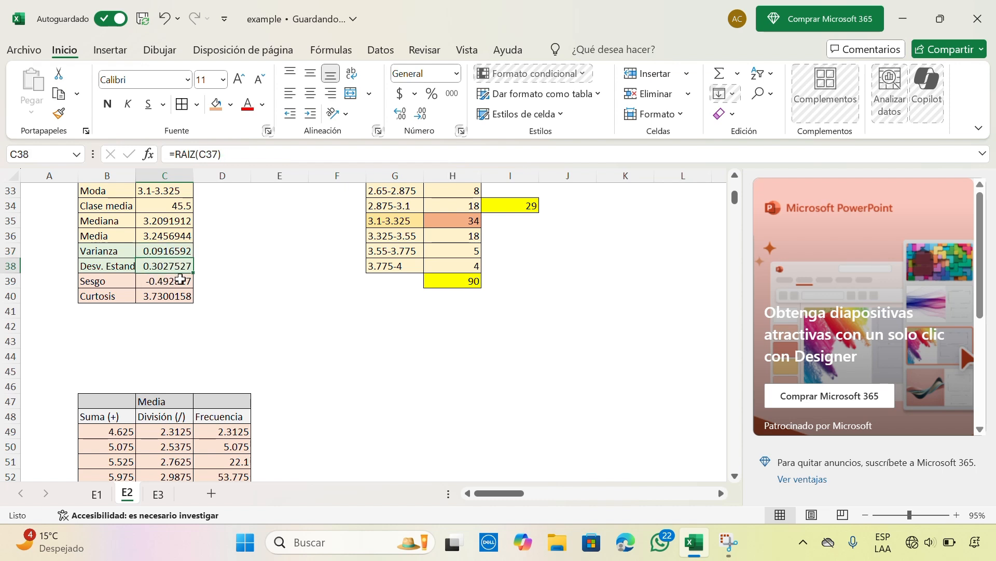
# Step: Review the Sumatorias and Parametros tables that support the Sesgo and Curtosis results
pyautogui.scroll(-1, 189, 289)
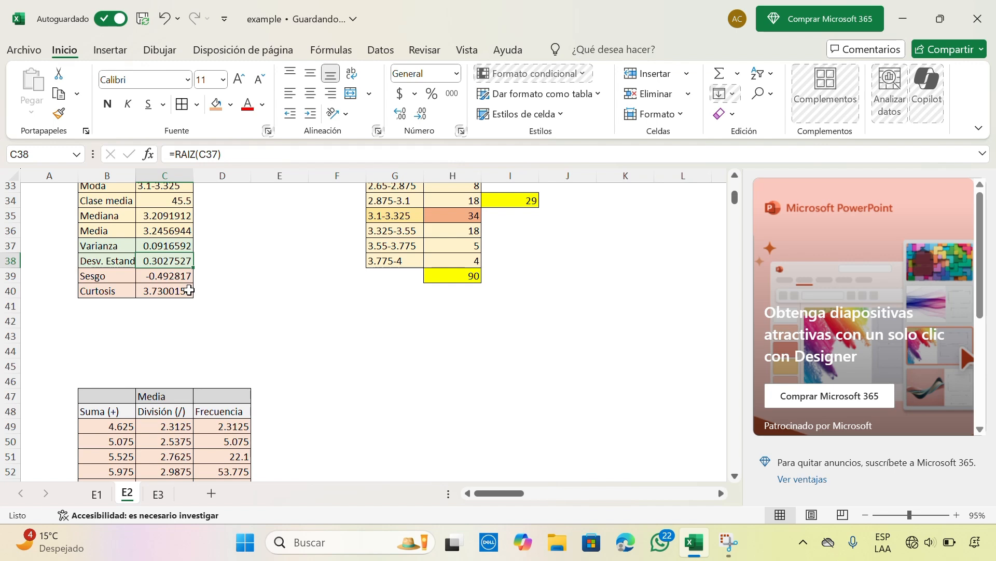
pyautogui.scroll(-1, 189, 290)
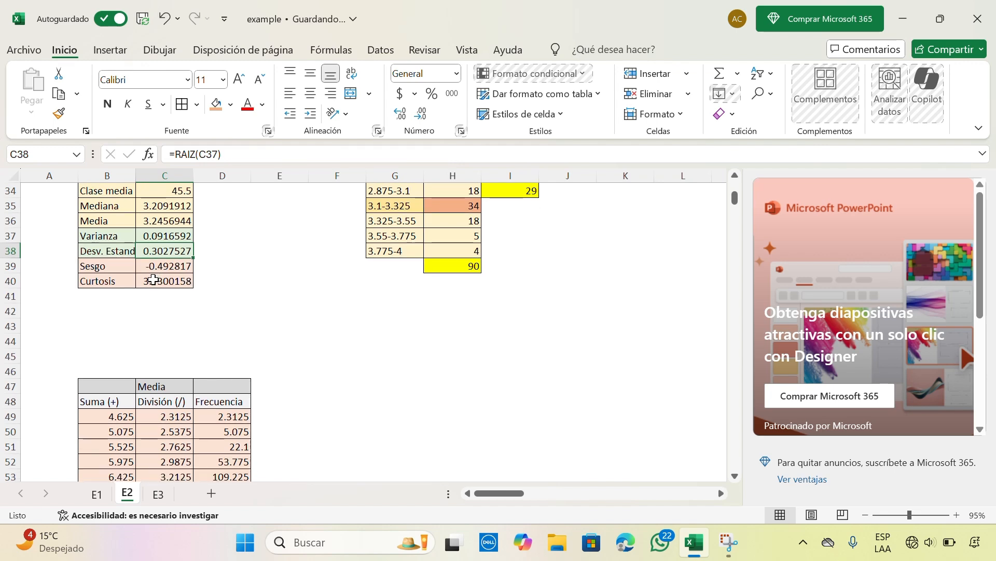
pyautogui.scroll(-6, 236, 303)
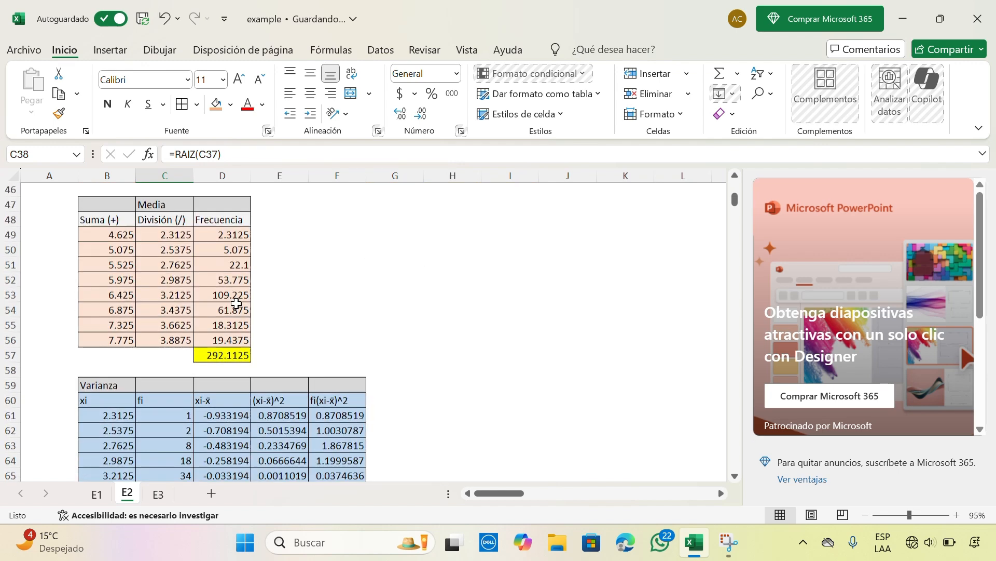
pyautogui.scroll(-8, 236, 303)
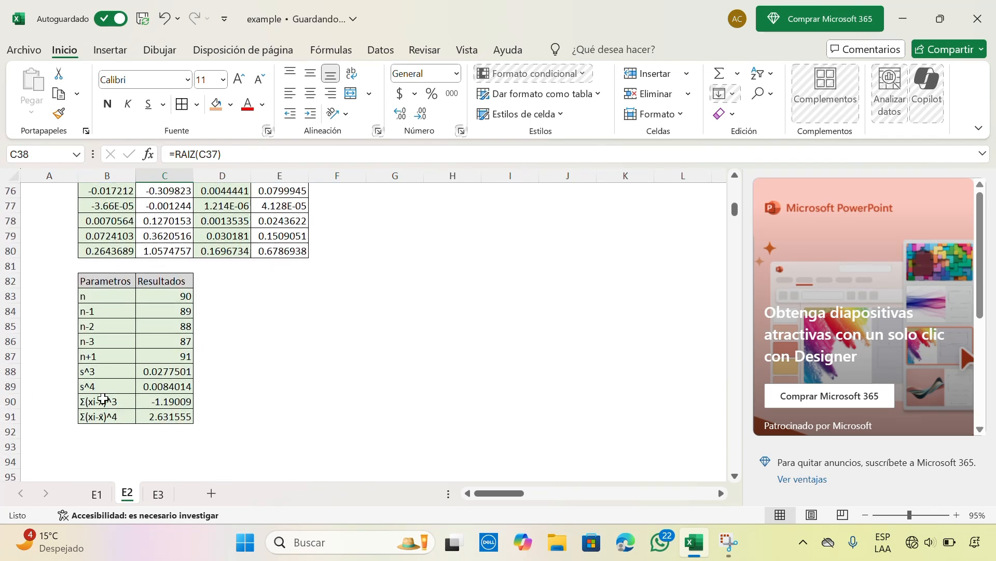
pyautogui.scroll(10, 238, 362)
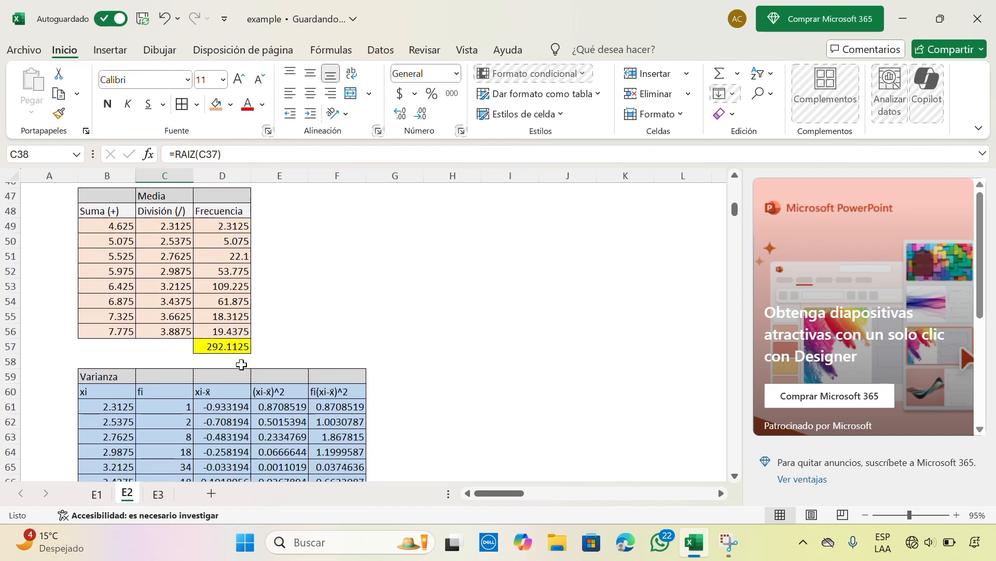
pyautogui.scroll(3, 171, 332)
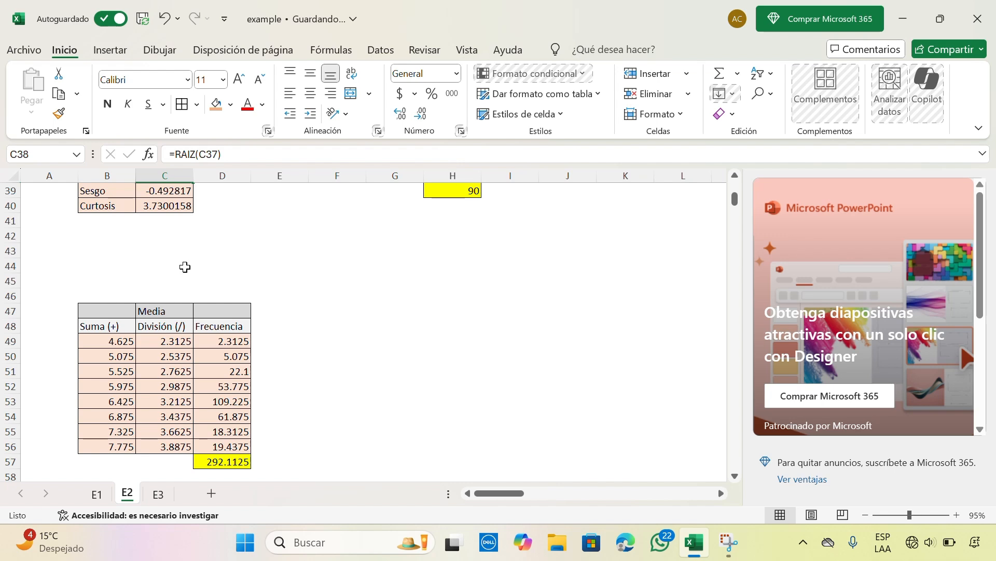
pyautogui.scroll(-12, 185, 267)
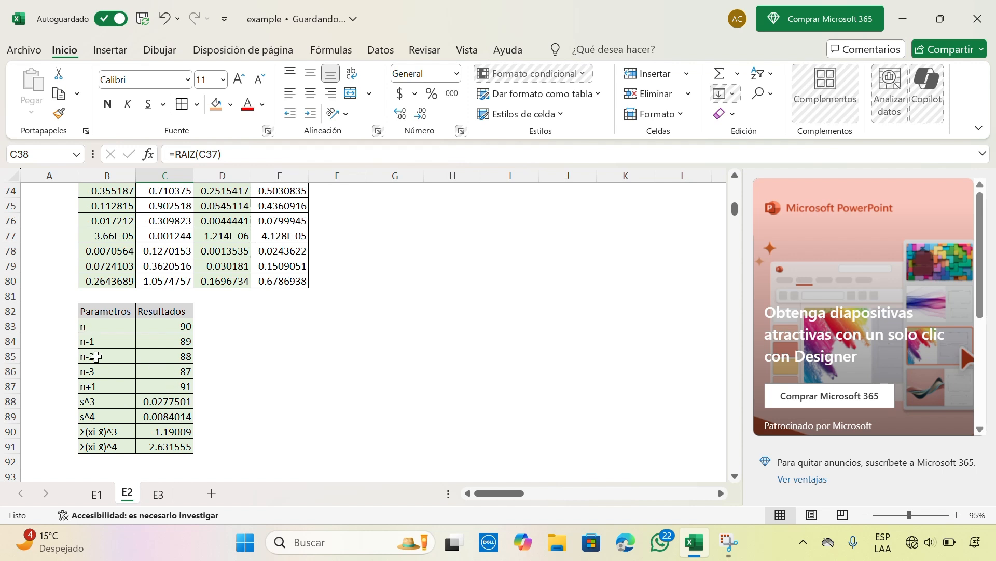
# Step: Review how the s^3, s^4 and sum entries in the Parametros table relate to the Datos agrupados, Varianza and Sumatorias tables
pyautogui.click(101, 405)
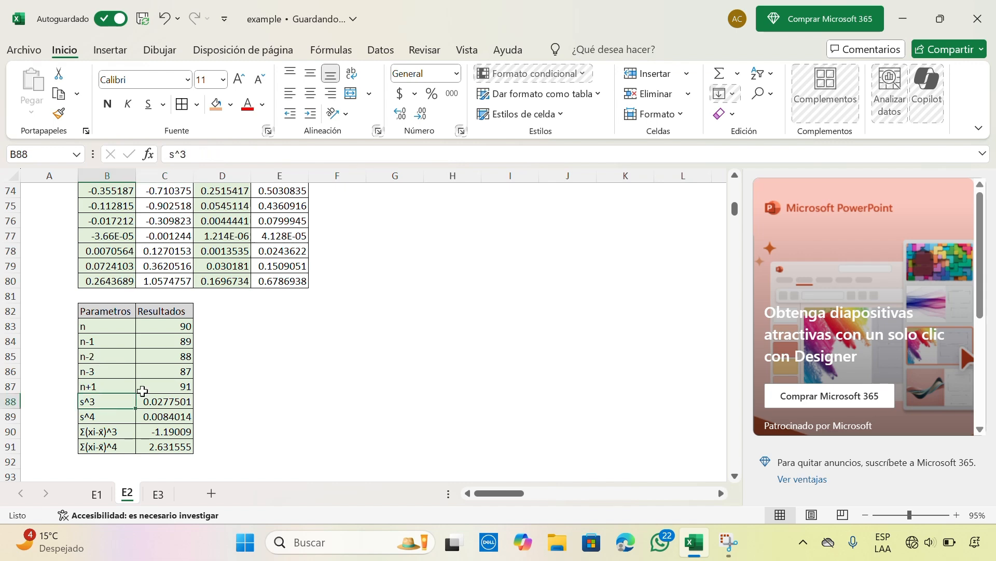
pyautogui.scroll(9, 252, 342)
pyautogui.scroll(7, 252, 343)
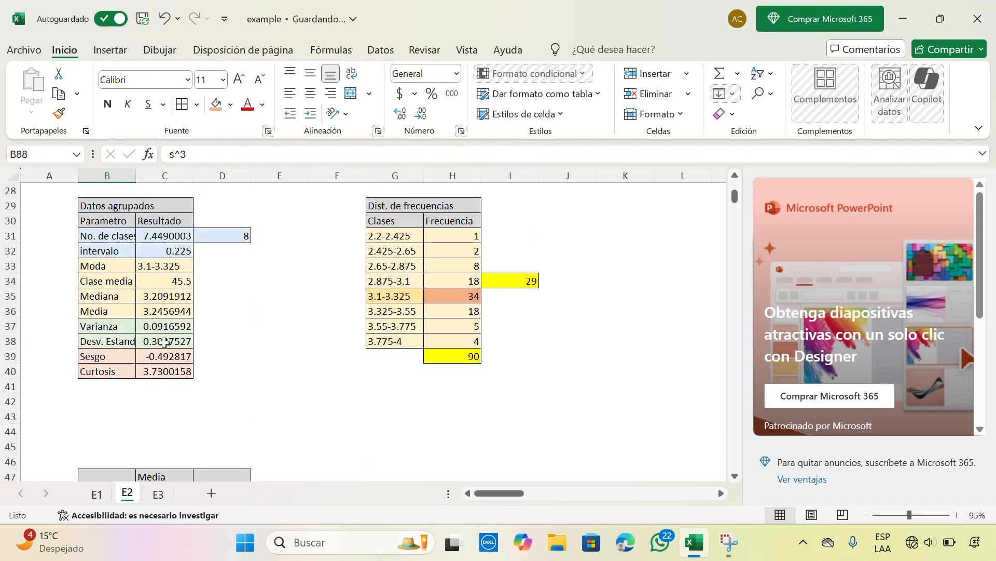
pyautogui.scroll(-18, 164, 342)
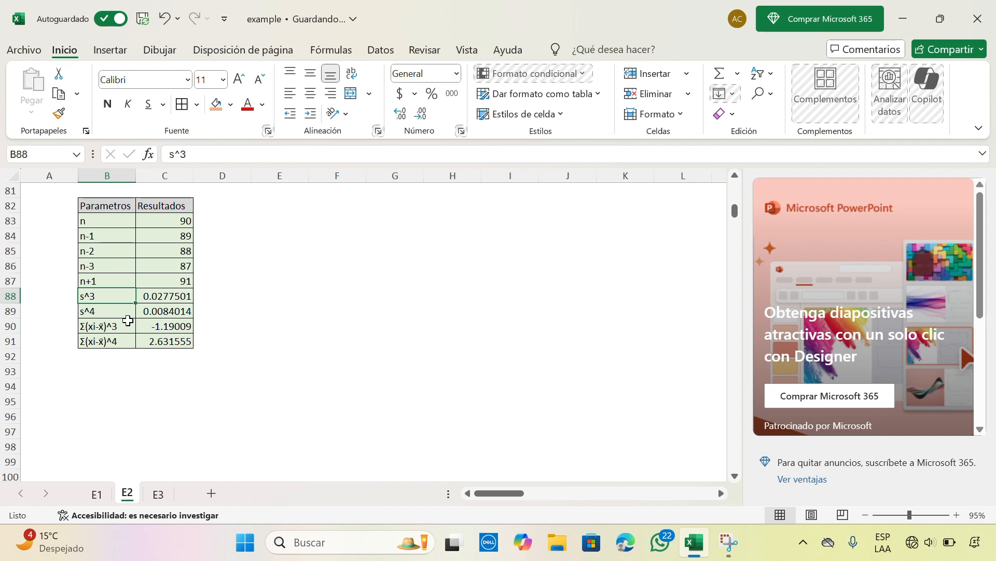
pyautogui.scroll(4, 189, 314)
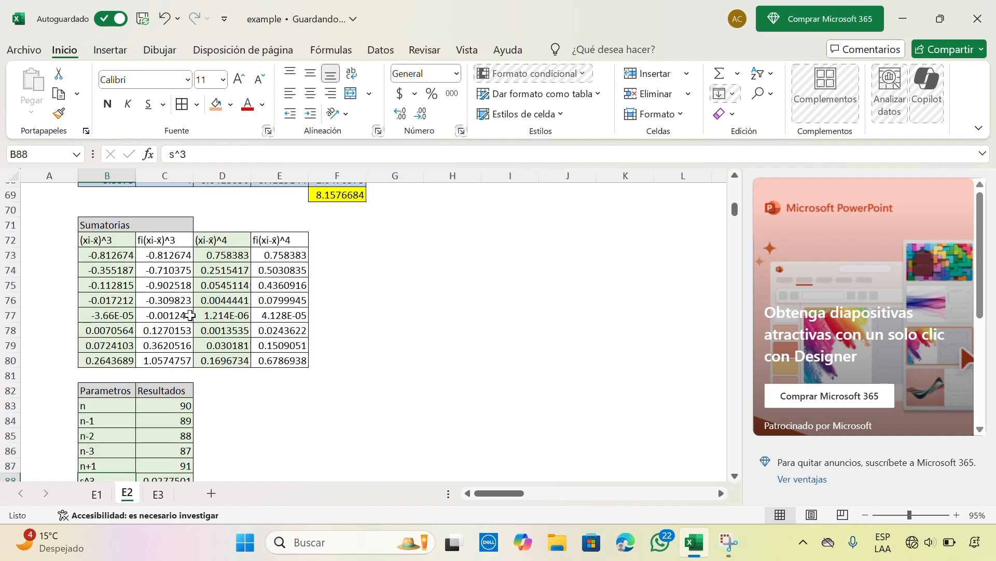
pyautogui.scroll(4, 190, 293)
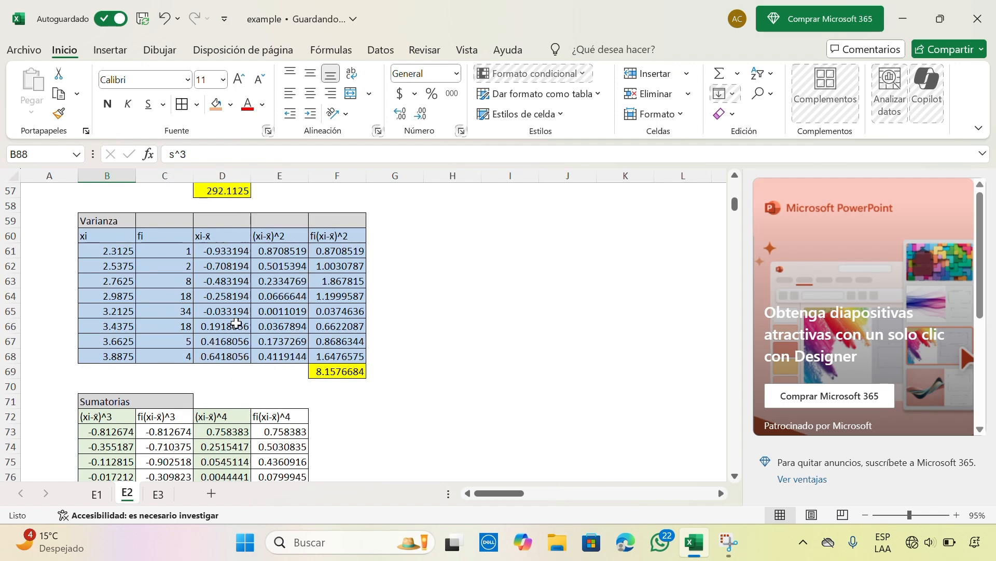
pyautogui.scroll(-1, 275, 305)
pyautogui.scroll(-8, 275, 305)
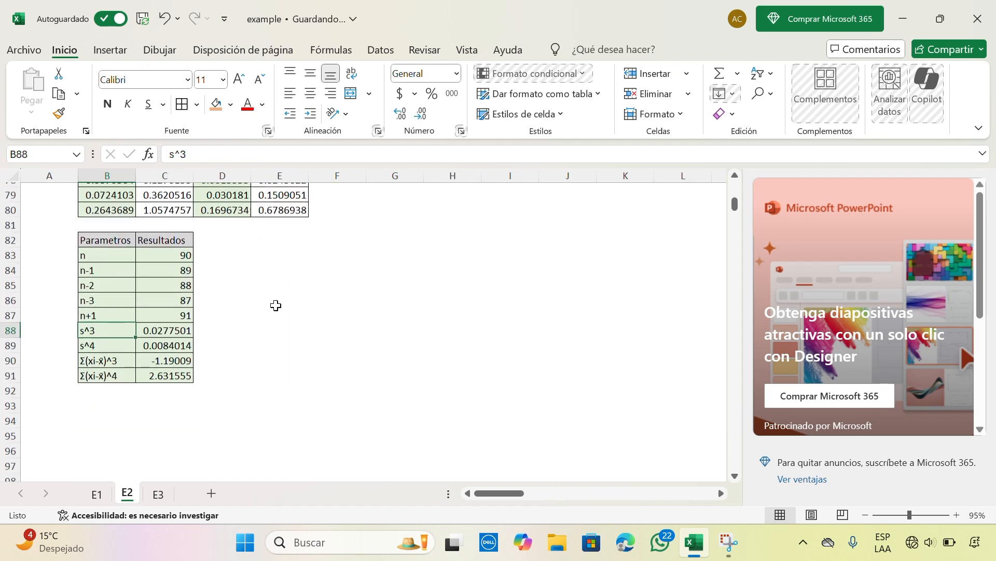
pyautogui.scroll(4, 275, 305)
pyautogui.scroll(9, 276, 305)
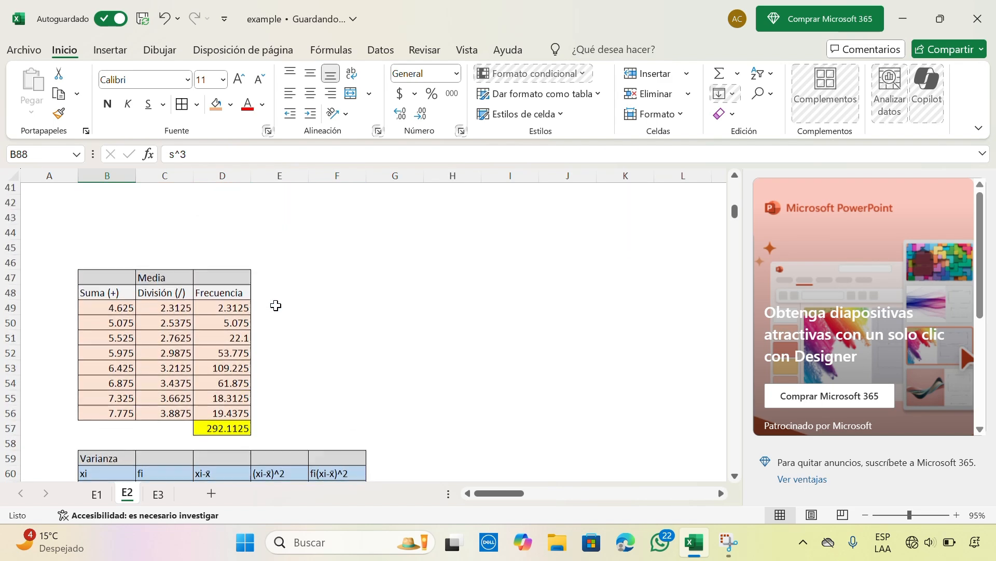
pyautogui.scroll(-6, 276, 306)
pyautogui.scroll(-3, 275, 305)
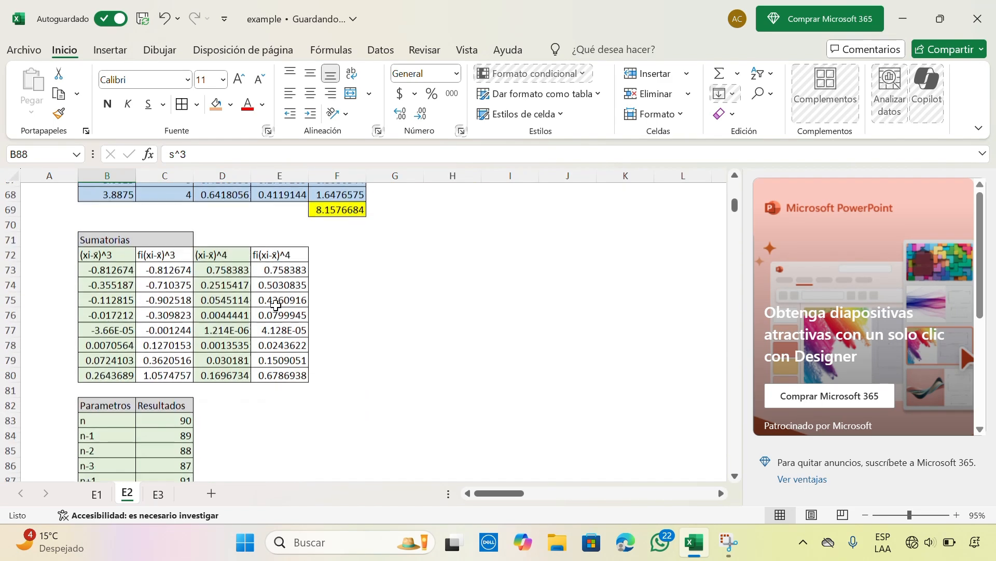
pyautogui.scroll(6, 275, 305)
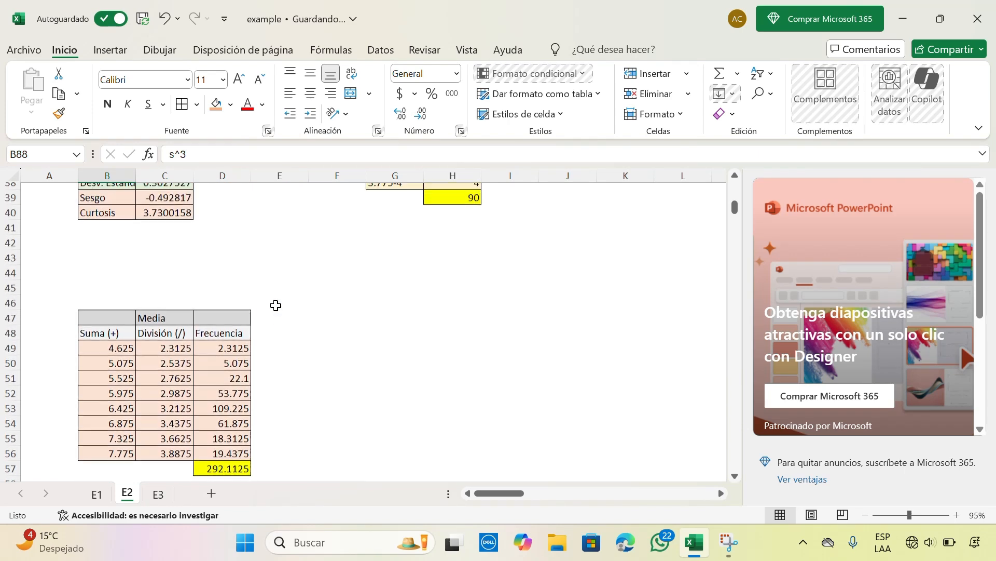
# Step: Examine the Sesgo formula in C39 and locate the cells it references in the Parametros table
pyautogui.click(176, 296)
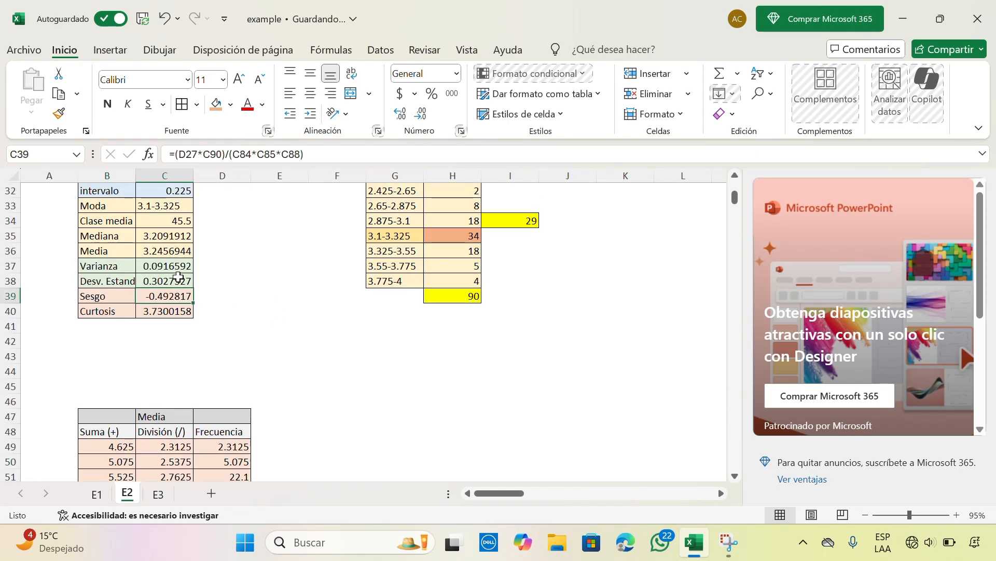
pyautogui.click(190, 155)
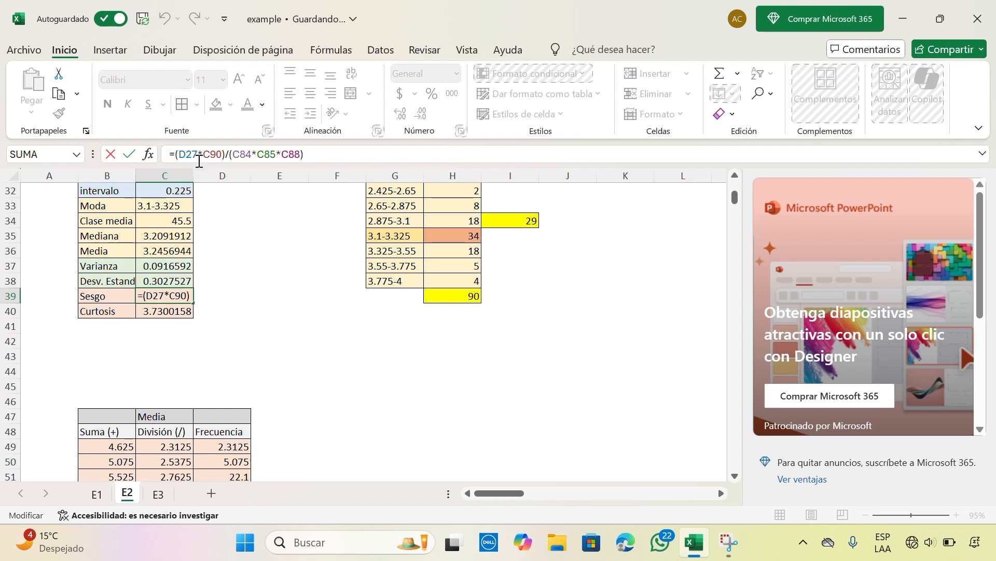
pyautogui.scroll(-1, 262, 239)
pyautogui.scroll(-16, 262, 239)
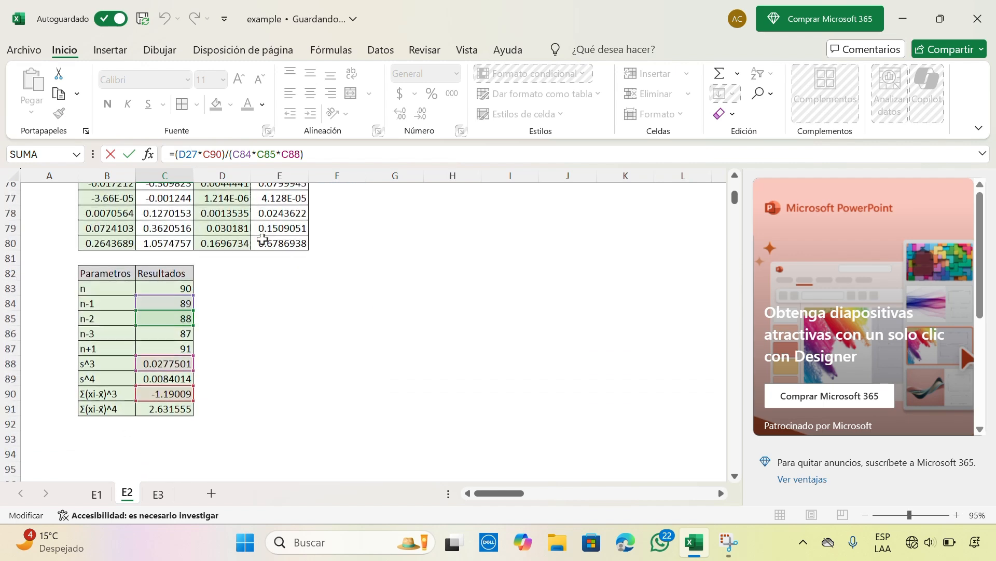
pyautogui.click(253, 269)
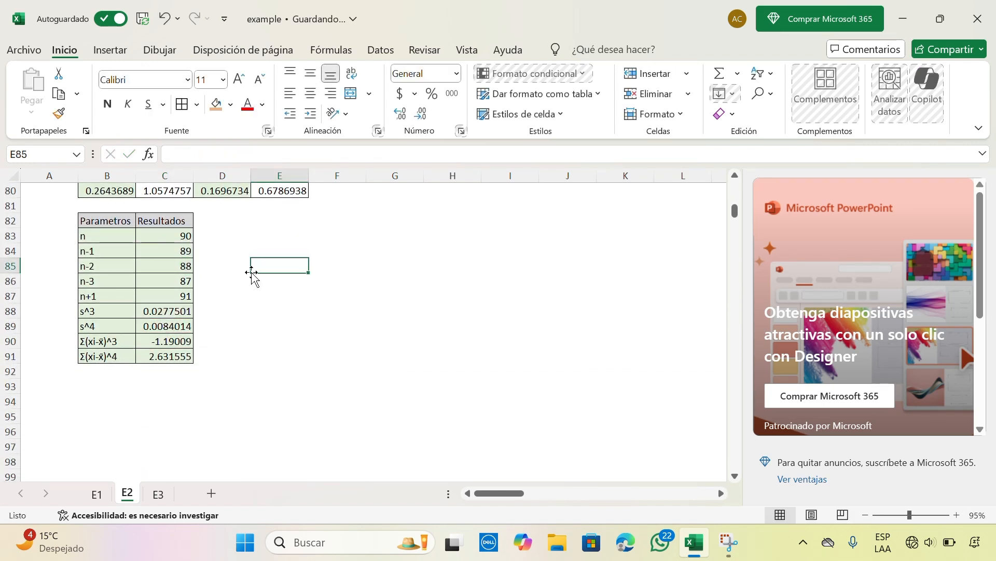
# Step: Move the Parametros table from B82 to D34, beside the Datos agrupados table
pyautogui.moveTo(110, 223); pyautogui.dragTo(187, 364)
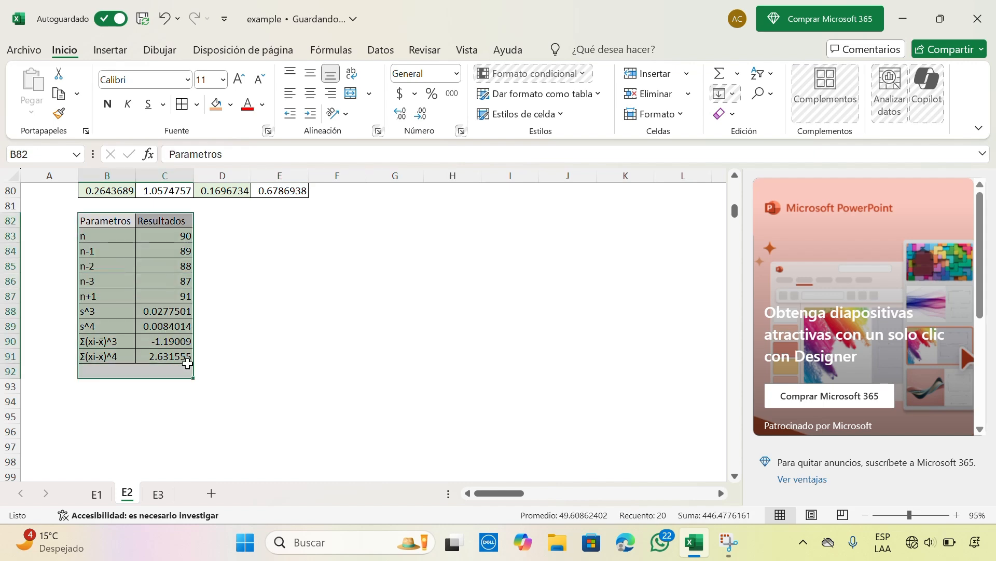
pyautogui.hotkey('ctrl', 'c')
pyautogui.scroll(16, 344, 274)
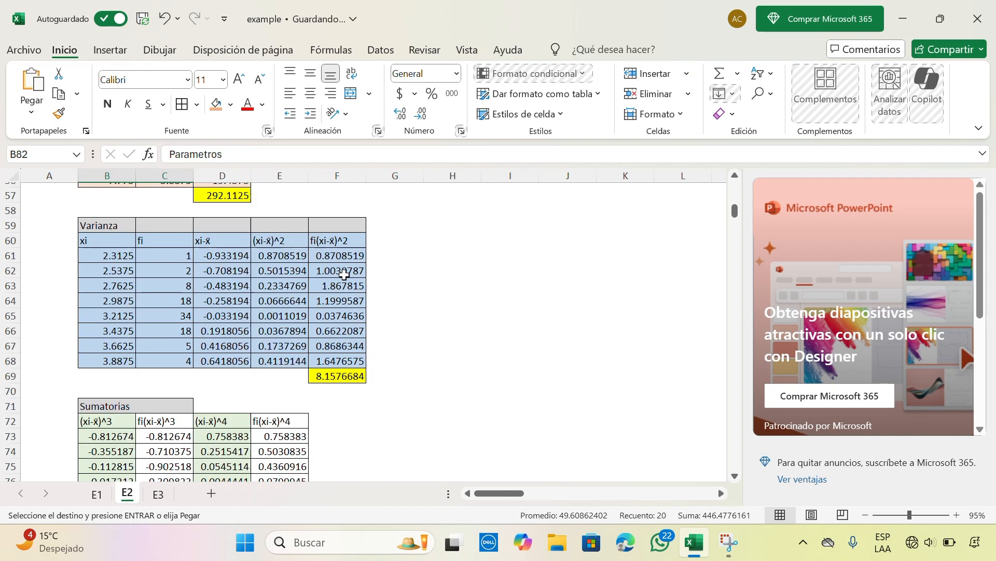
pyautogui.scroll(2, 344, 275)
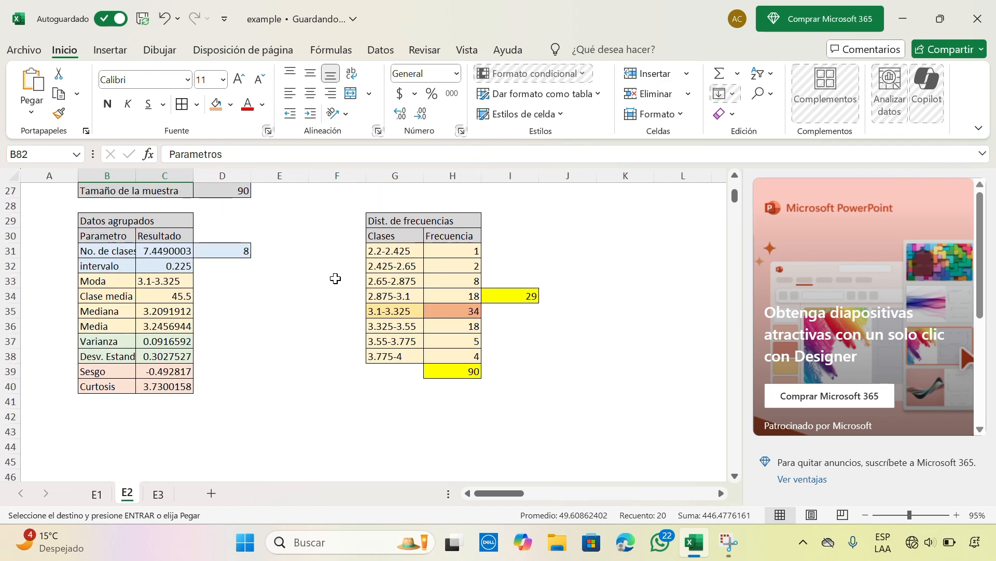
pyautogui.click(247, 299)
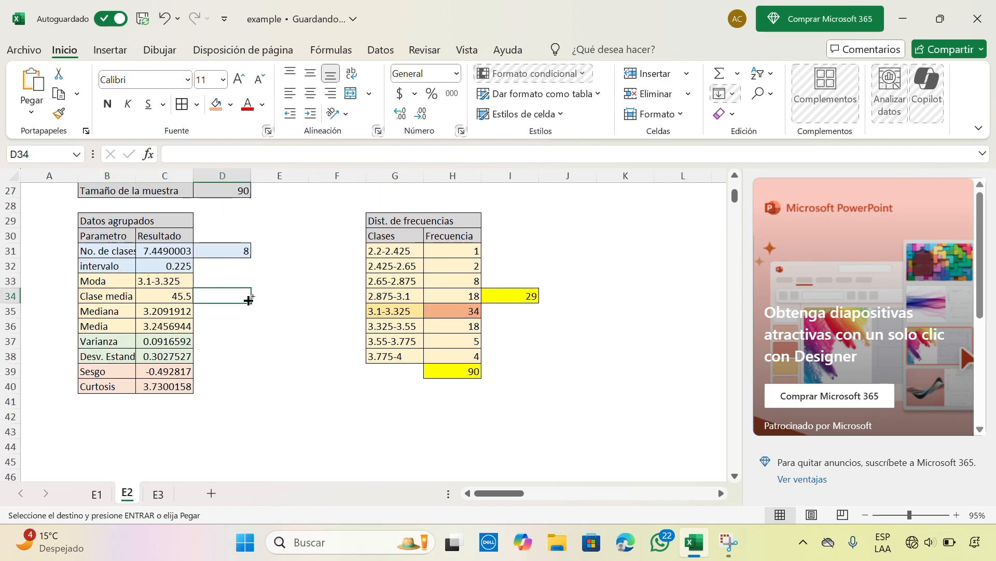
pyautogui.press('Return')
pyautogui.click(375, 391)
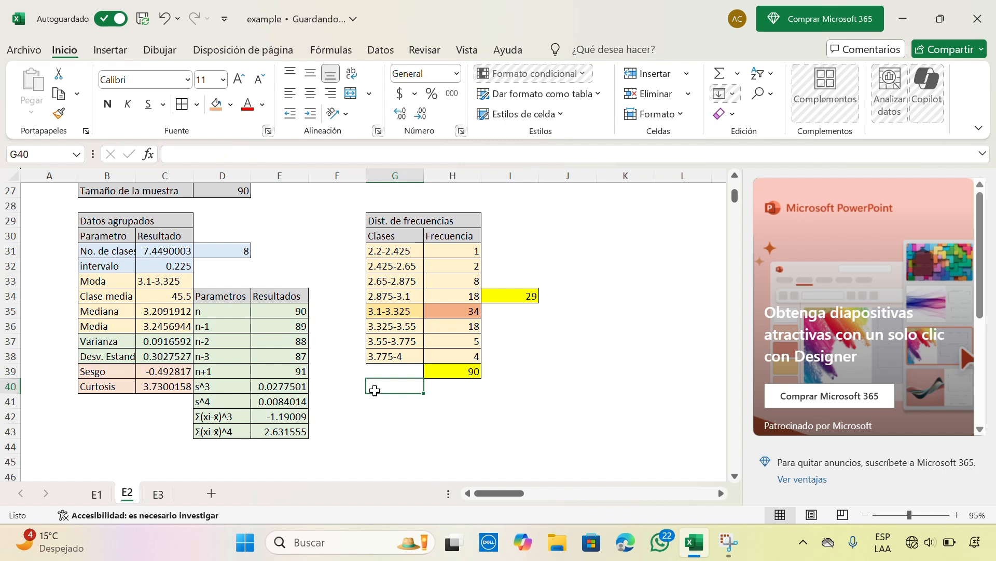
# Step: Trace the Sesgo formula in C39 through D27, E42, E36, E37 and E40, and check the supporting Varianza and Sumatorias tables
pyautogui.click(168, 374)
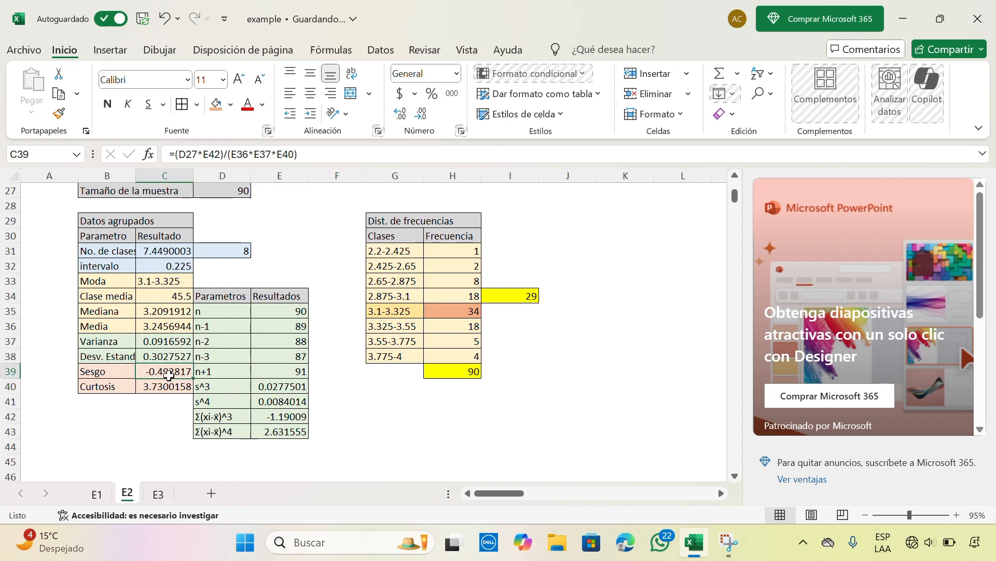
pyautogui.click(198, 153)
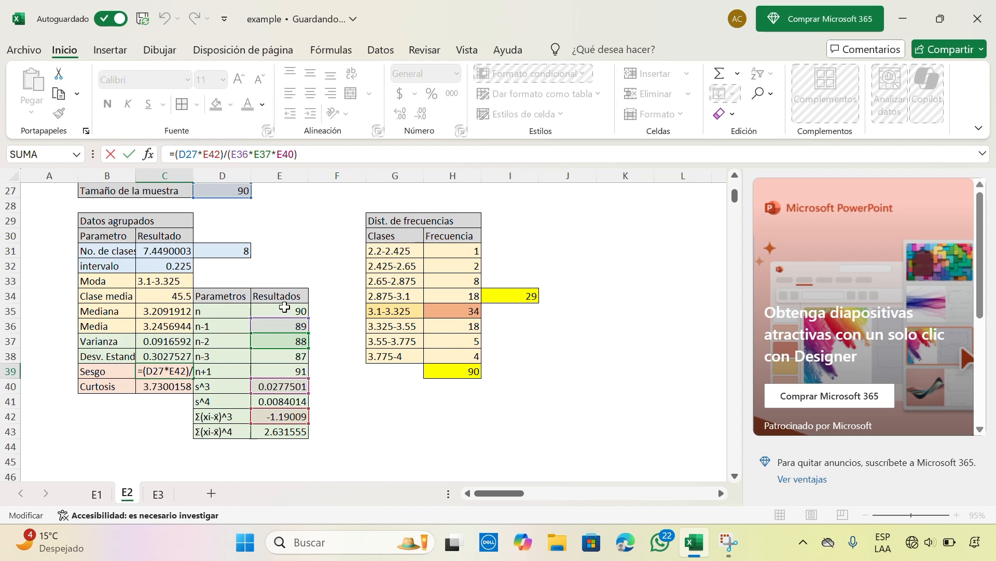
pyautogui.scroll(1, 284, 307)
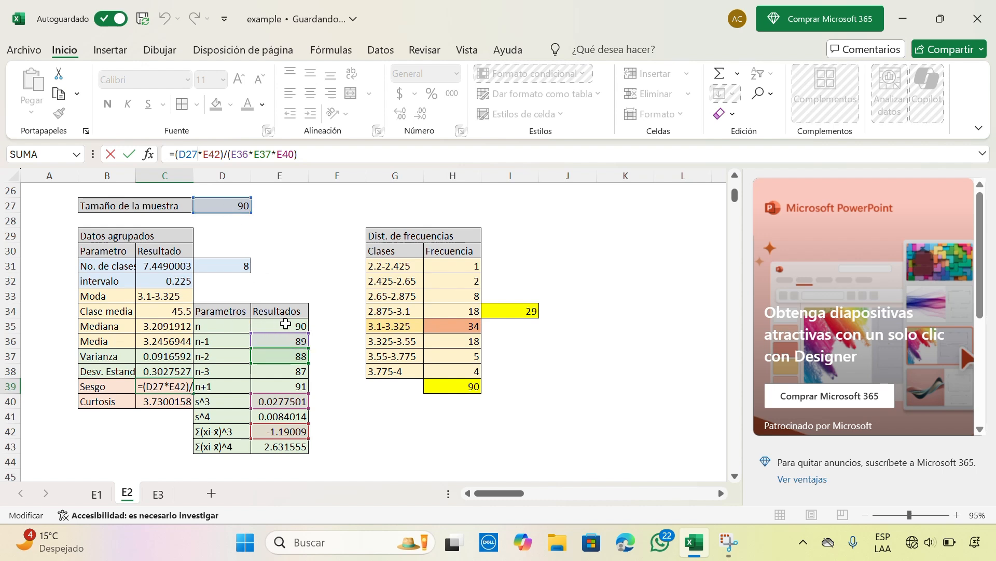
pyautogui.click(198, 161)
pyautogui.scroll(-13, 219, 432)
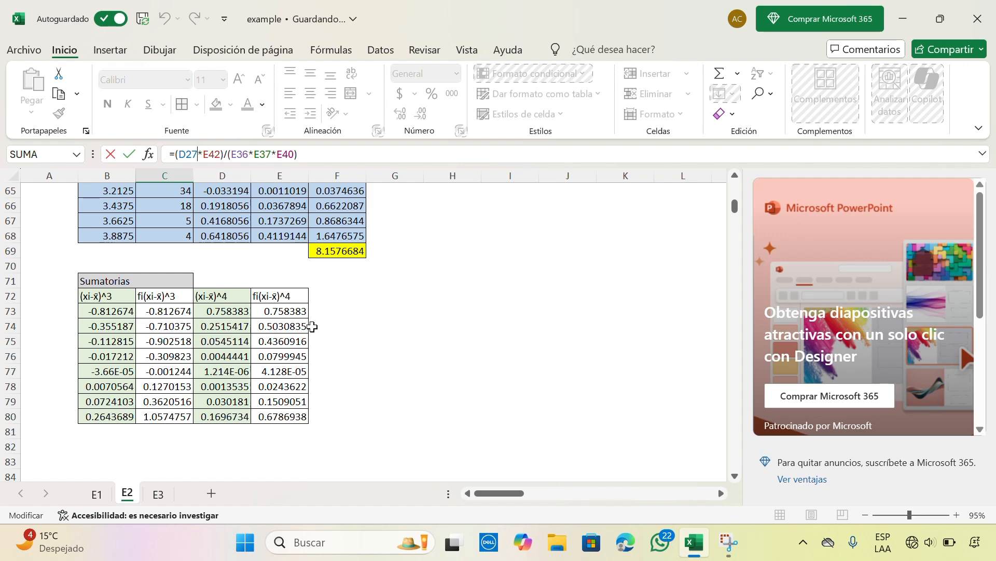
pyautogui.scroll(3, 312, 327)
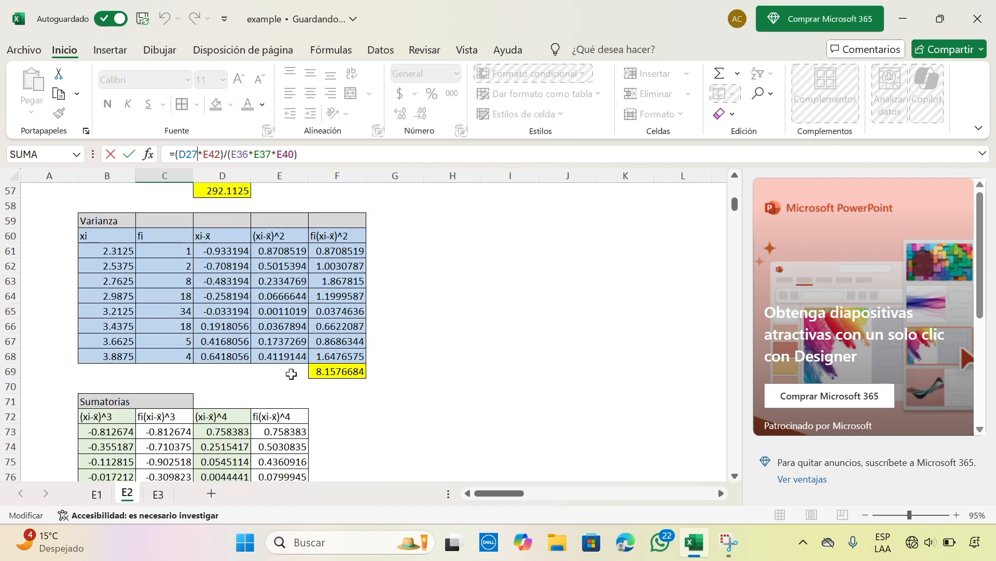
pyautogui.scroll(-1, 313, 351)
pyautogui.scroll(-2, 313, 349)
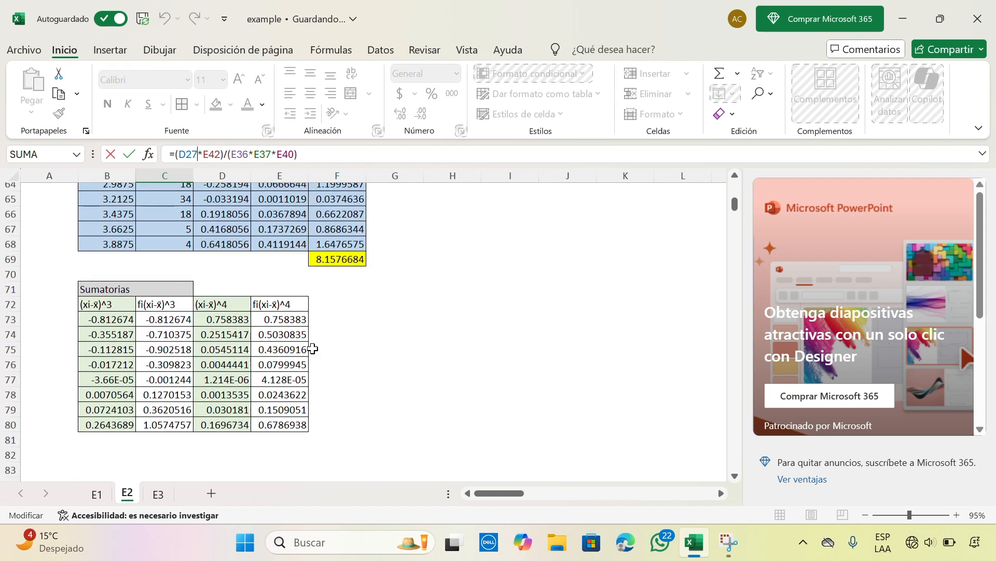
pyautogui.scroll(12, 313, 349)
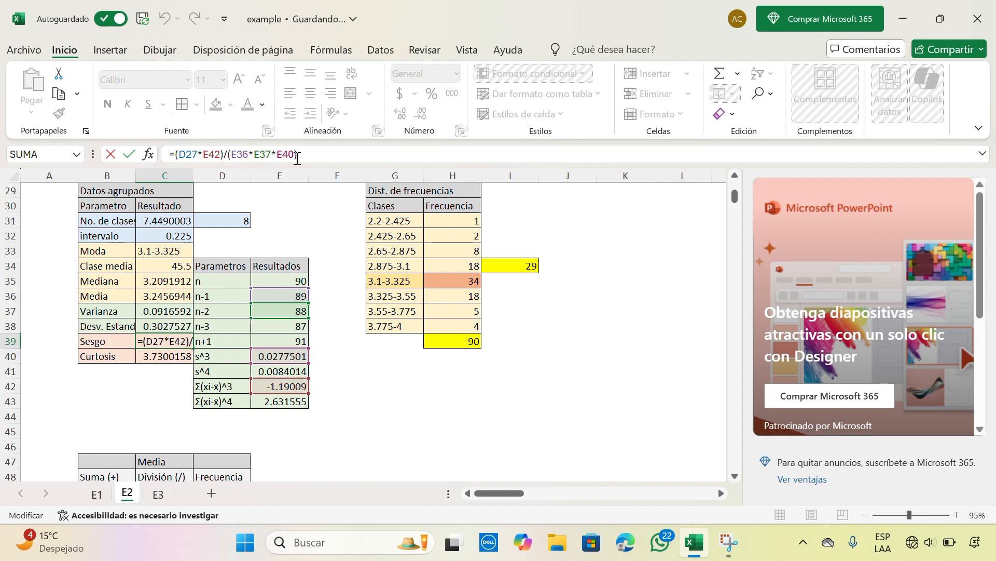
# Step: Examine the Curtosis formula in C40, tracing its references to the Parametros values in E35:E43
pyautogui.press('Return')
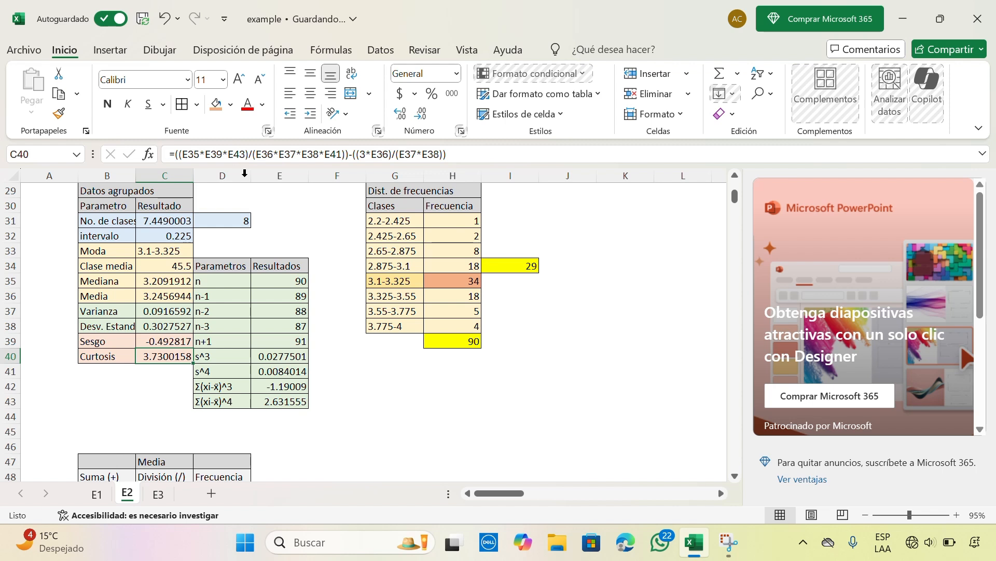
pyautogui.click(220, 154)
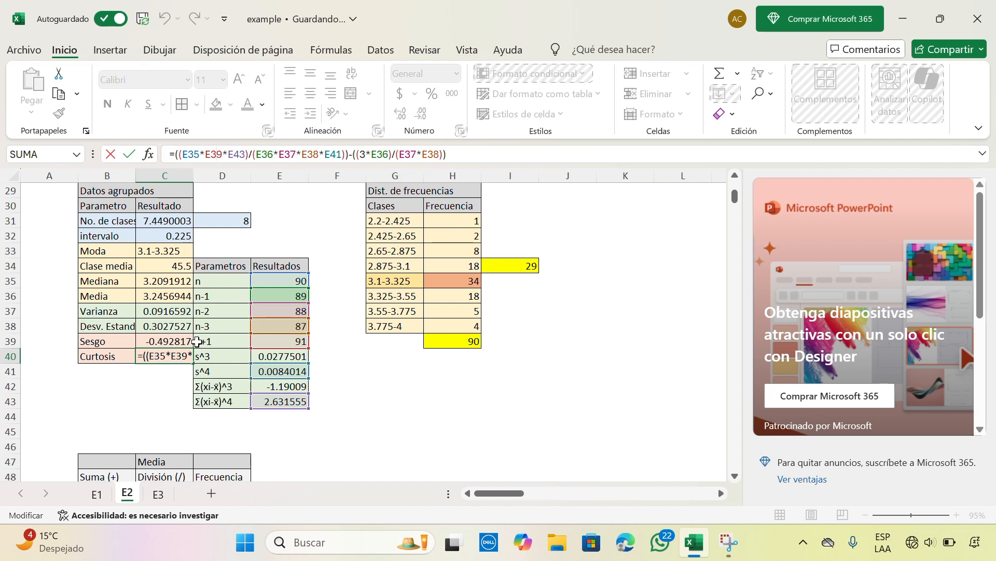
pyautogui.press('Return')
# Step: Move the Parametros table from D34:E43 back to B82, below the Sumatorias table
pyautogui.scroll(-1, 196, 341)
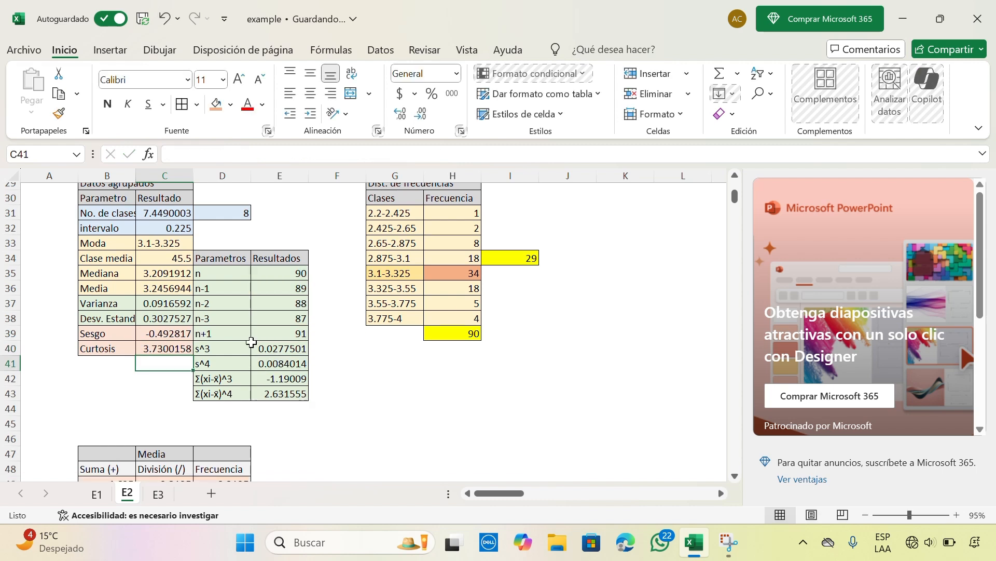
pyautogui.scroll(-1, 251, 341)
pyautogui.moveTo(237, 251); pyautogui.dragTo(286, 381)
pyautogui.hotkey('ctrl', 'c')
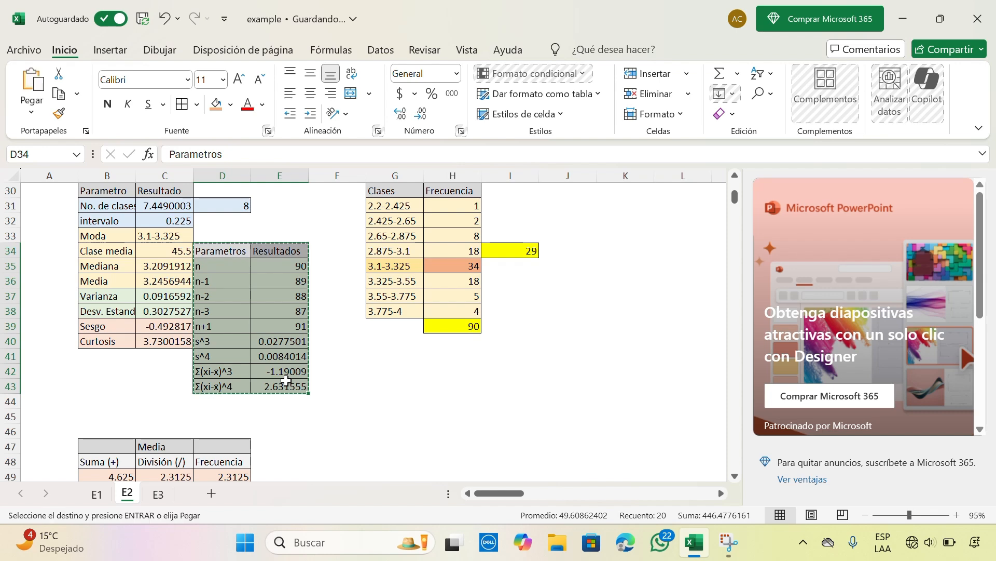
pyautogui.scroll(-11, 286, 381)
pyautogui.scroll(-3, 286, 380)
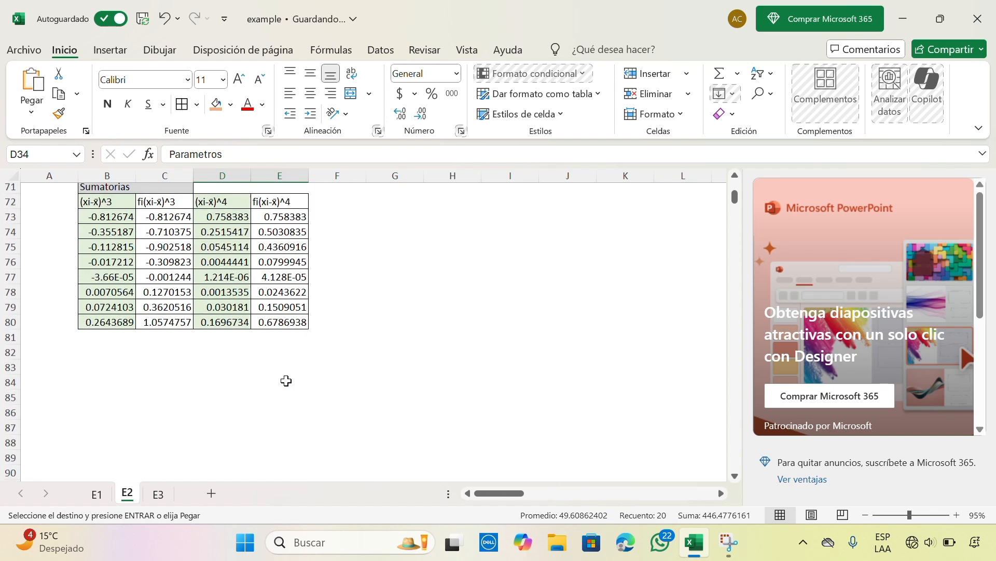
pyautogui.click(92, 363)
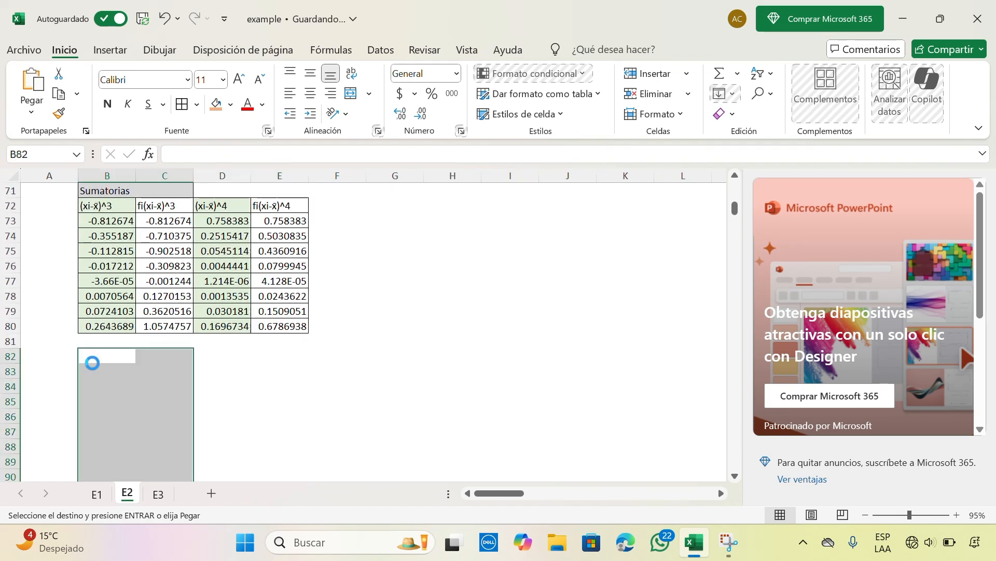
pyautogui.press('Return')
pyautogui.click(204, 371)
pyautogui.scroll(12, 307, 371)
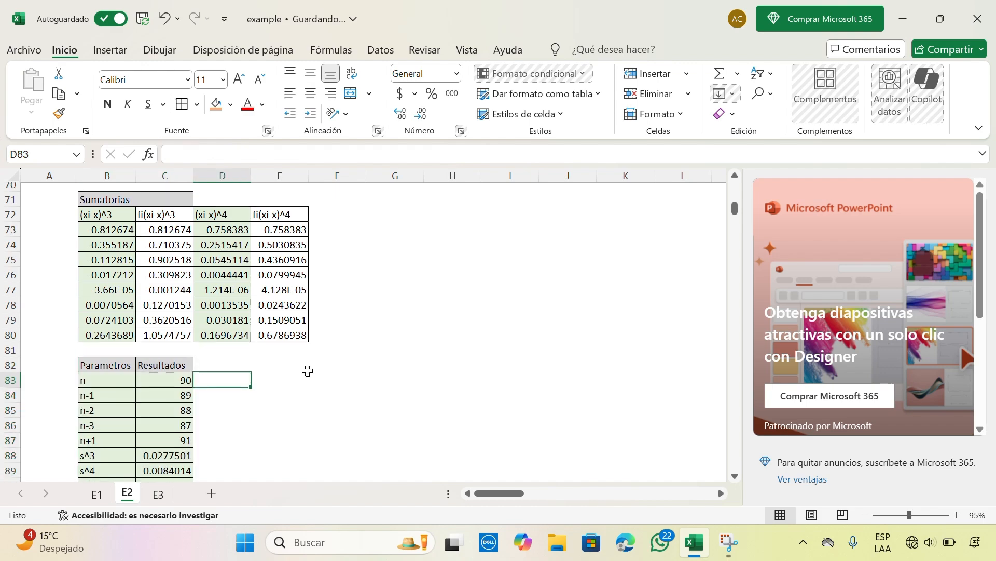
pyautogui.scroll(-2, 307, 370)
pyautogui.scroll(10, 308, 371)
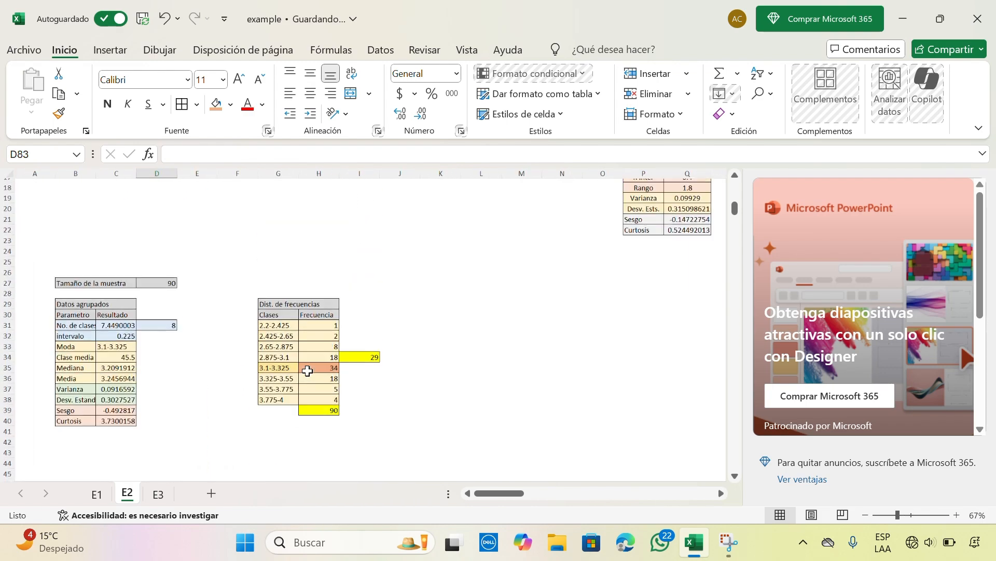
pyautogui.scroll(-4, 307, 370)
pyautogui.scroll(-18, 307, 371)
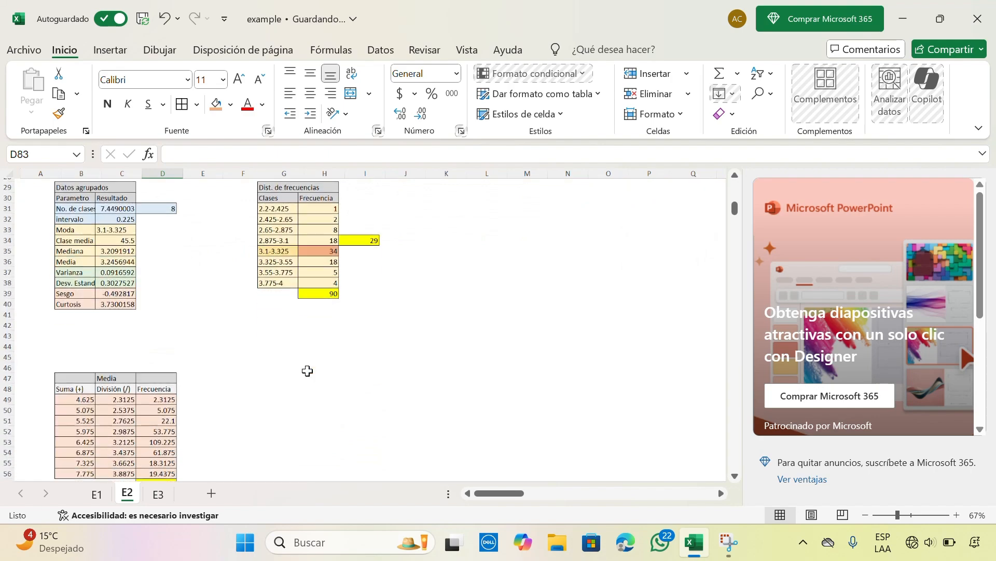
pyautogui.scroll(2, 307, 370)
pyautogui.scroll(-2, 307, 371)
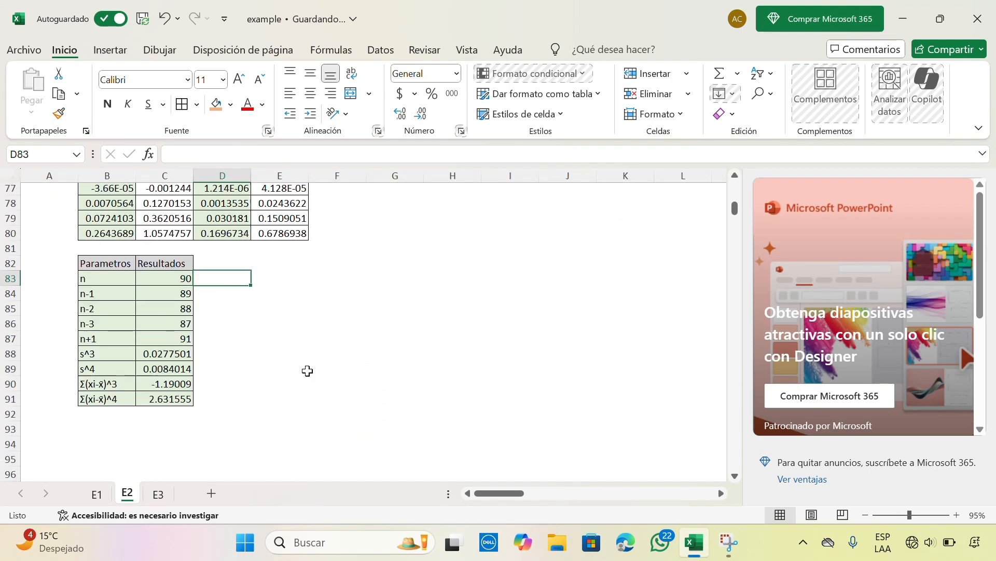
# Step: Check the formulas of the first class in G31 and its frequency in H31 of the Dist. de frecuencias table
pyautogui.scroll(17, 307, 371)
pyautogui.hscroll(2, 307, 371)
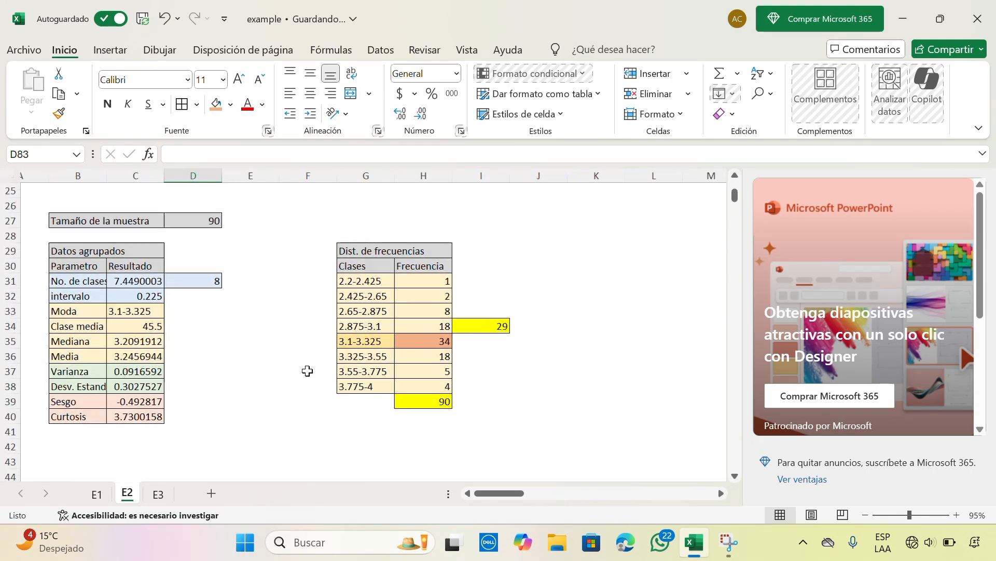
pyautogui.hscroll(-1, 307, 370)
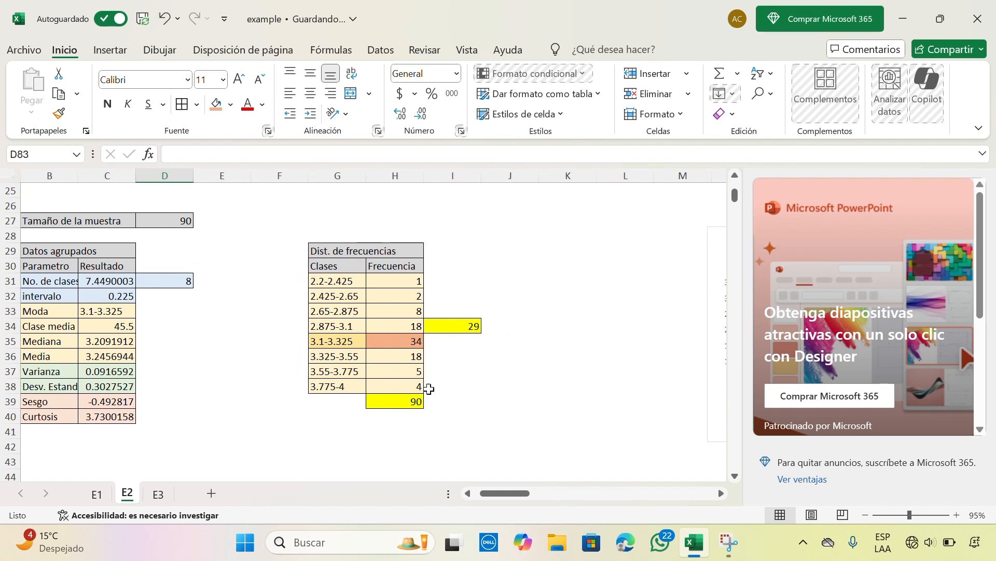
pyautogui.click(335, 277)
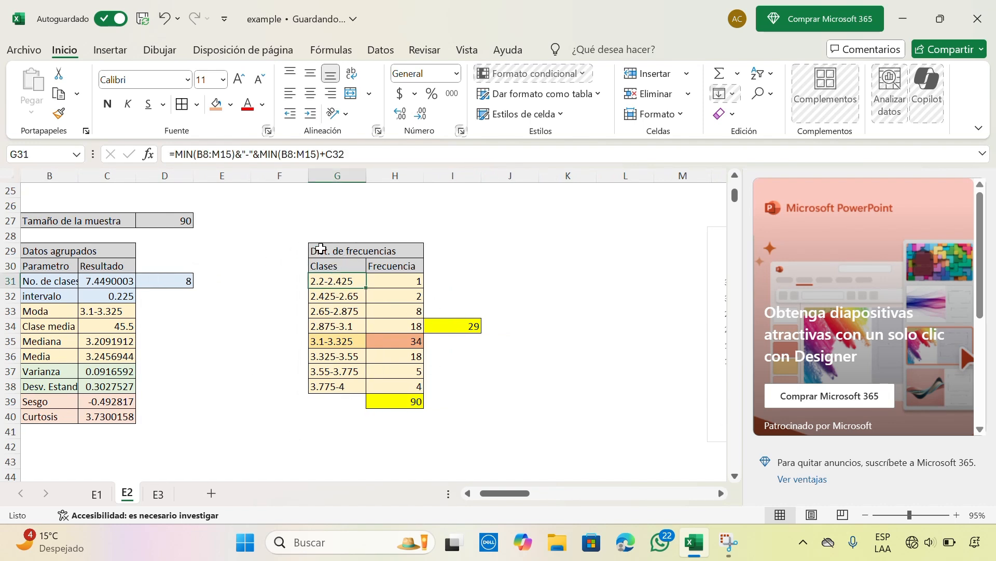
pyautogui.click(406, 282)
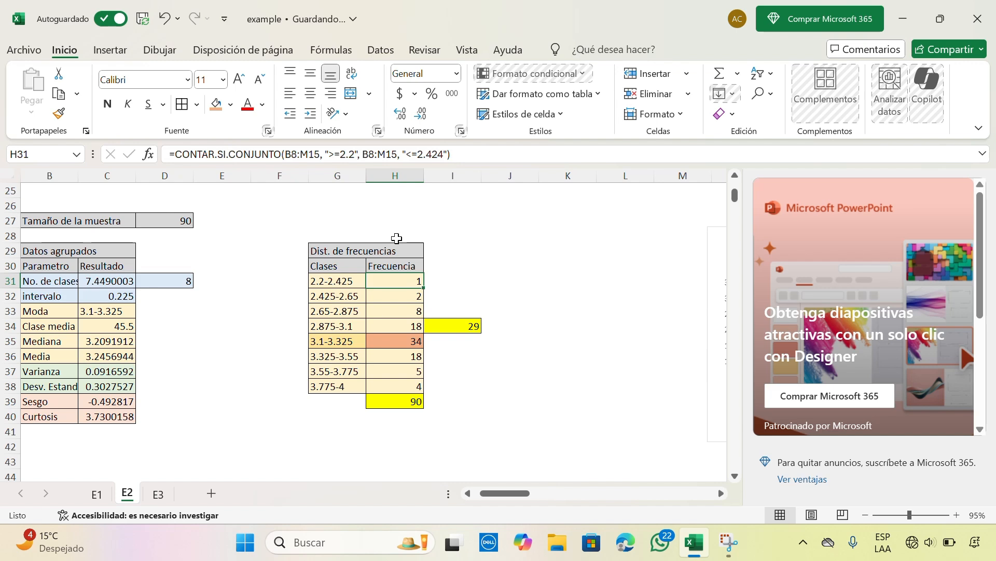
# Step: Review the Media table and compare it with the Varianza table beneath it, referring back to the Datos agrupados results
pyautogui.scroll(-1, 319, 288)
pyautogui.scroll(-3, 320, 289)
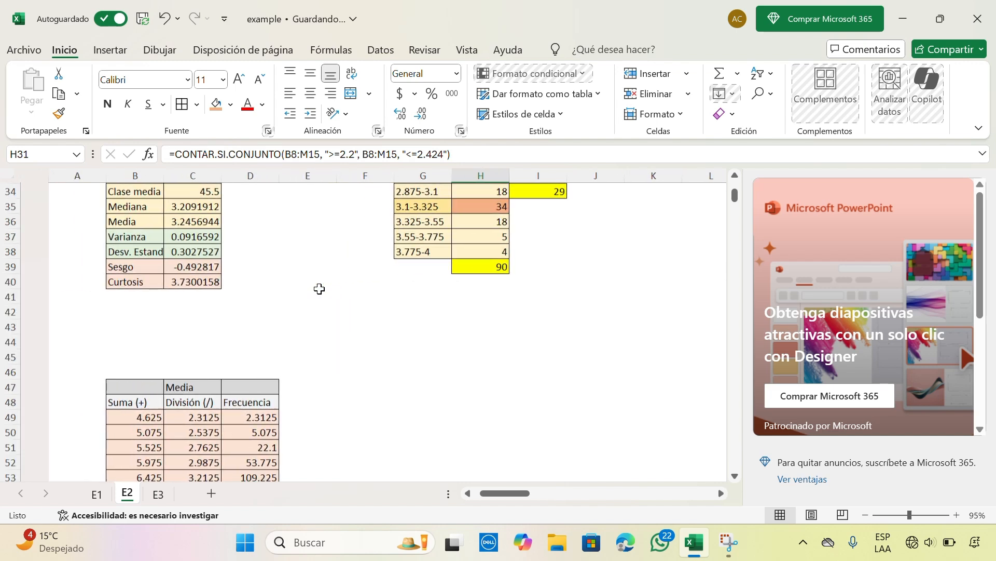
pyautogui.hscroll(-1, 318, 287)
pyautogui.scroll(-2, 299, 332)
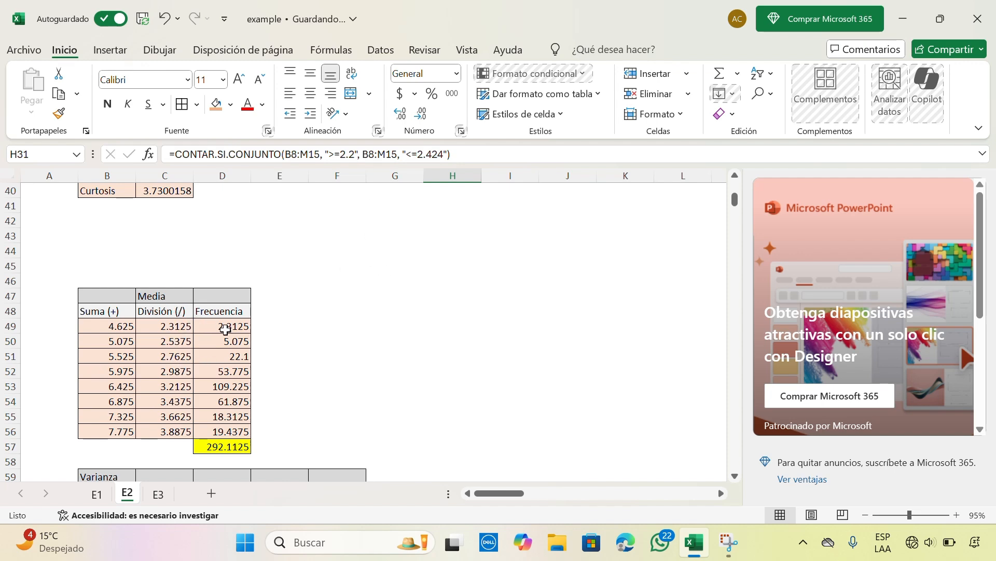
pyautogui.scroll(4, 234, 327)
pyautogui.scroll(-1, 301, 362)
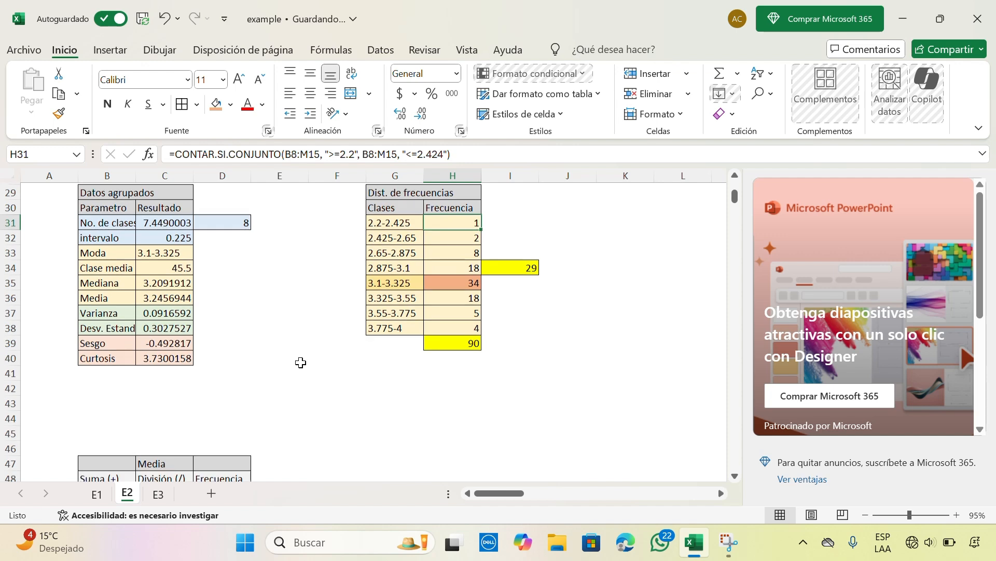
pyautogui.scroll(-8, 301, 362)
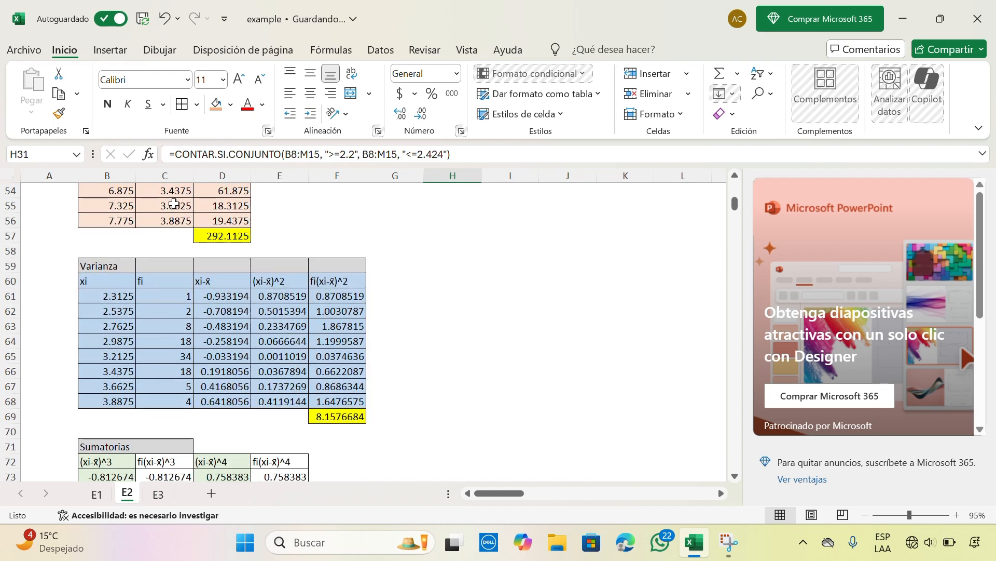
pyautogui.scroll(2, 195, 210)
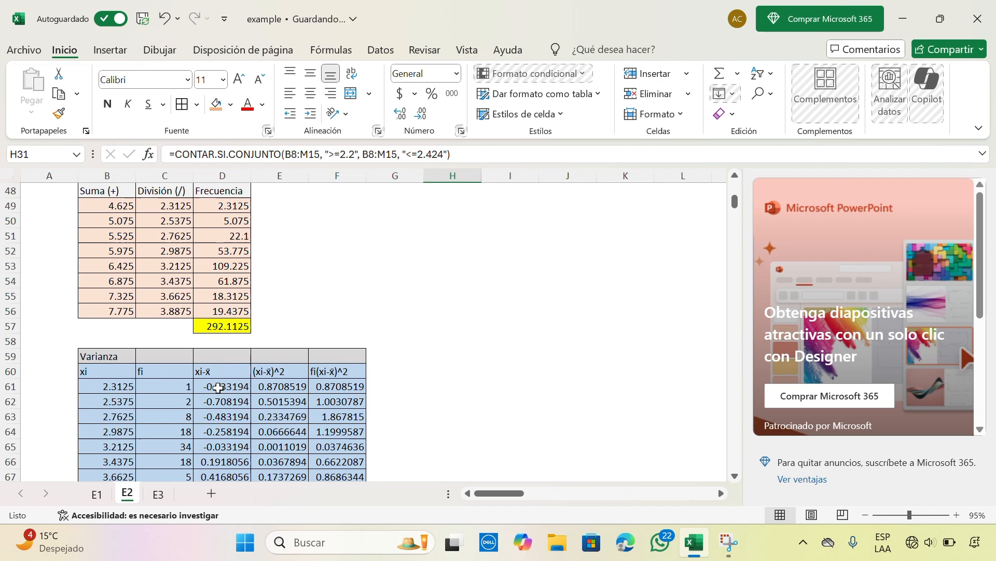
pyautogui.scroll(1, 216, 363)
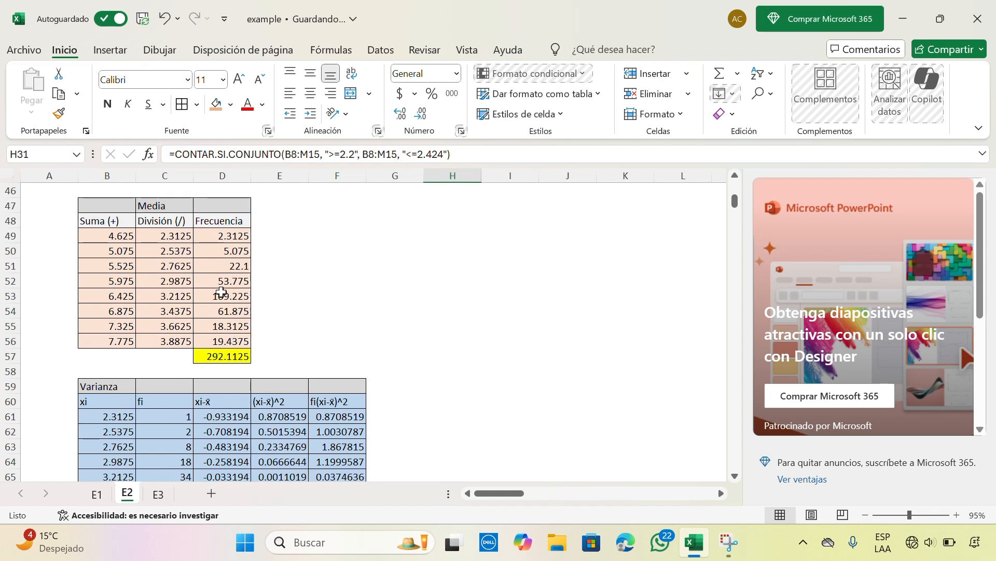
pyautogui.scroll(-5, 299, 396)
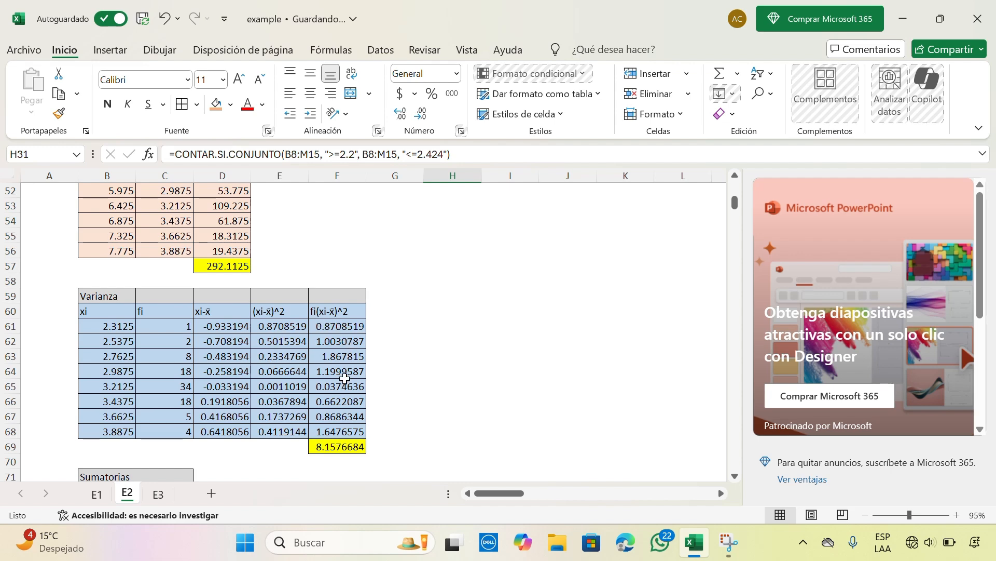
# Step: Review the Sumatorias and Parametros tables, and return to the Datos agrupados results and frequency distribution
pyautogui.scroll(-10, 170, 363)
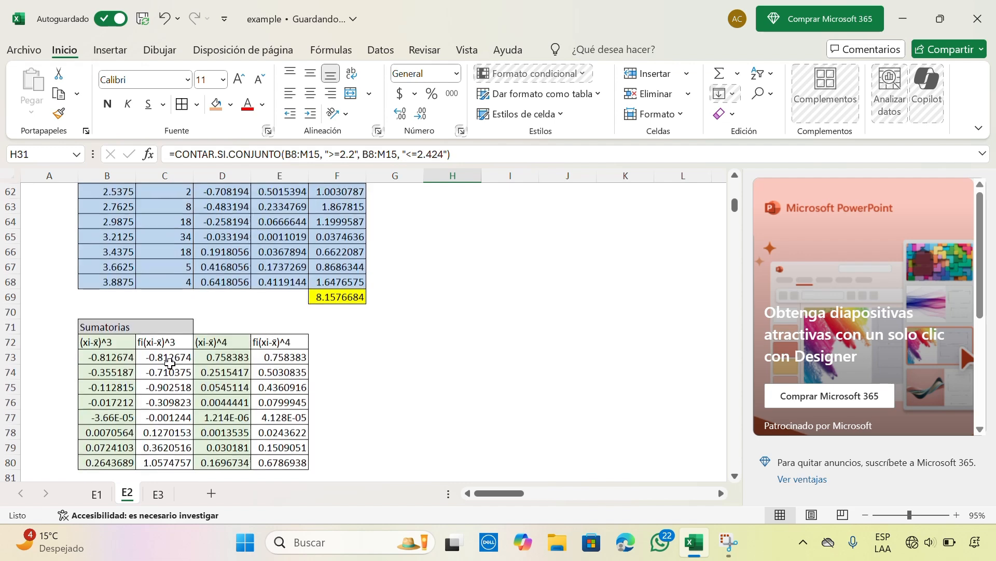
pyautogui.scroll(-5, 156, 387)
pyautogui.scroll(4, 201, 275)
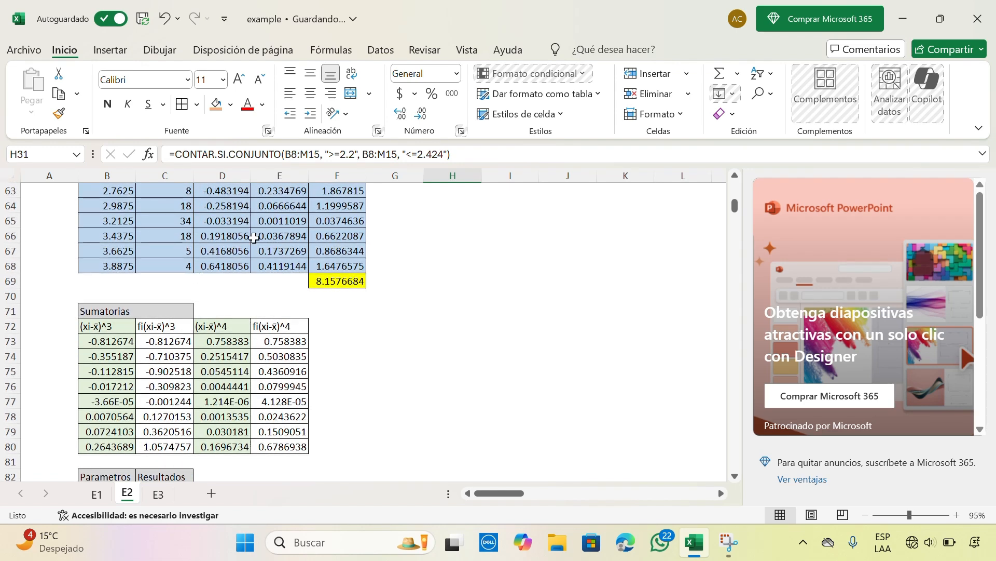
pyautogui.scroll(-3, 208, 363)
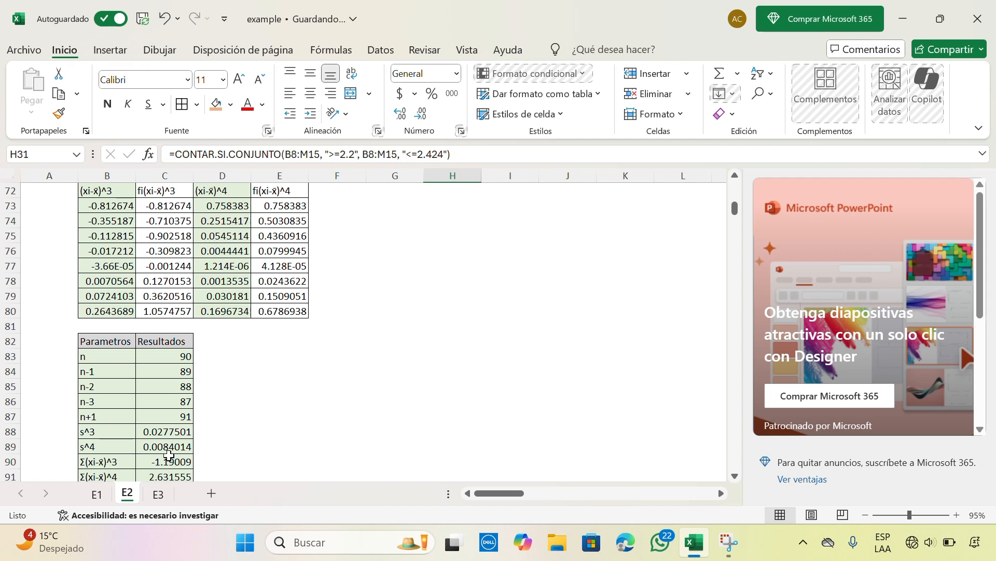
pyautogui.scroll(1, 106, 431)
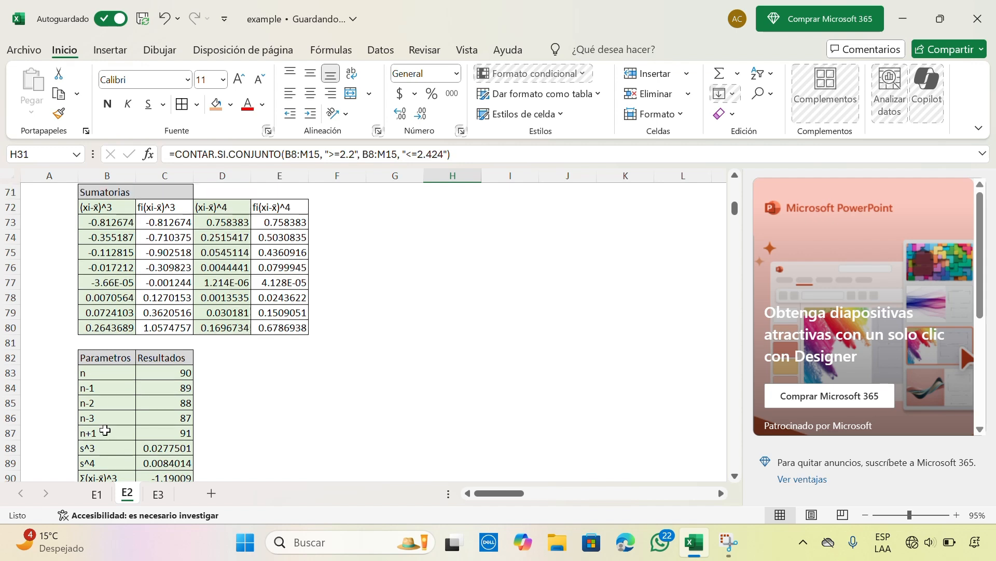
pyautogui.scroll(15, 106, 430)
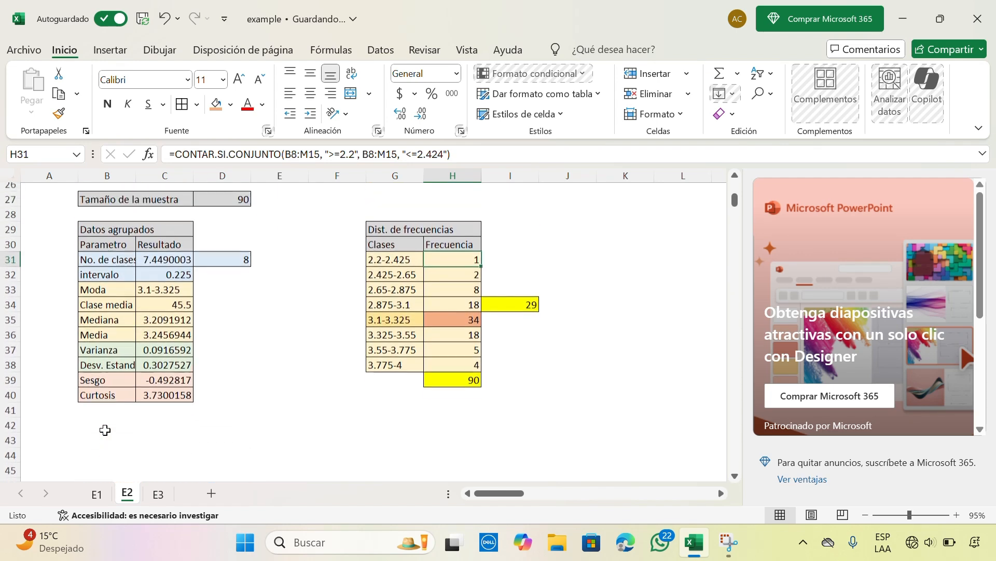
pyautogui.scroll(1, 106, 430)
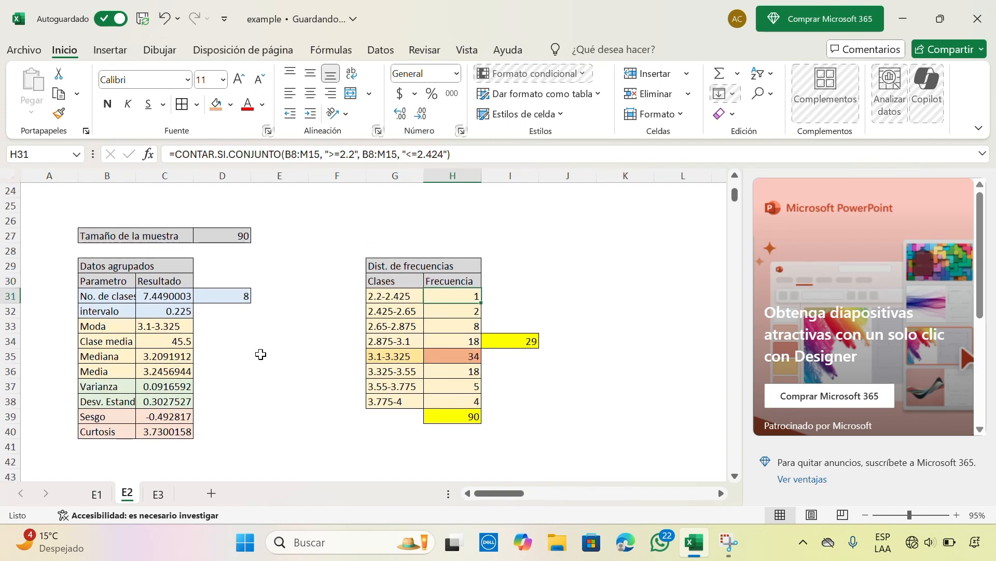
pyautogui.scroll(-2, 260, 354)
pyautogui.scroll(1, 261, 354)
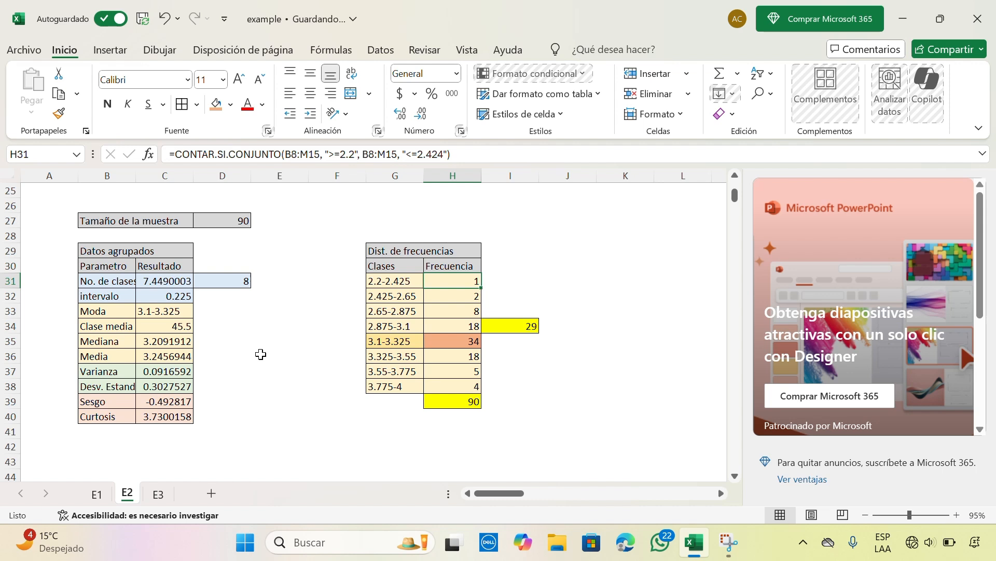